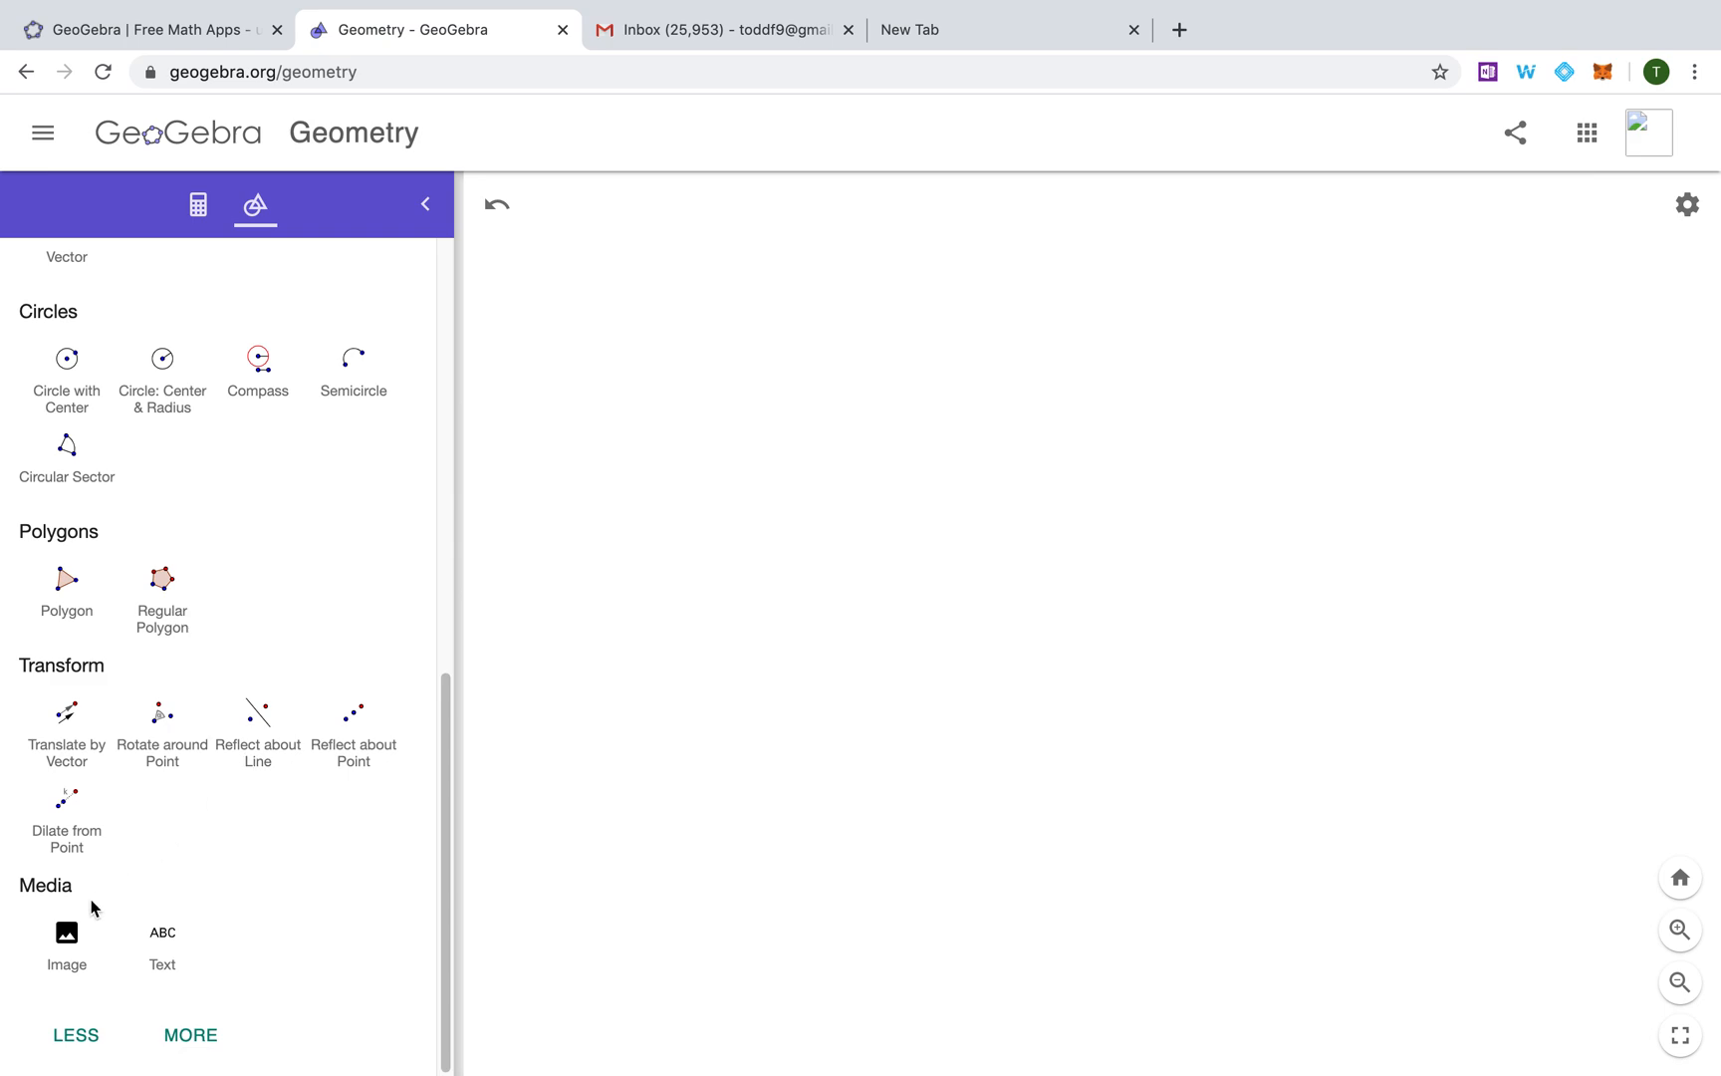
# Insert the photo IMG_2941.jpg from the Downloads folder into the geometry drawing area
pyautogui.click(64, 946)
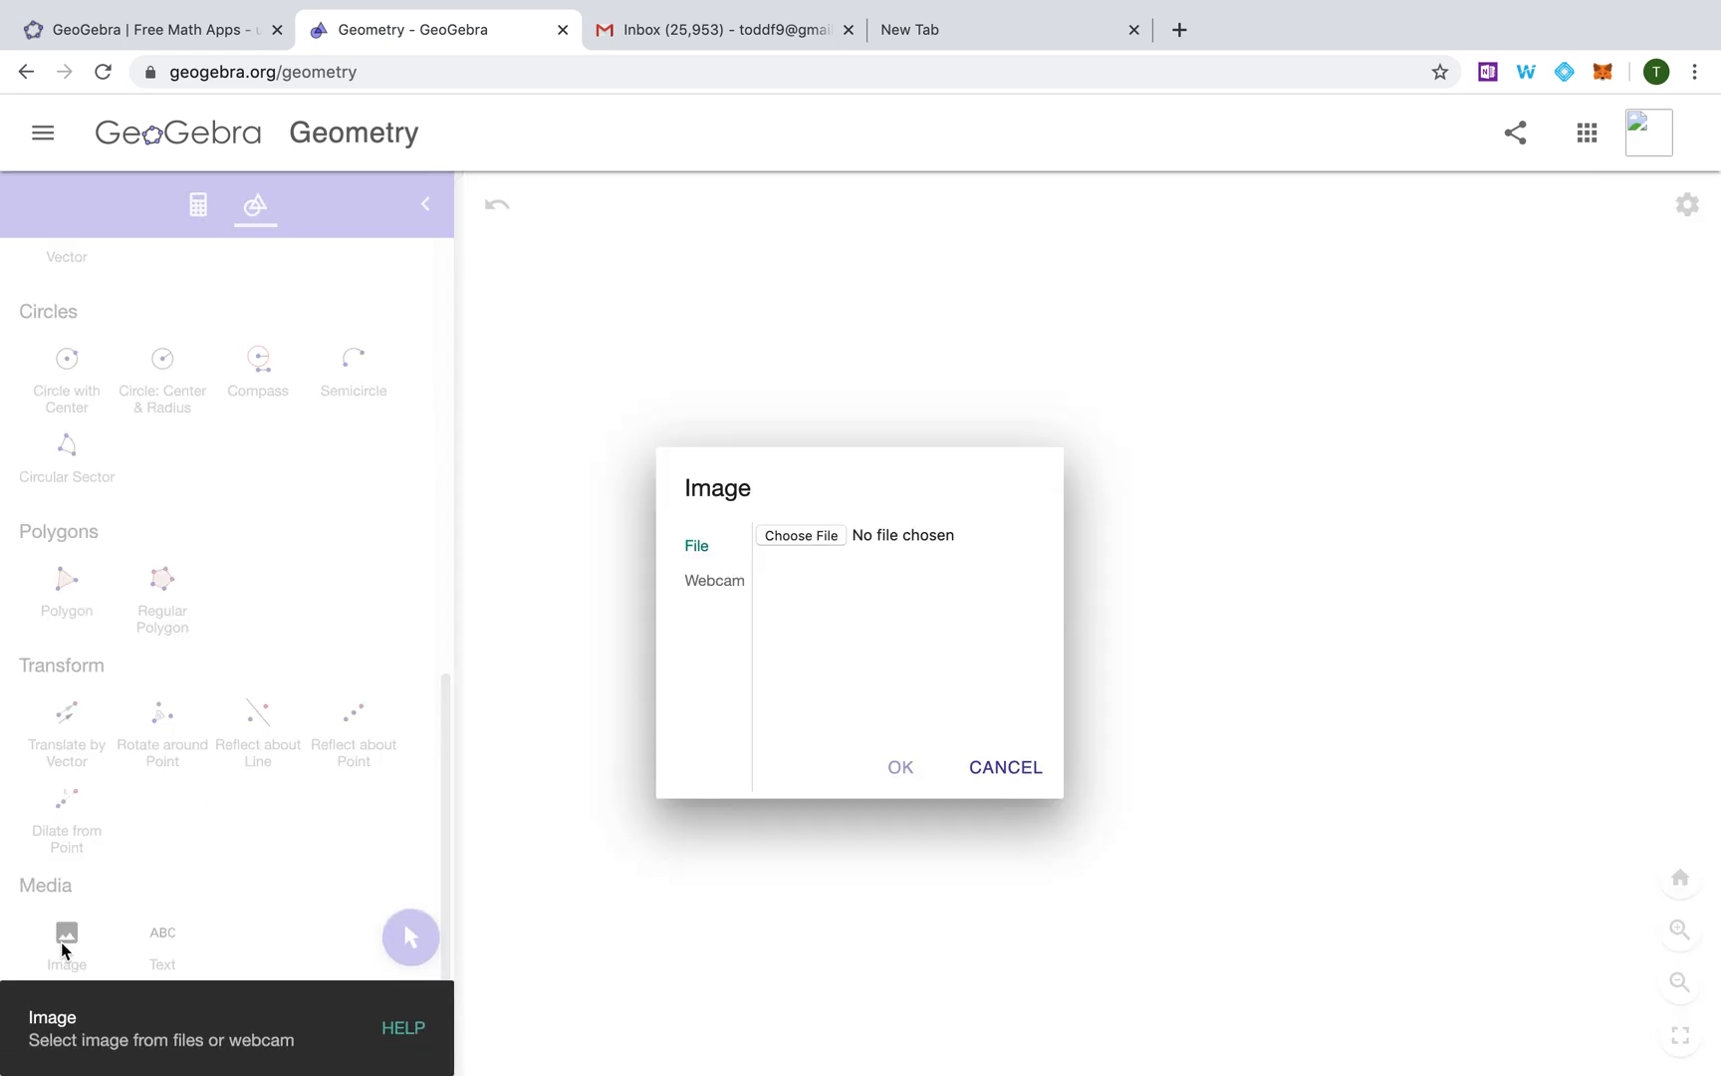
pyautogui.click(797, 535)
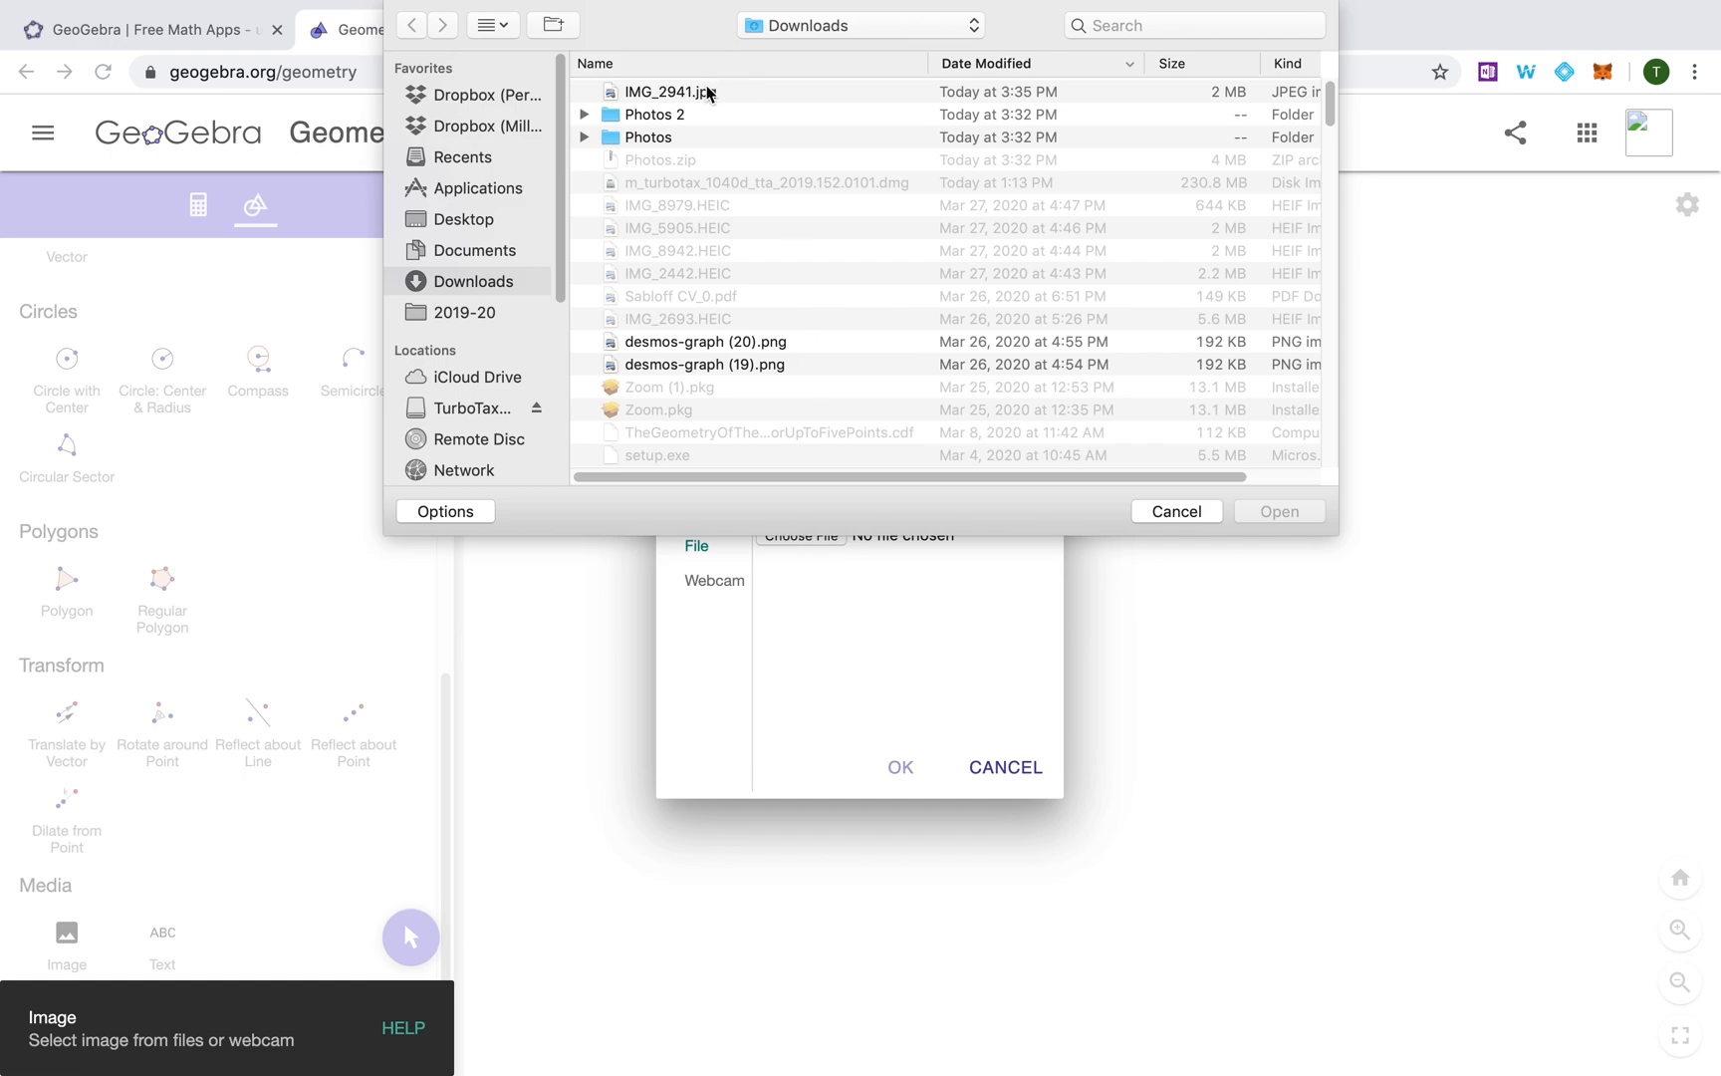
pyautogui.doubleClick(706, 92)
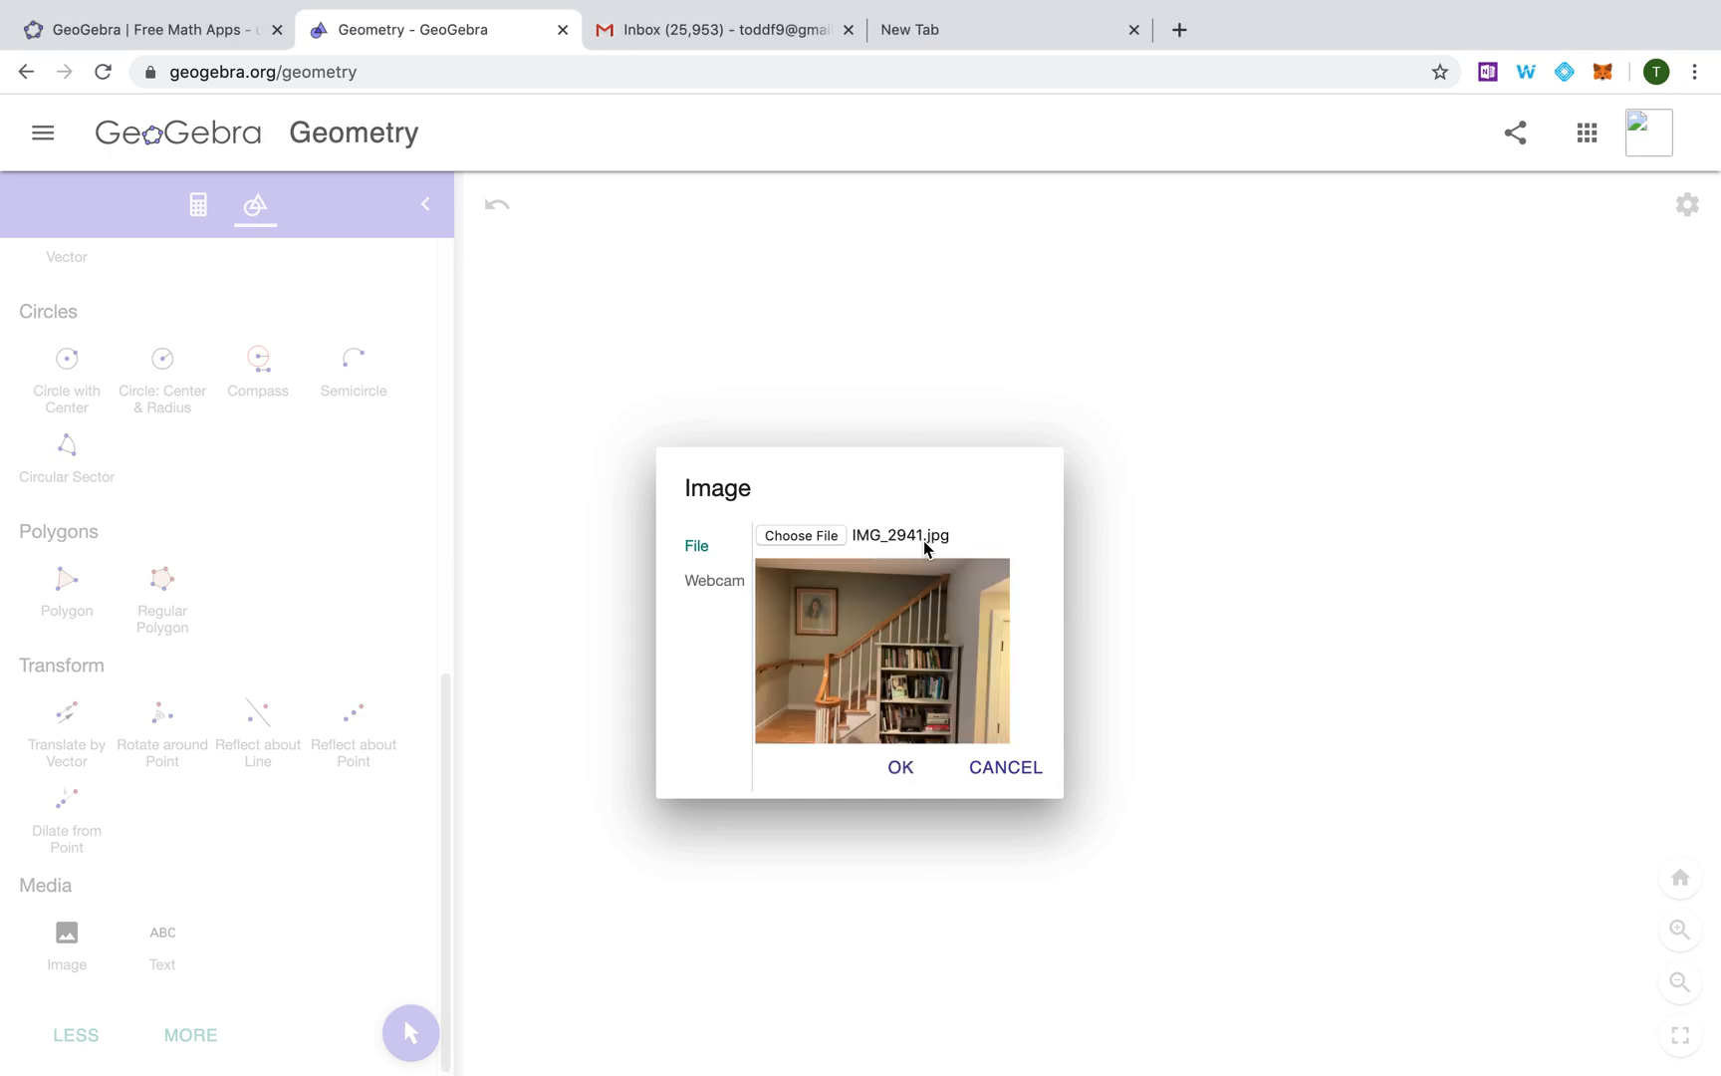
pyautogui.click(900, 768)
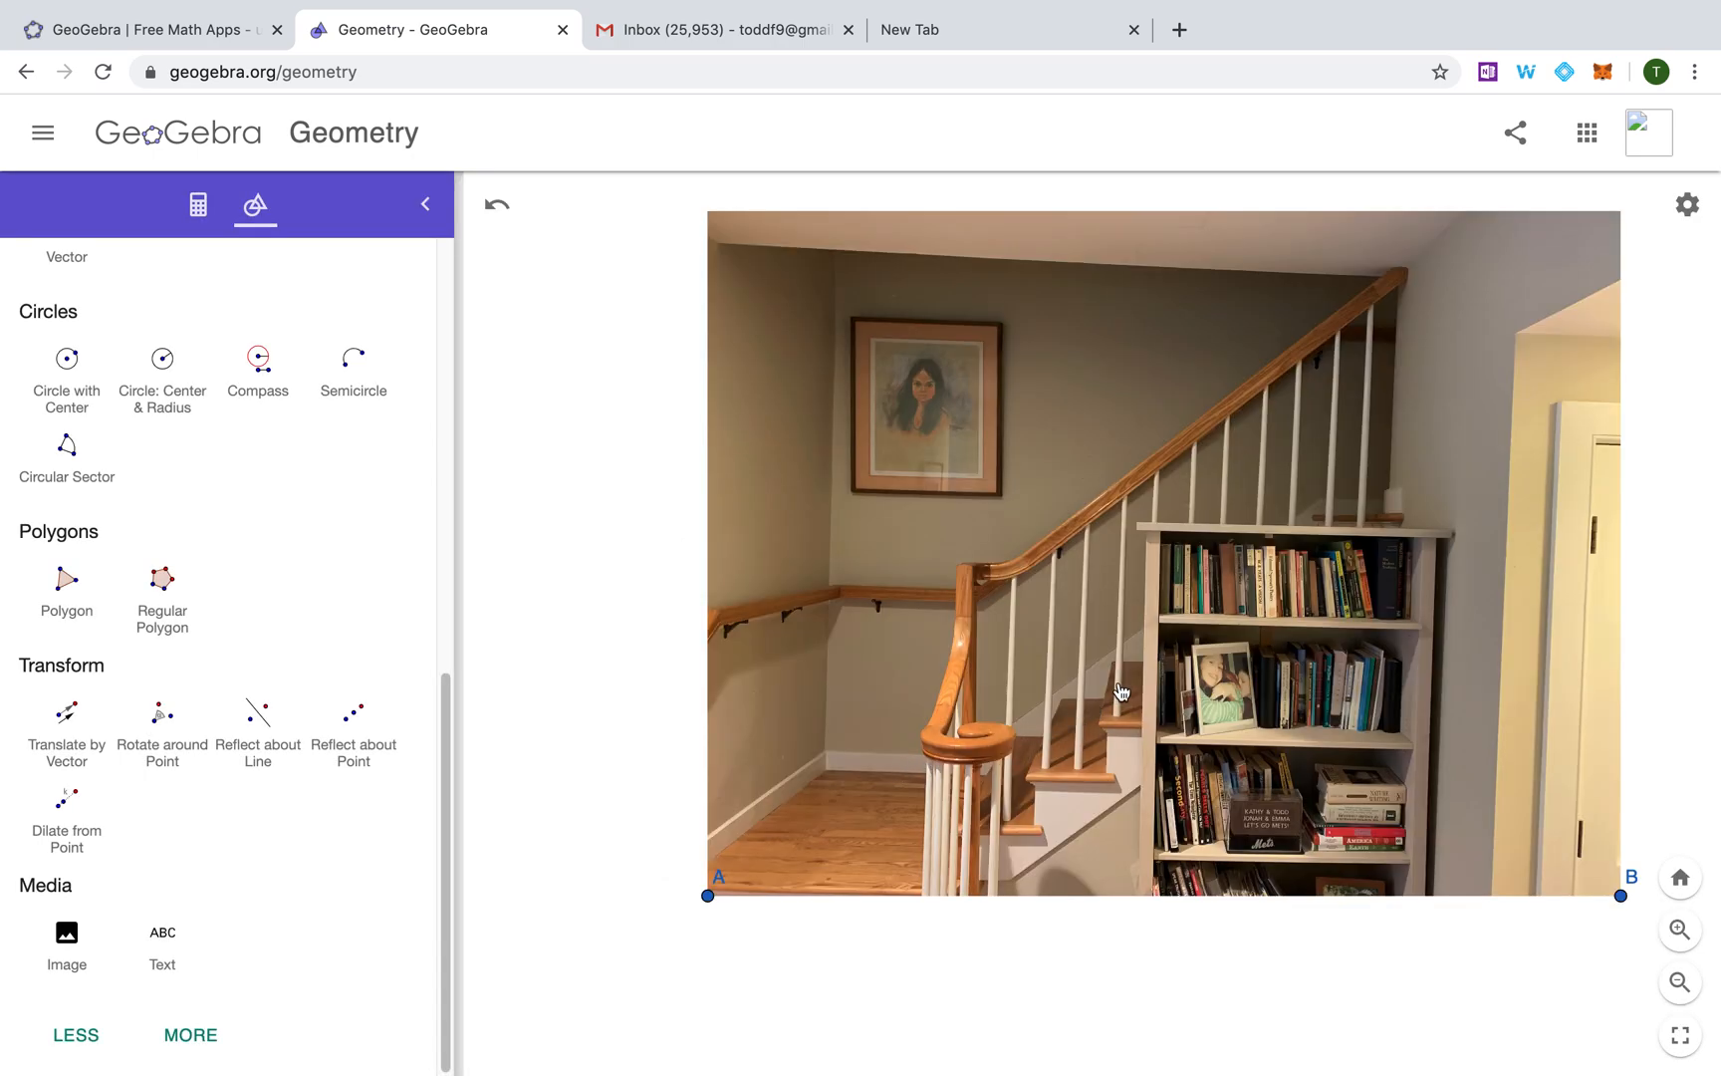
# Move the staircase photo closer to the tool area and shrink it slightly using its corner point B
pyautogui.moveTo(1185, 625); pyautogui.dragTo(1081, 608)
pyautogui.moveTo(1507, 883)
pyautogui.mouseDown()
pyautogui.moveTo(1603, 901)
pyautogui.moveTo(1598, 747)
pyautogui.moveTo(1487, 885)
pyautogui.mouseUp()
pyautogui.moveTo(1194, 688); pyautogui.dragTo(1178, 690)
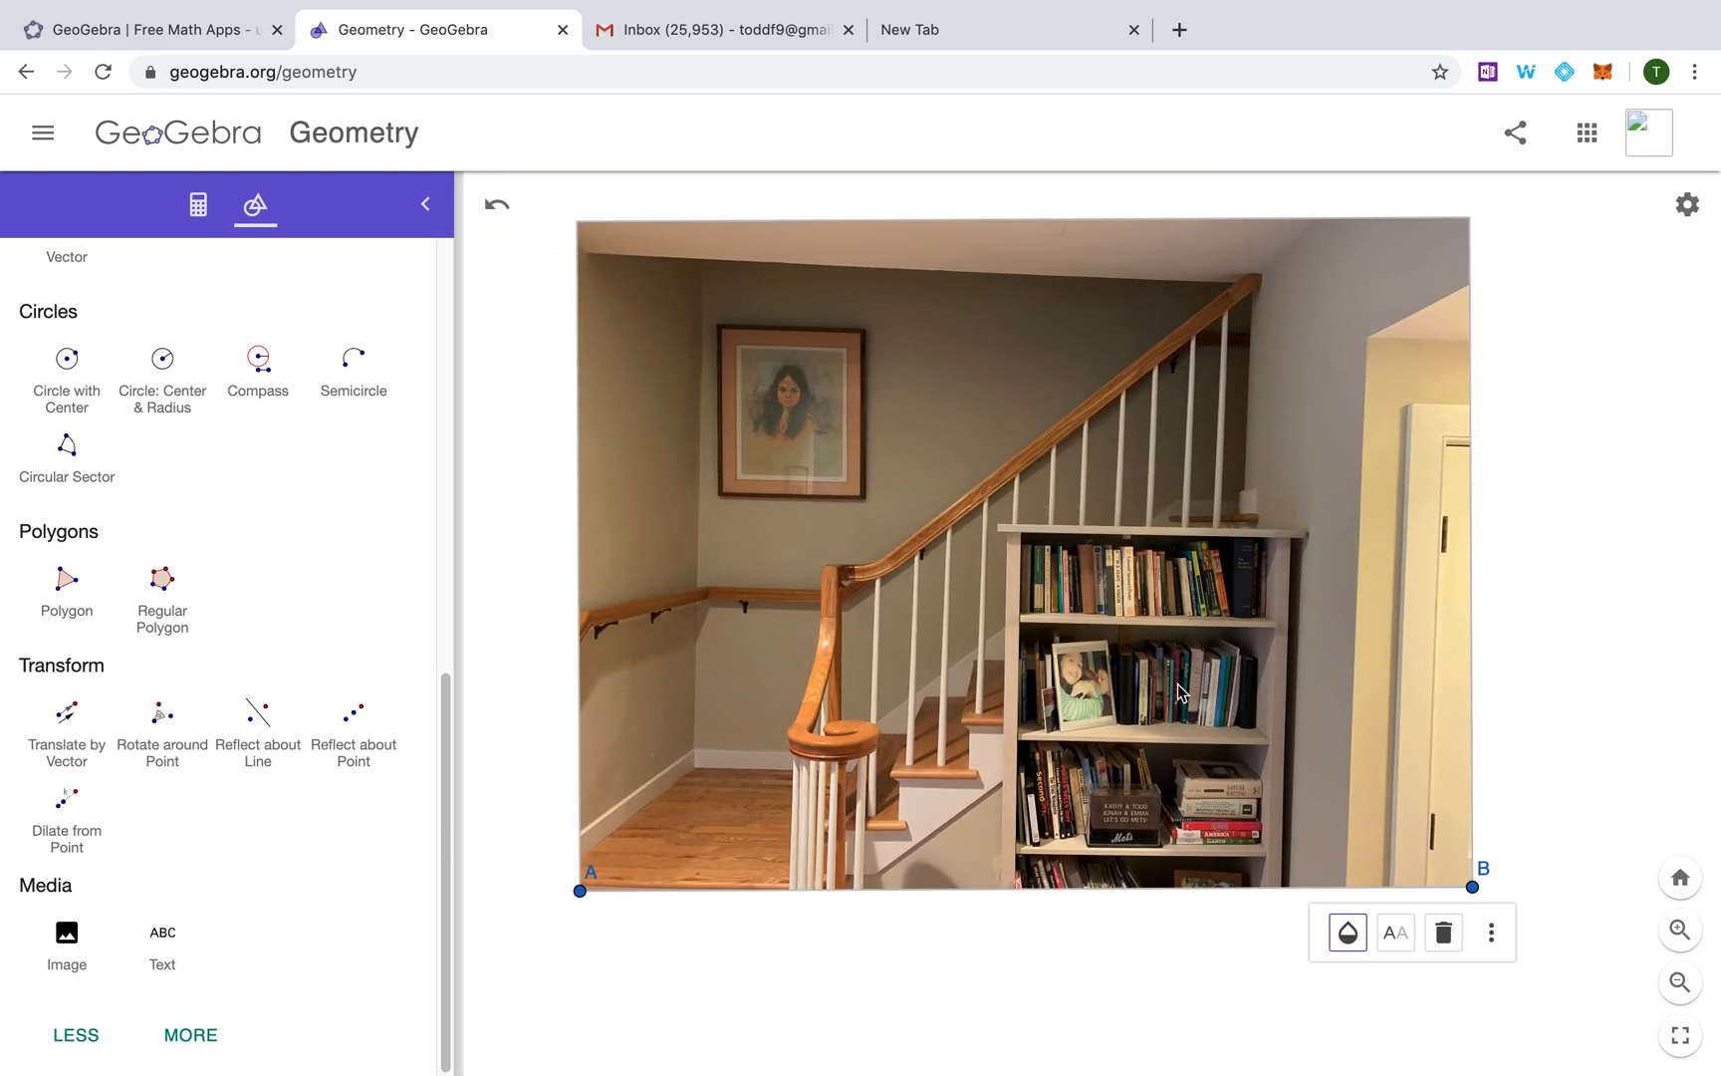
# Lock the photo with Fix Object, adjust corner point B slightly, and check the photo's Fix Object setting
pyautogui.click(1491, 939)
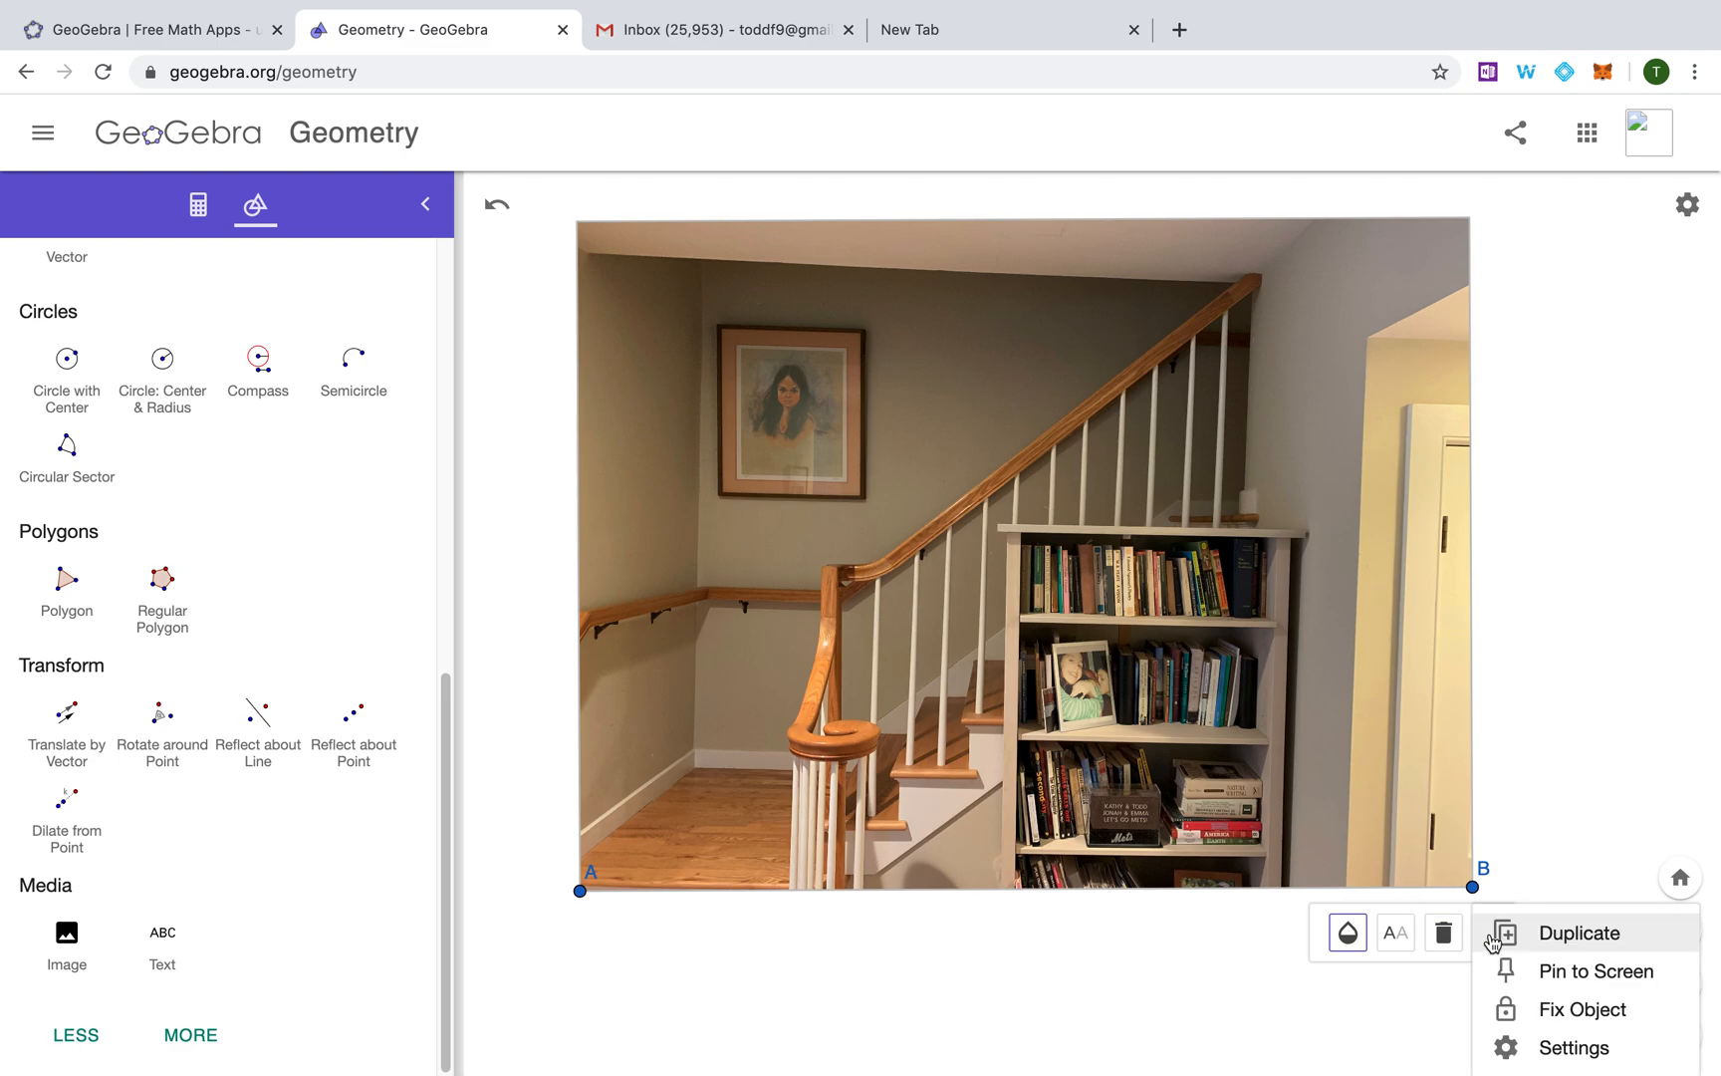
pyautogui.click(1539, 1024)
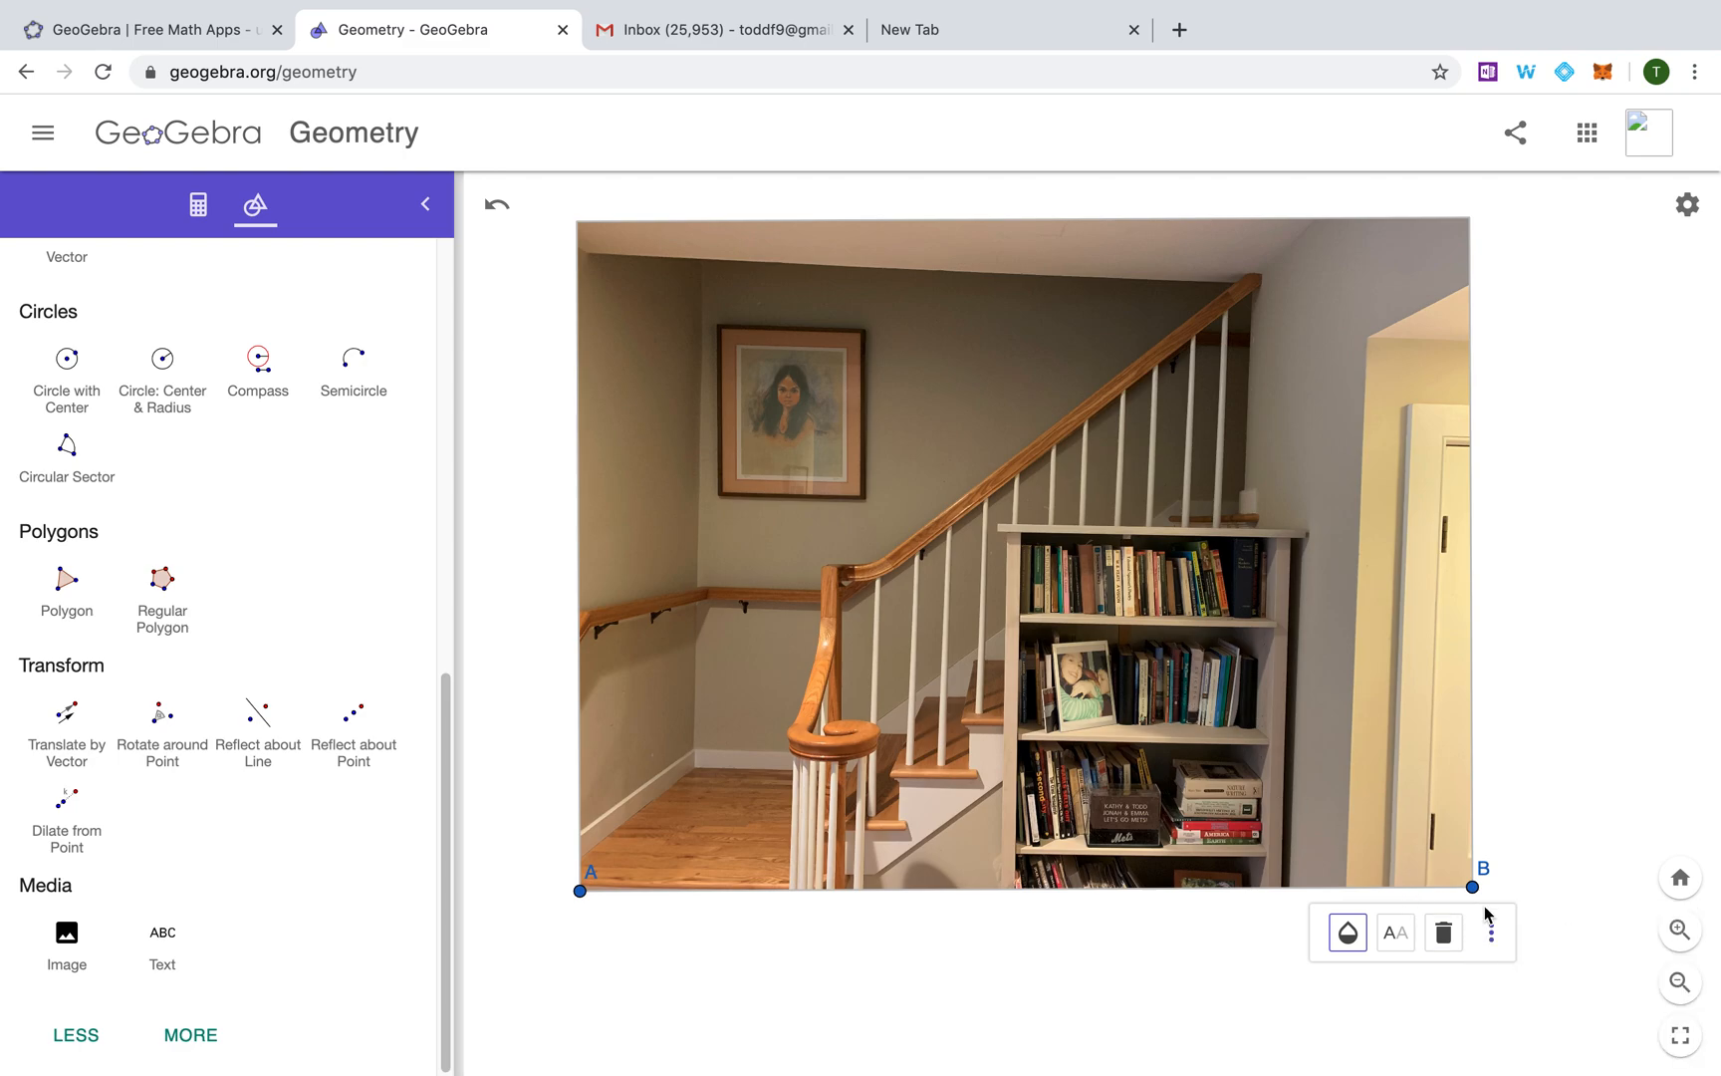
pyautogui.moveTo(1475, 885)
pyautogui.mouseDown()
pyautogui.moveTo(1505, 855)
pyautogui.moveTo(1479, 889)
pyautogui.mouseUp()
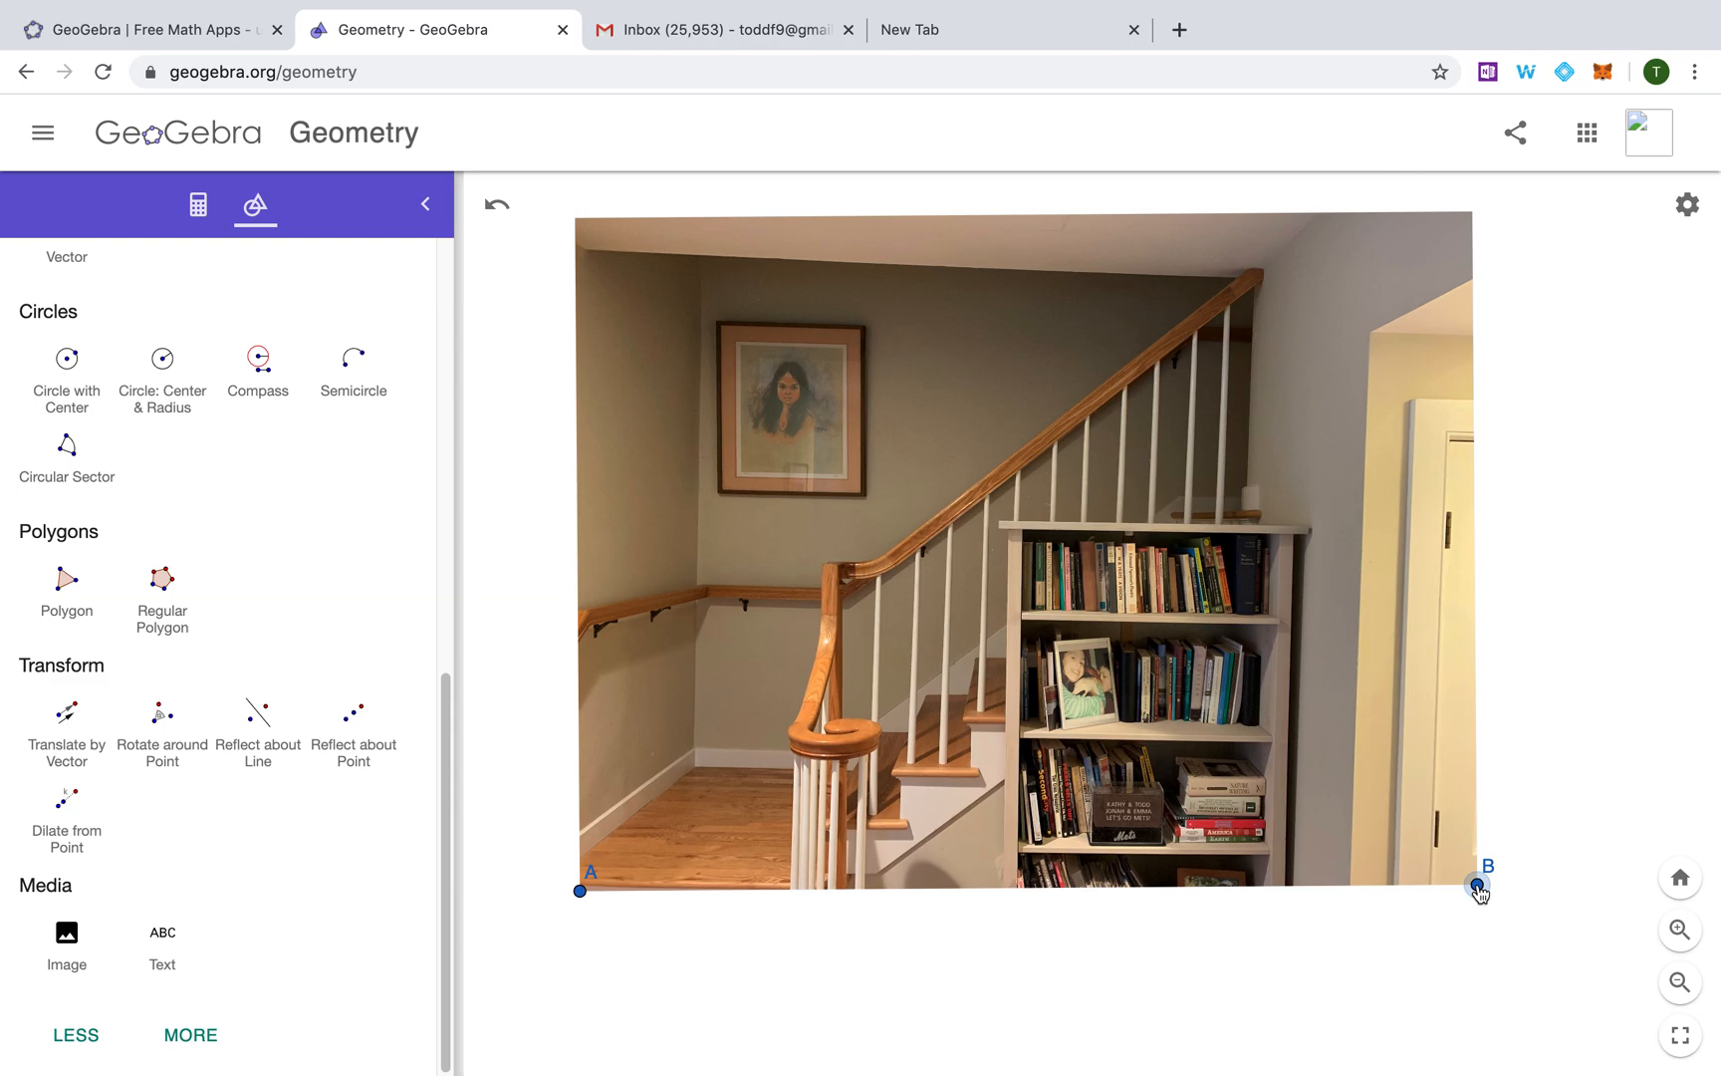
pyautogui.click(1696, 948)
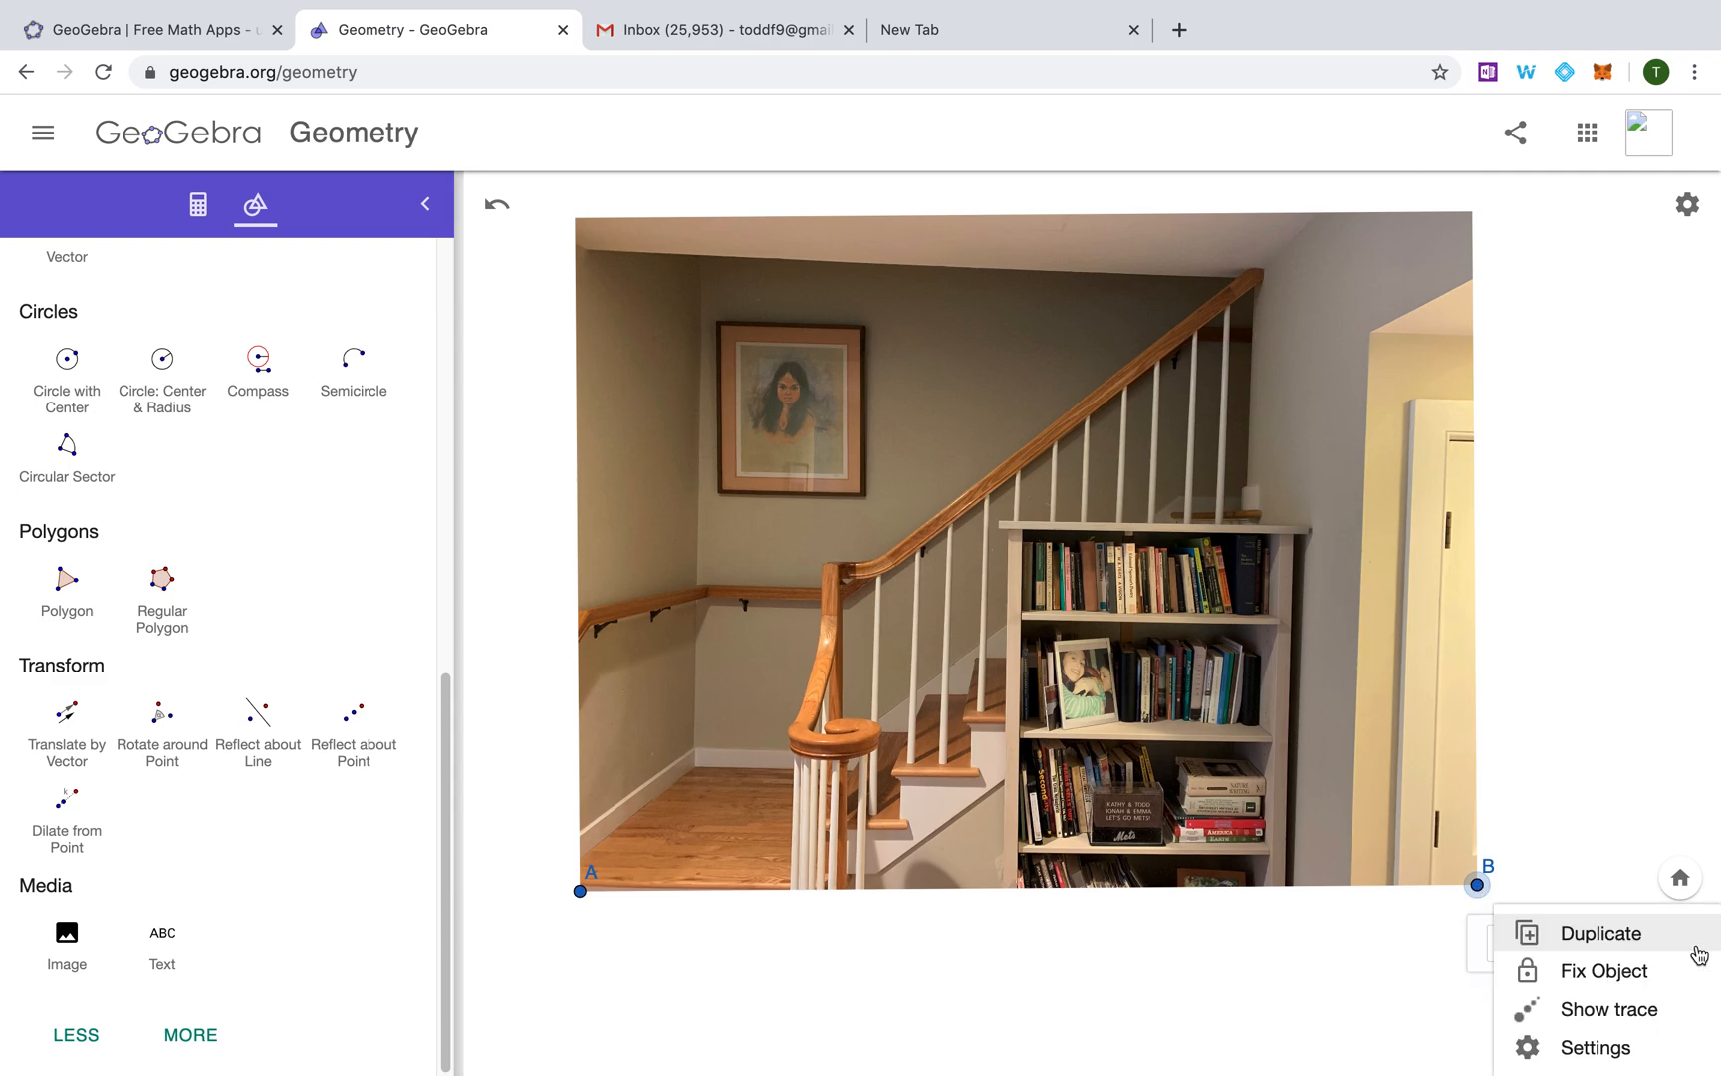
pyautogui.click(1320, 765)
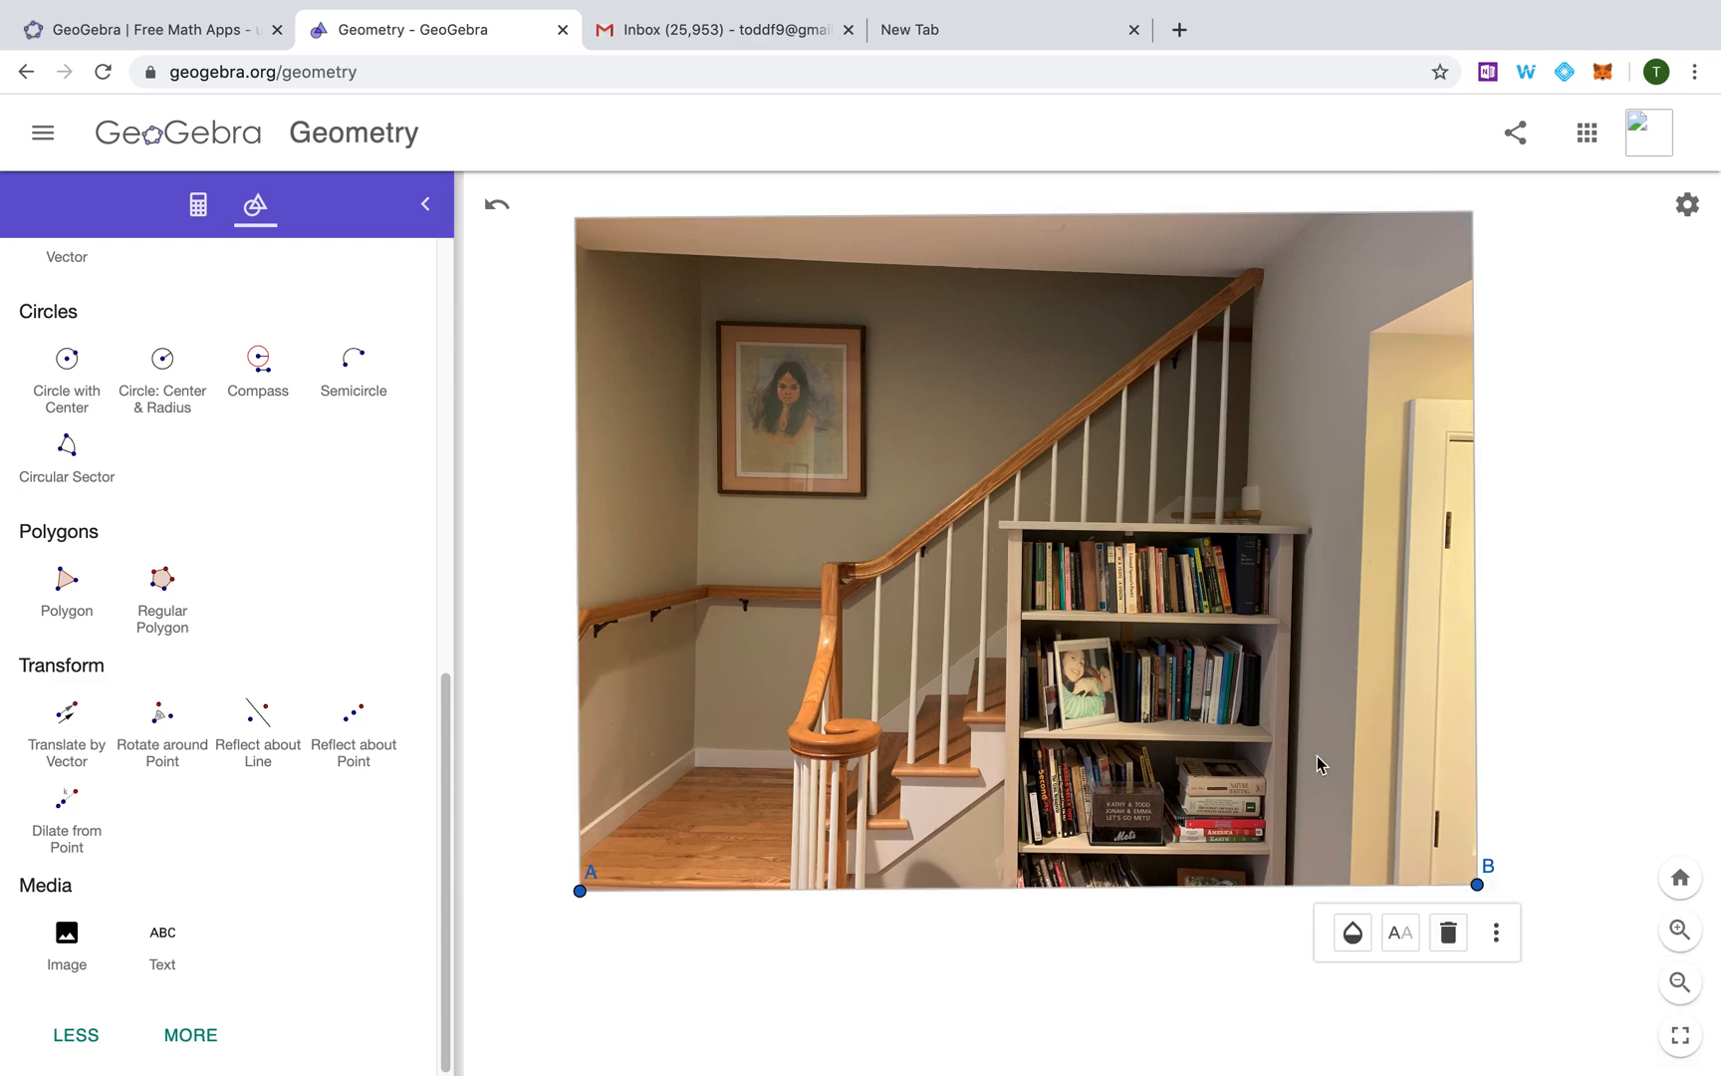
pyautogui.click(1497, 934)
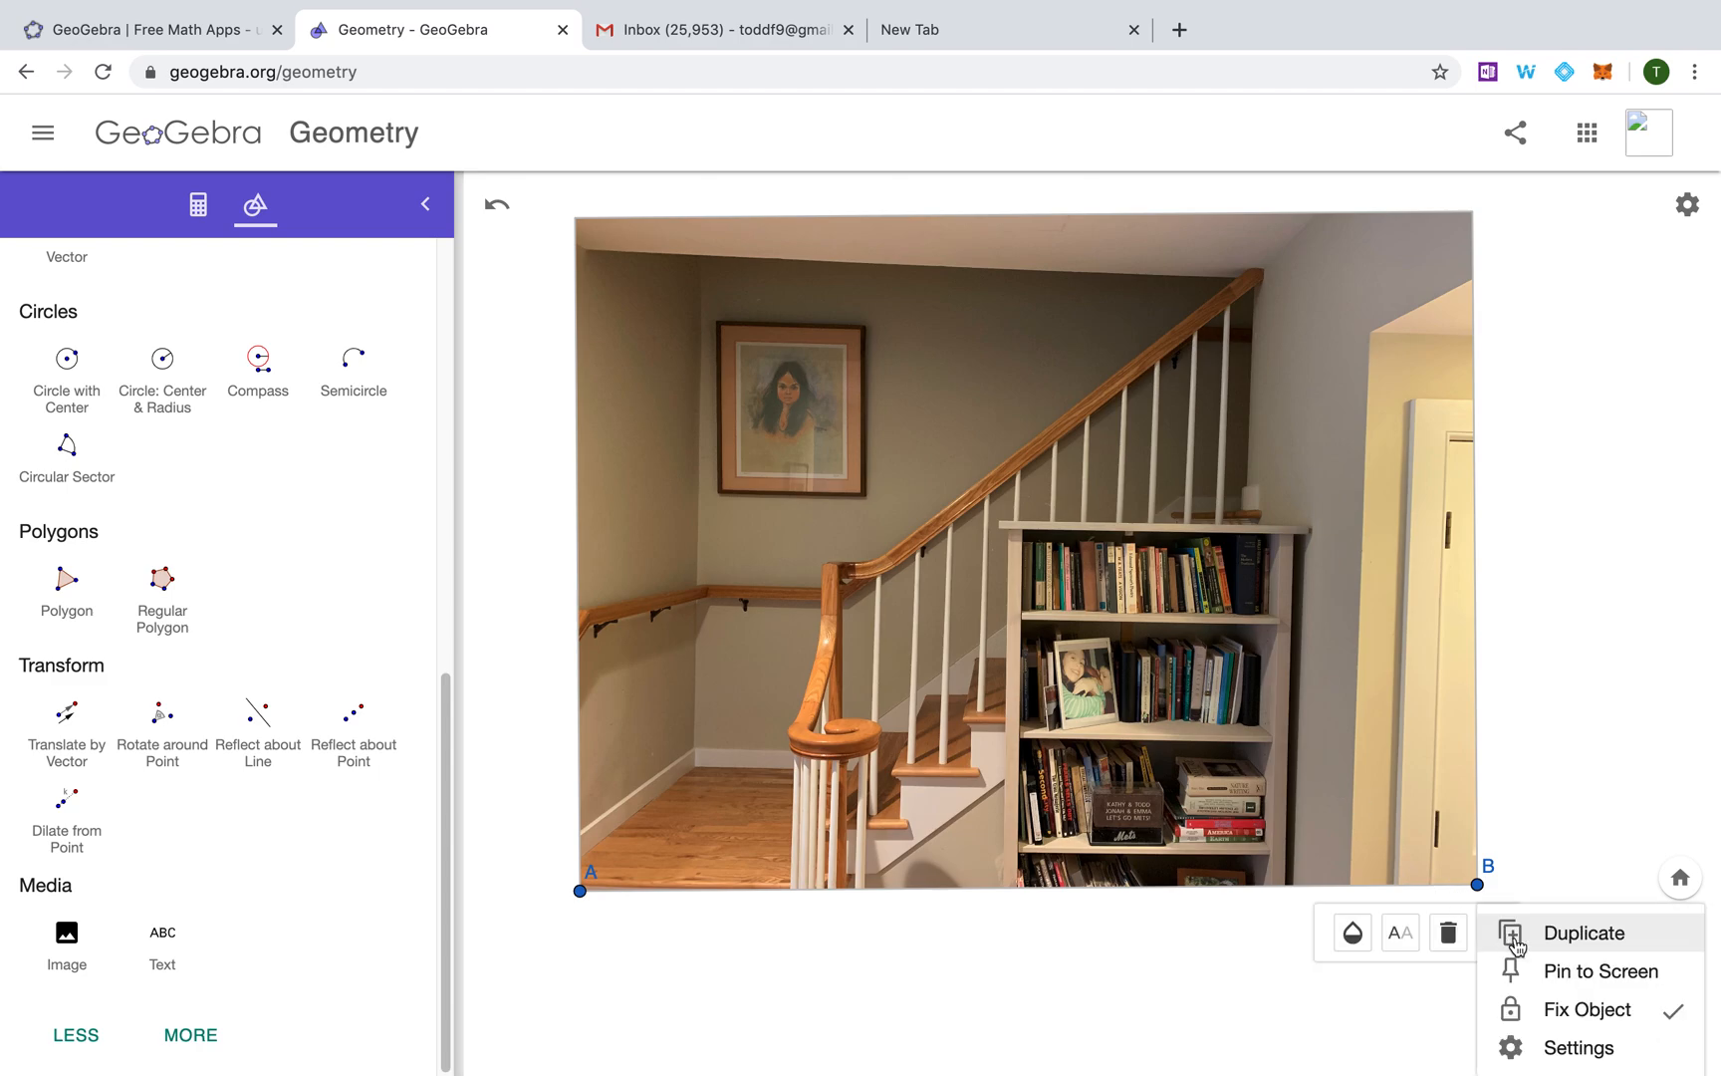
pyautogui.click(1213, 682)
pyautogui.click(1036, 522)
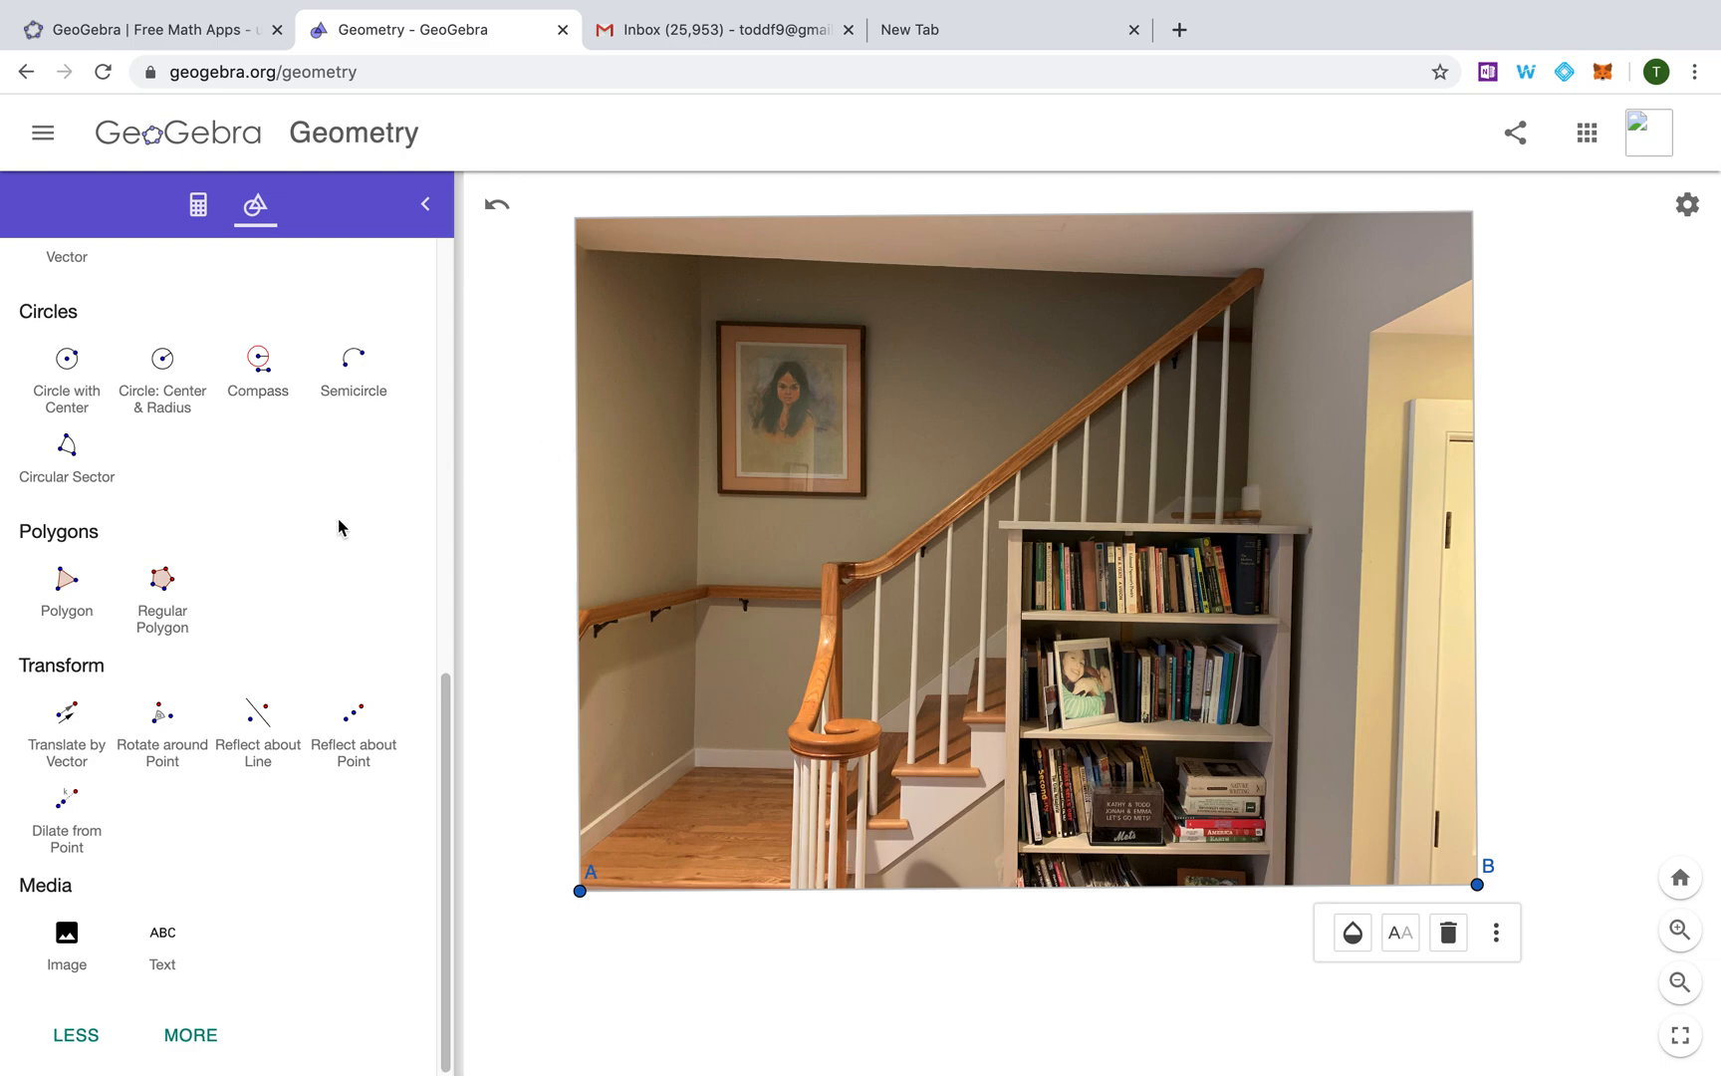
# Place a point on the handrail above the second baluster and draw a segment from it down to the baluster's foot
pyautogui.moveTo(445, 739); pyautogui.dragTo(445, 306)
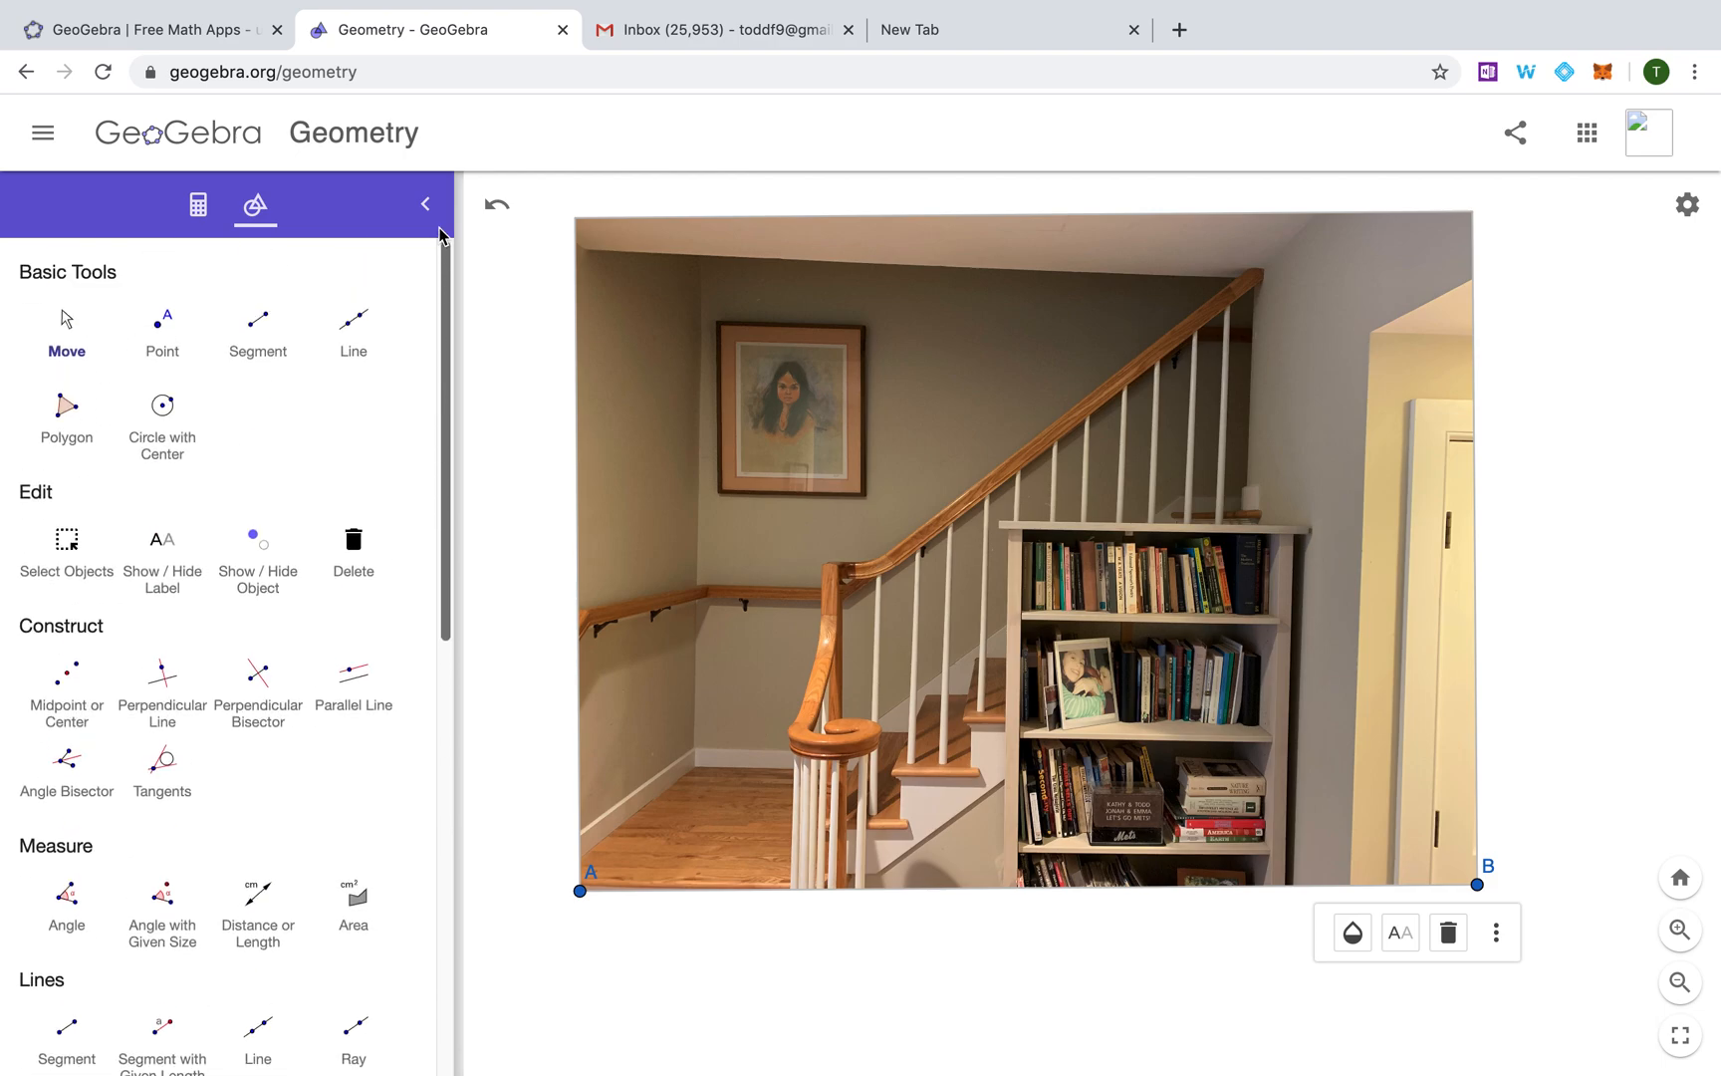
pyautogui.click(144, 321)
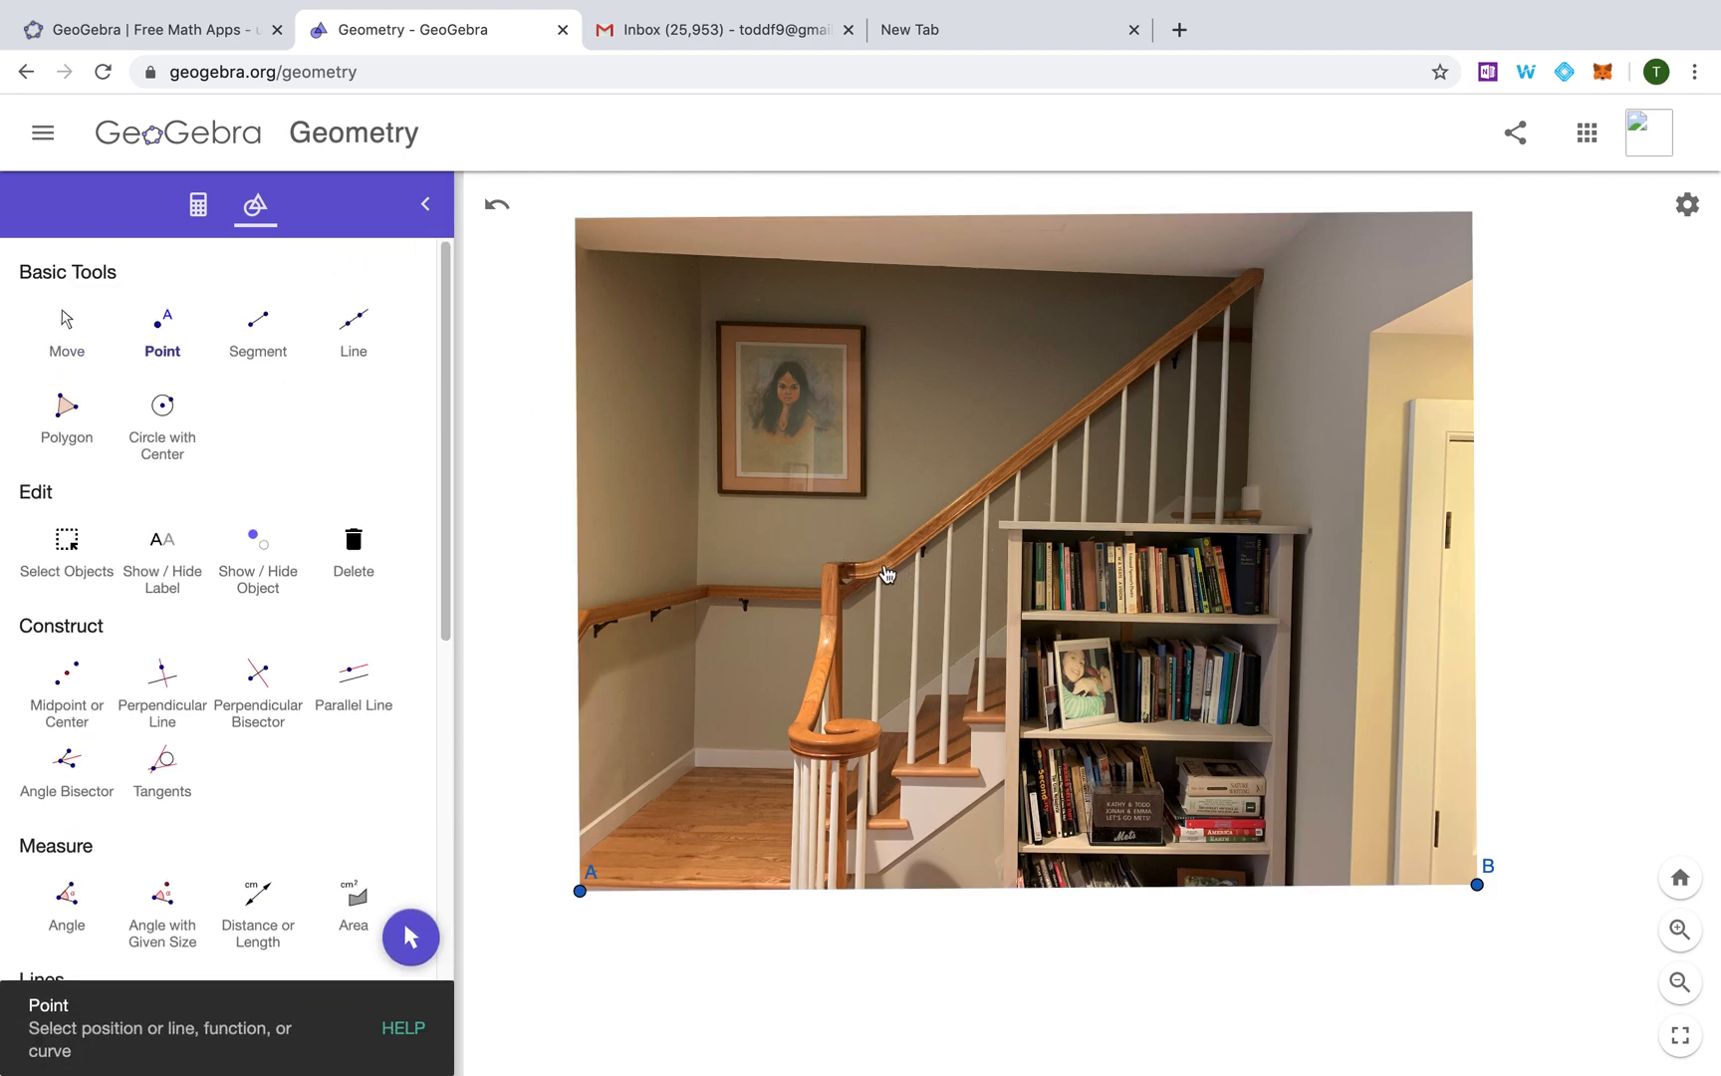
pyautogui.click(915, 543)
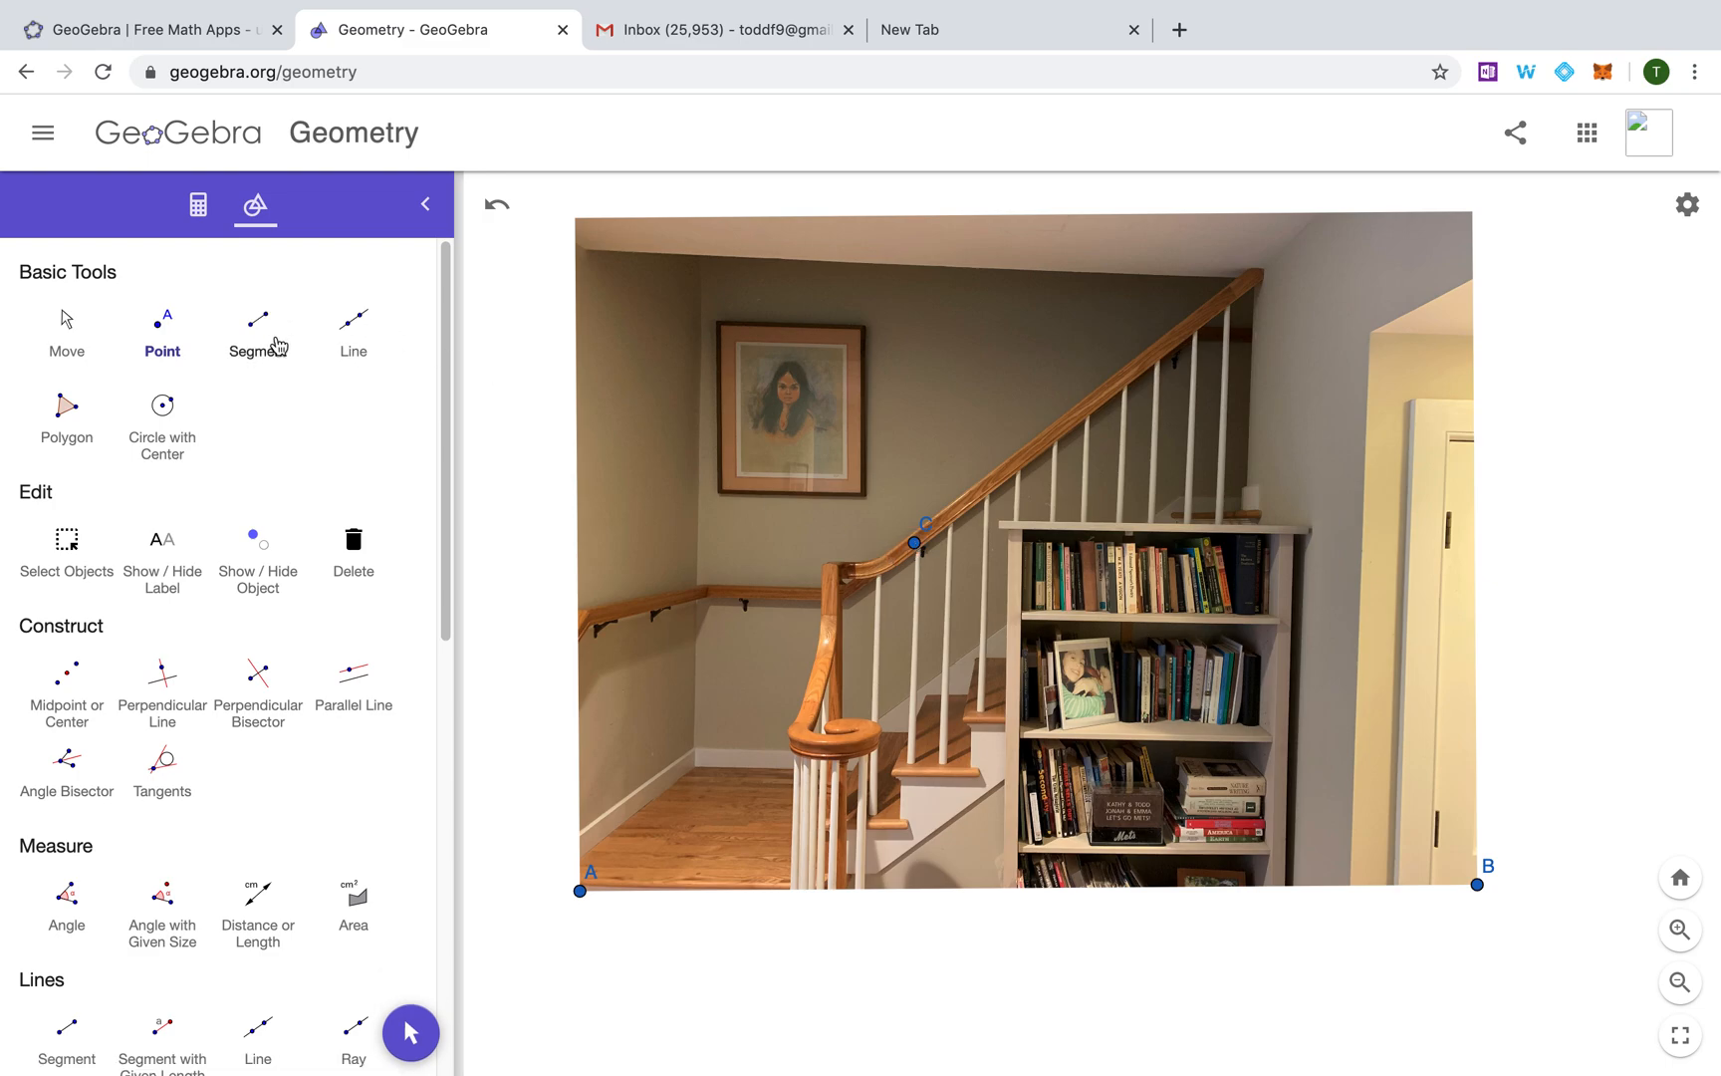
pyautogui.click(258, 323)
pyautogui.click(915, 544)
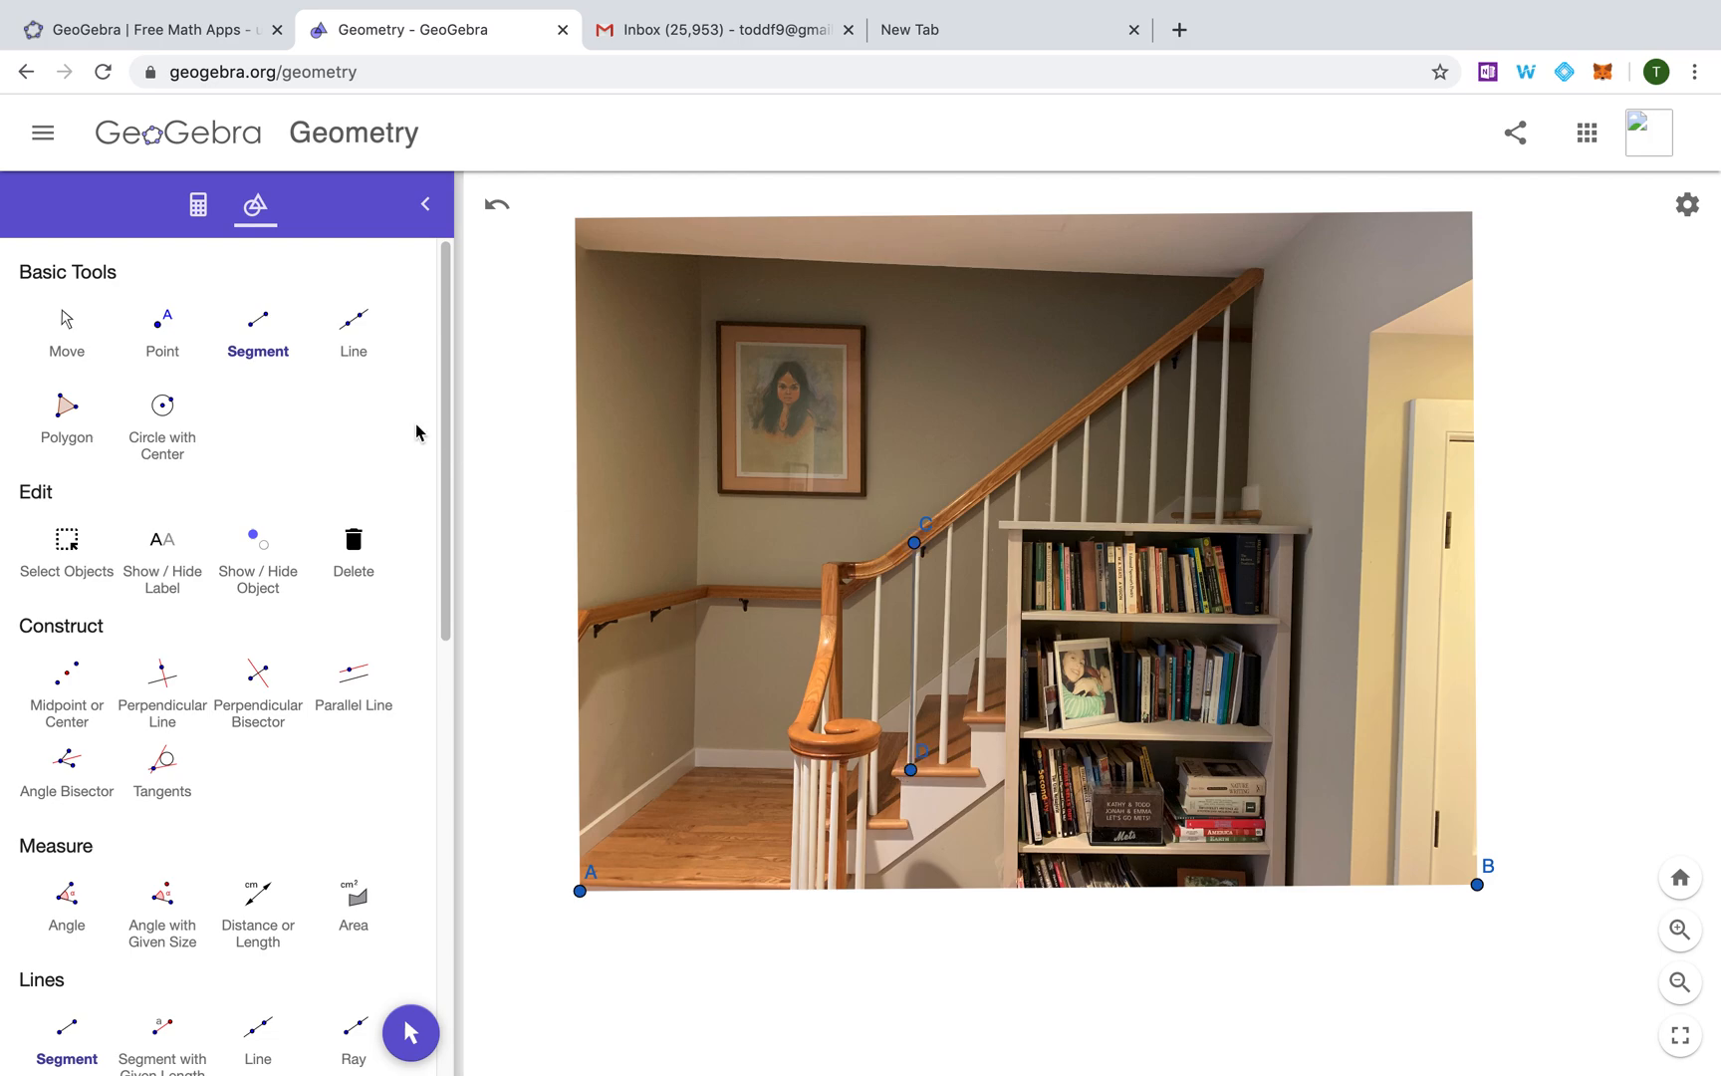
# Color the baluster segment red and increase its line thickness
pyautogui.click(424, 1033)
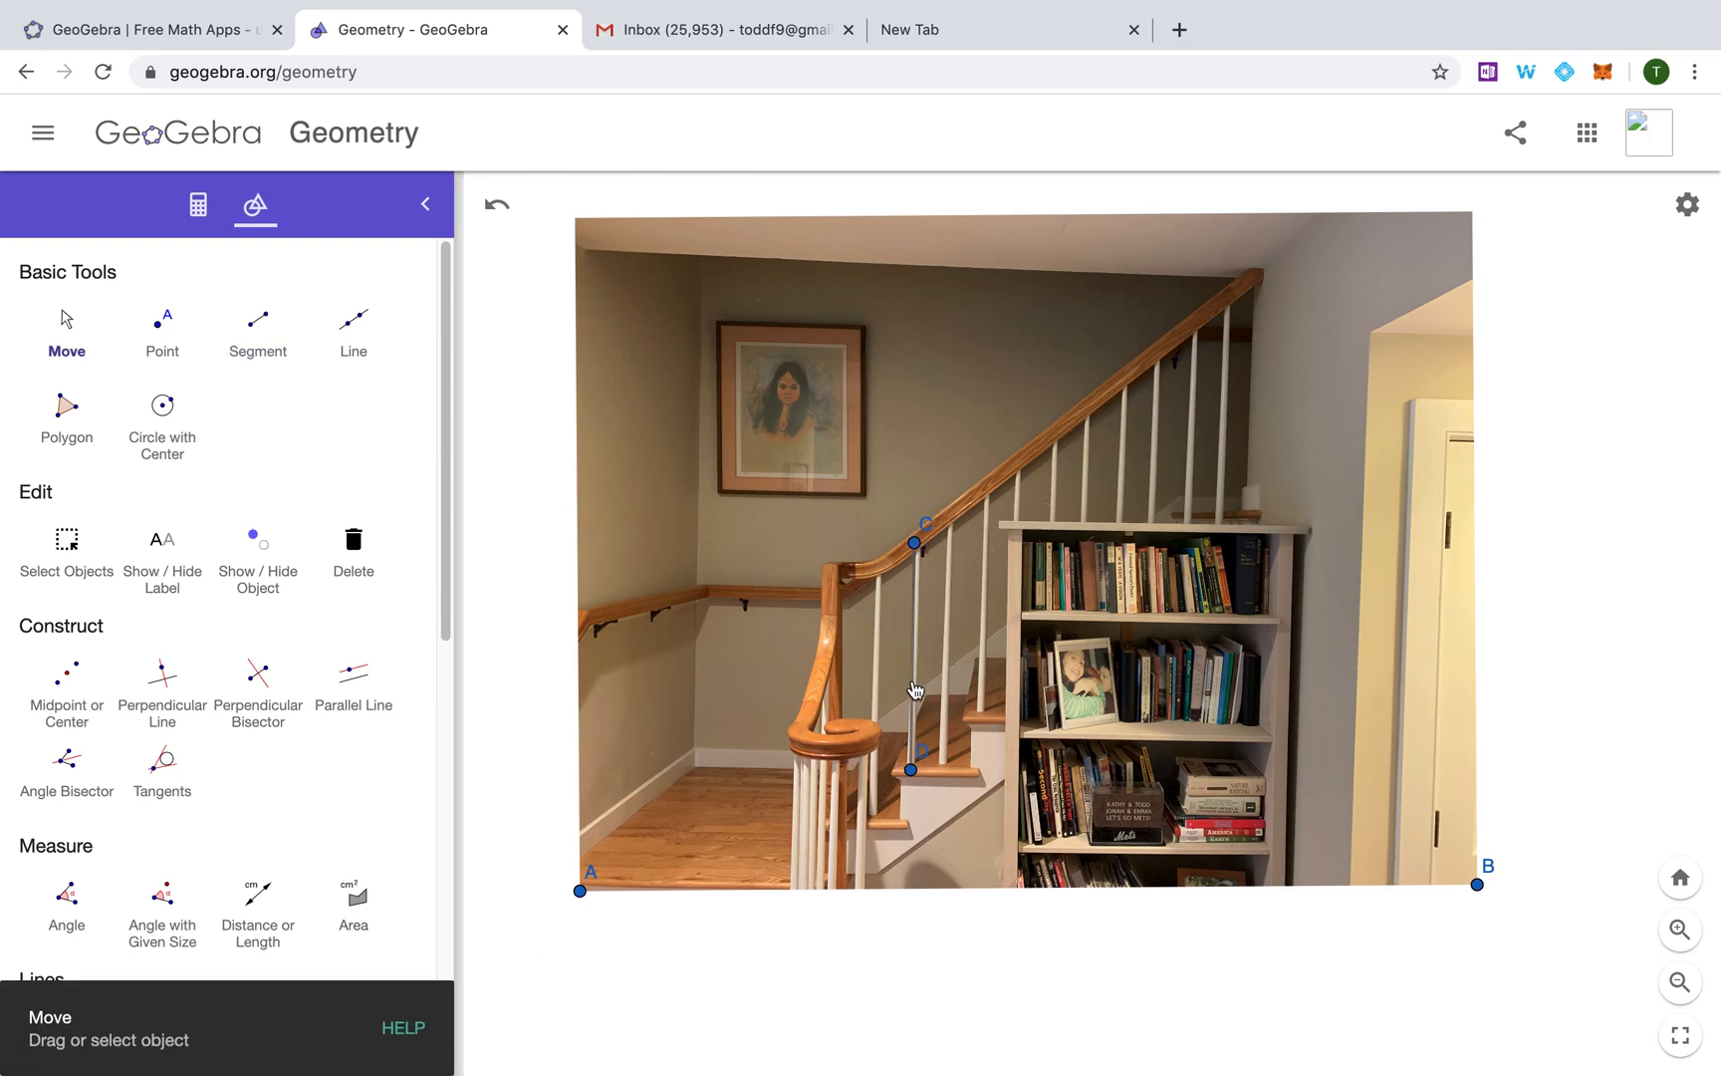
pyautogui.click(916, 688)
pyautogui.click(1012, 501)
pyautogui.moveTo(1061, 592); pyautogui.dragTo(1187, 592)
pyautogui.click(964, 508)
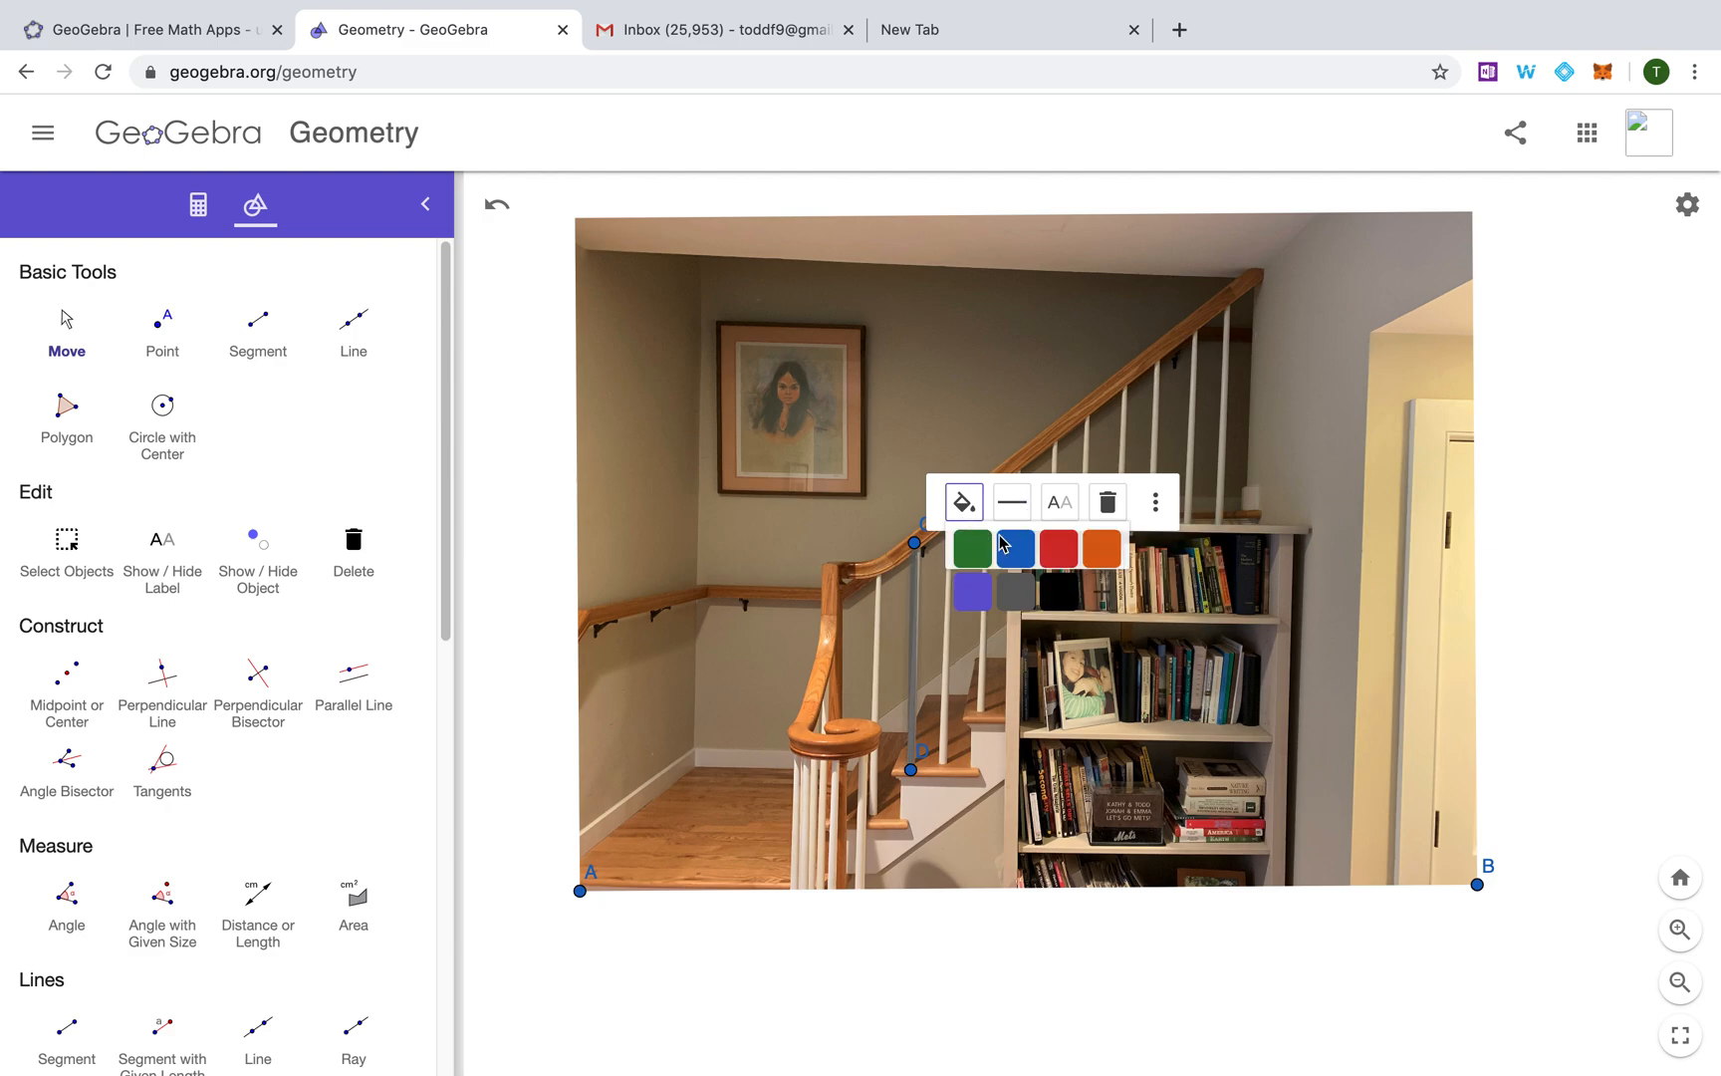
pyautogui.click(1057, 554)
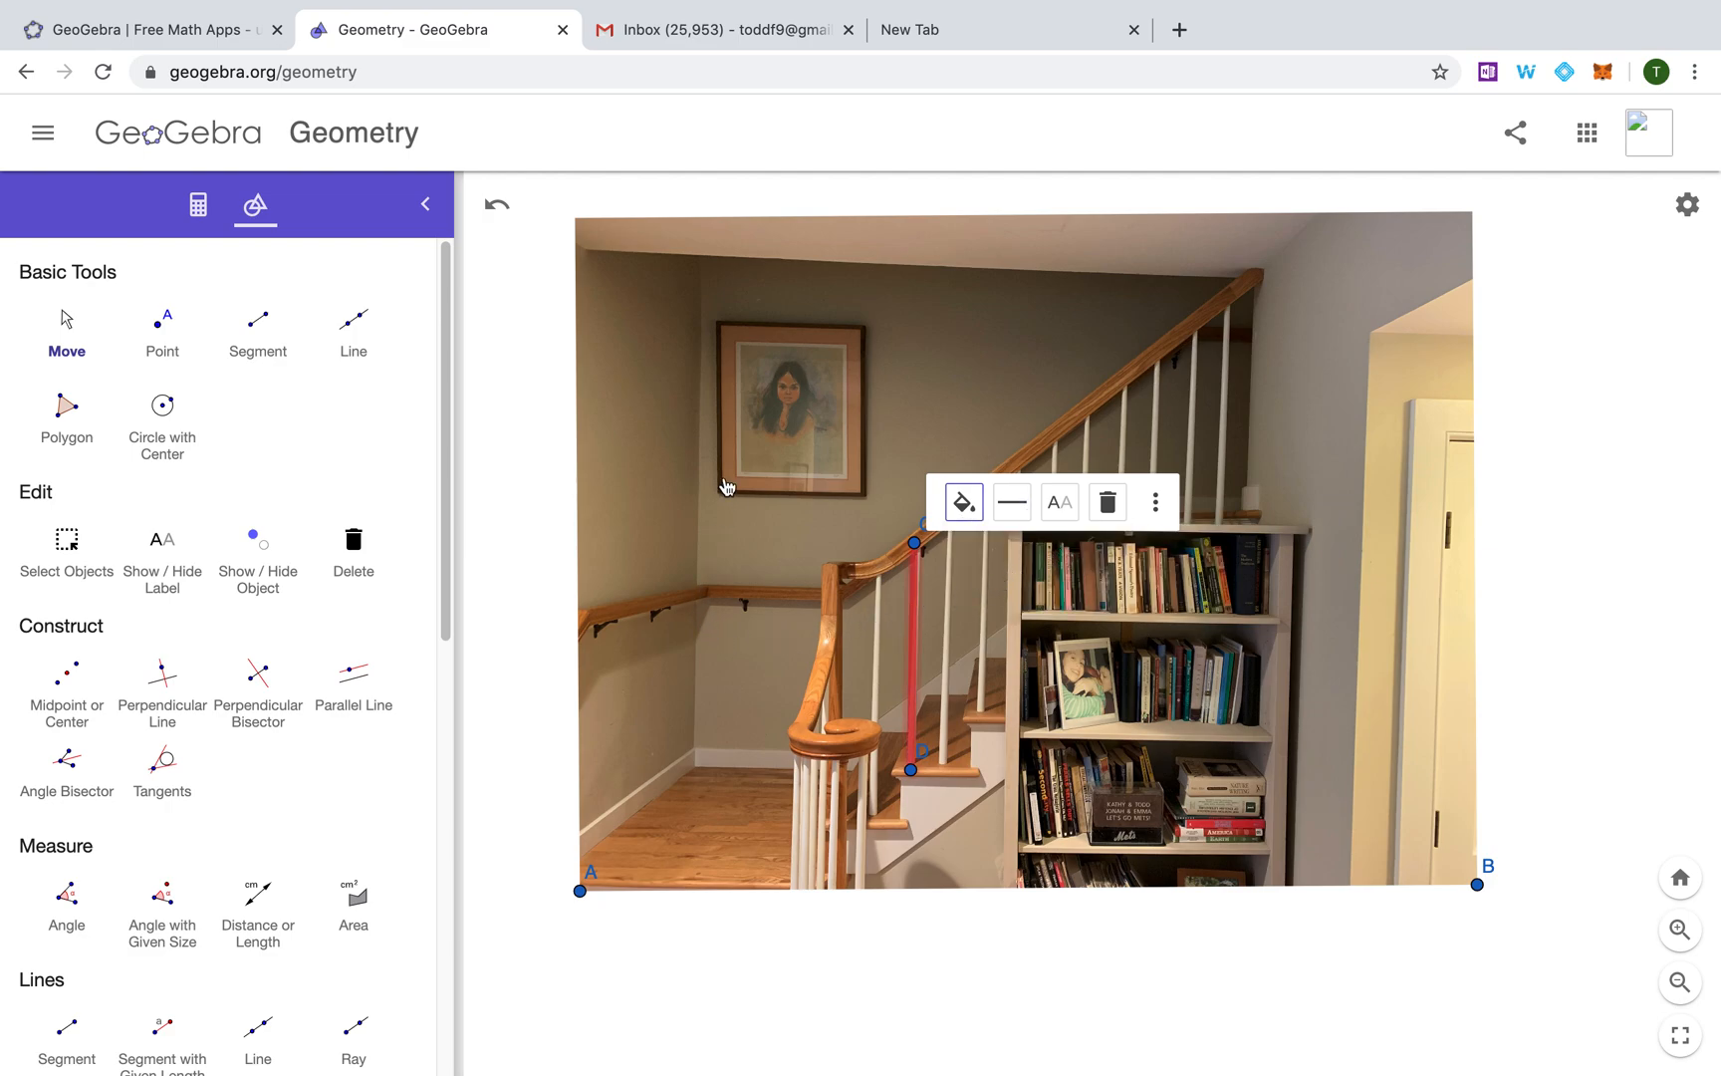
pyautogui.click(649, 476)
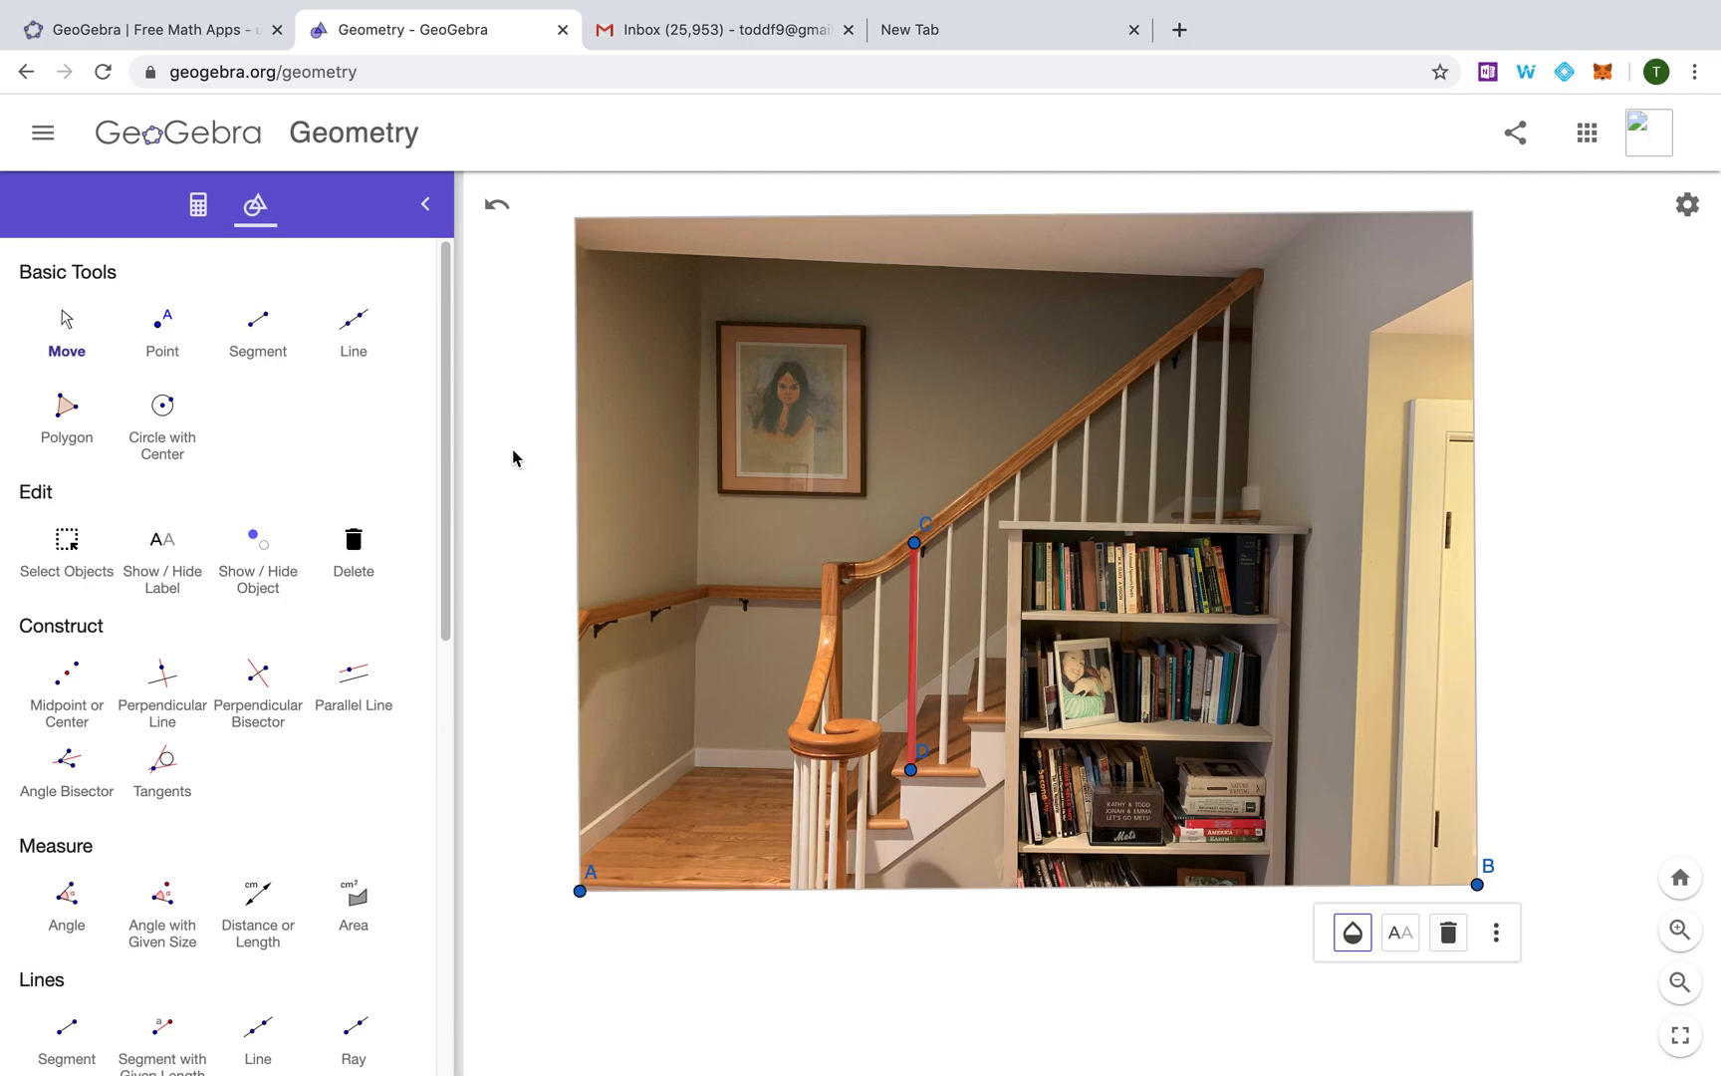
# Draw a segment from point C up along the handrail to near its upper end, colored red with line thickness 13
pyautogui.click(257, 335)
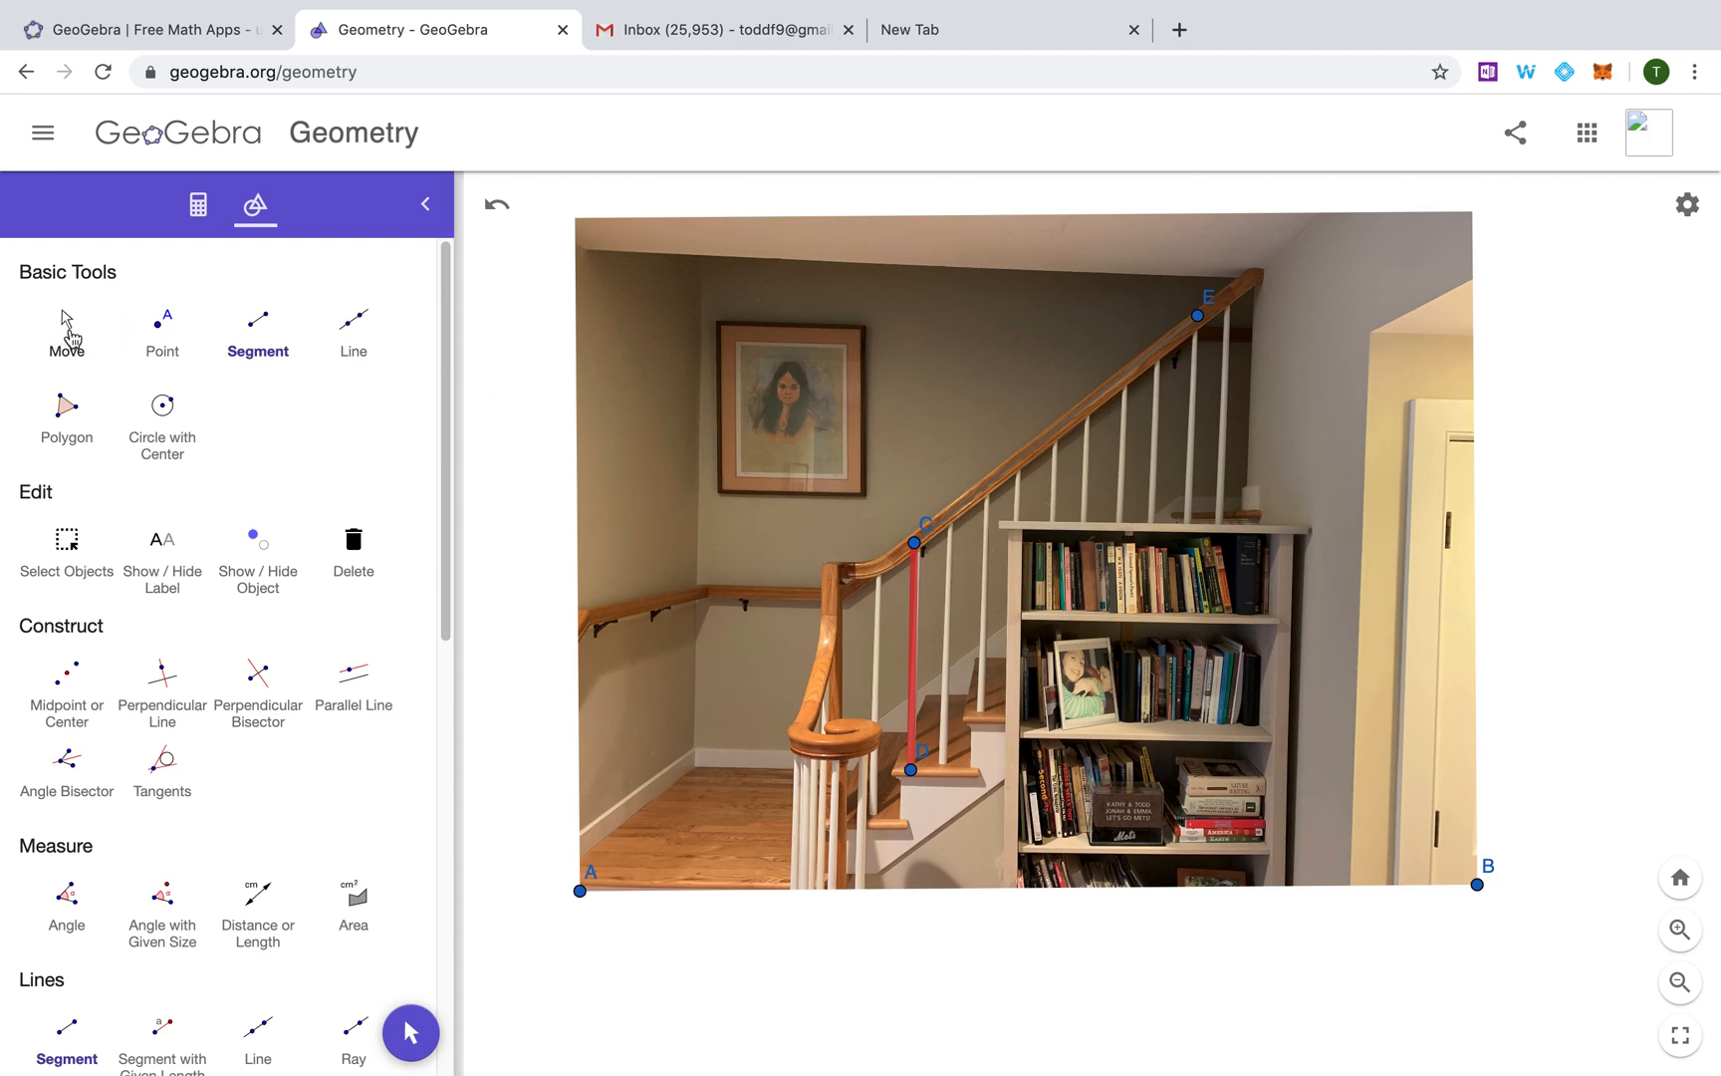
pyautogui.click(67, 334)
pyautogui.click(1083, 416)
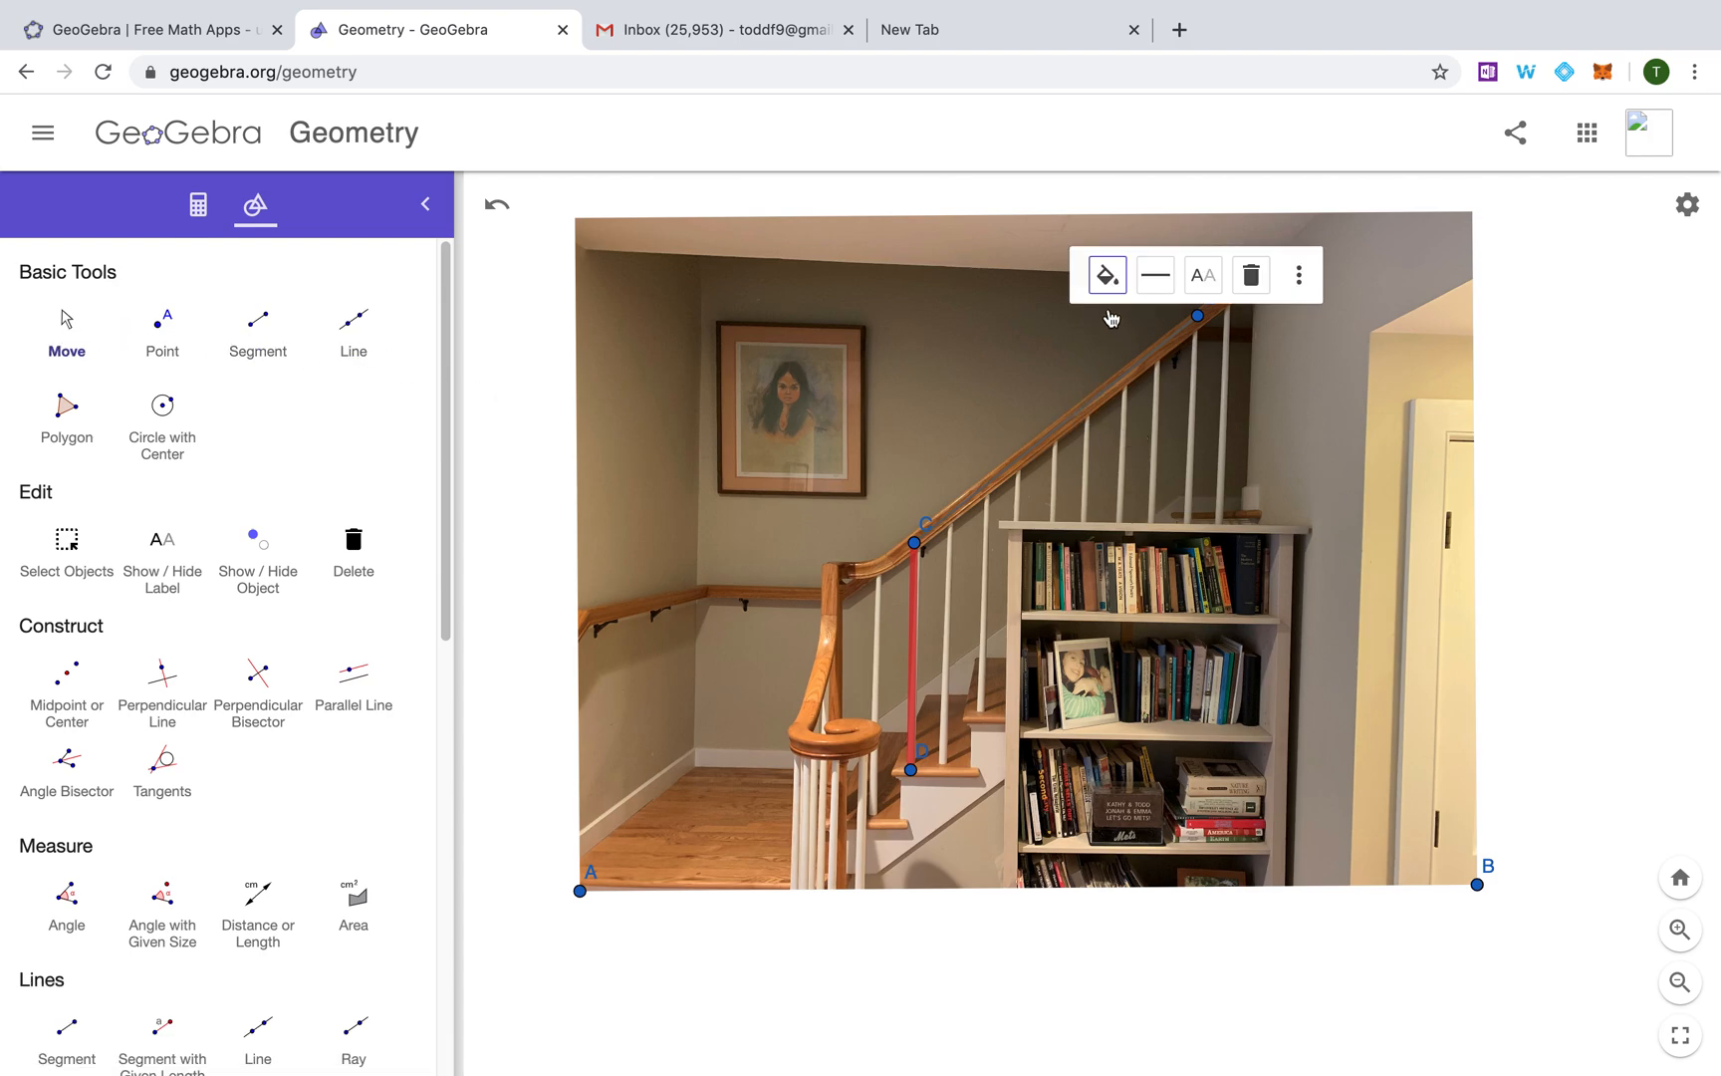
pyautogui.click(1107, 279)
pyautogui.click(1205, 331)
pyautogui.click(1156, 277)
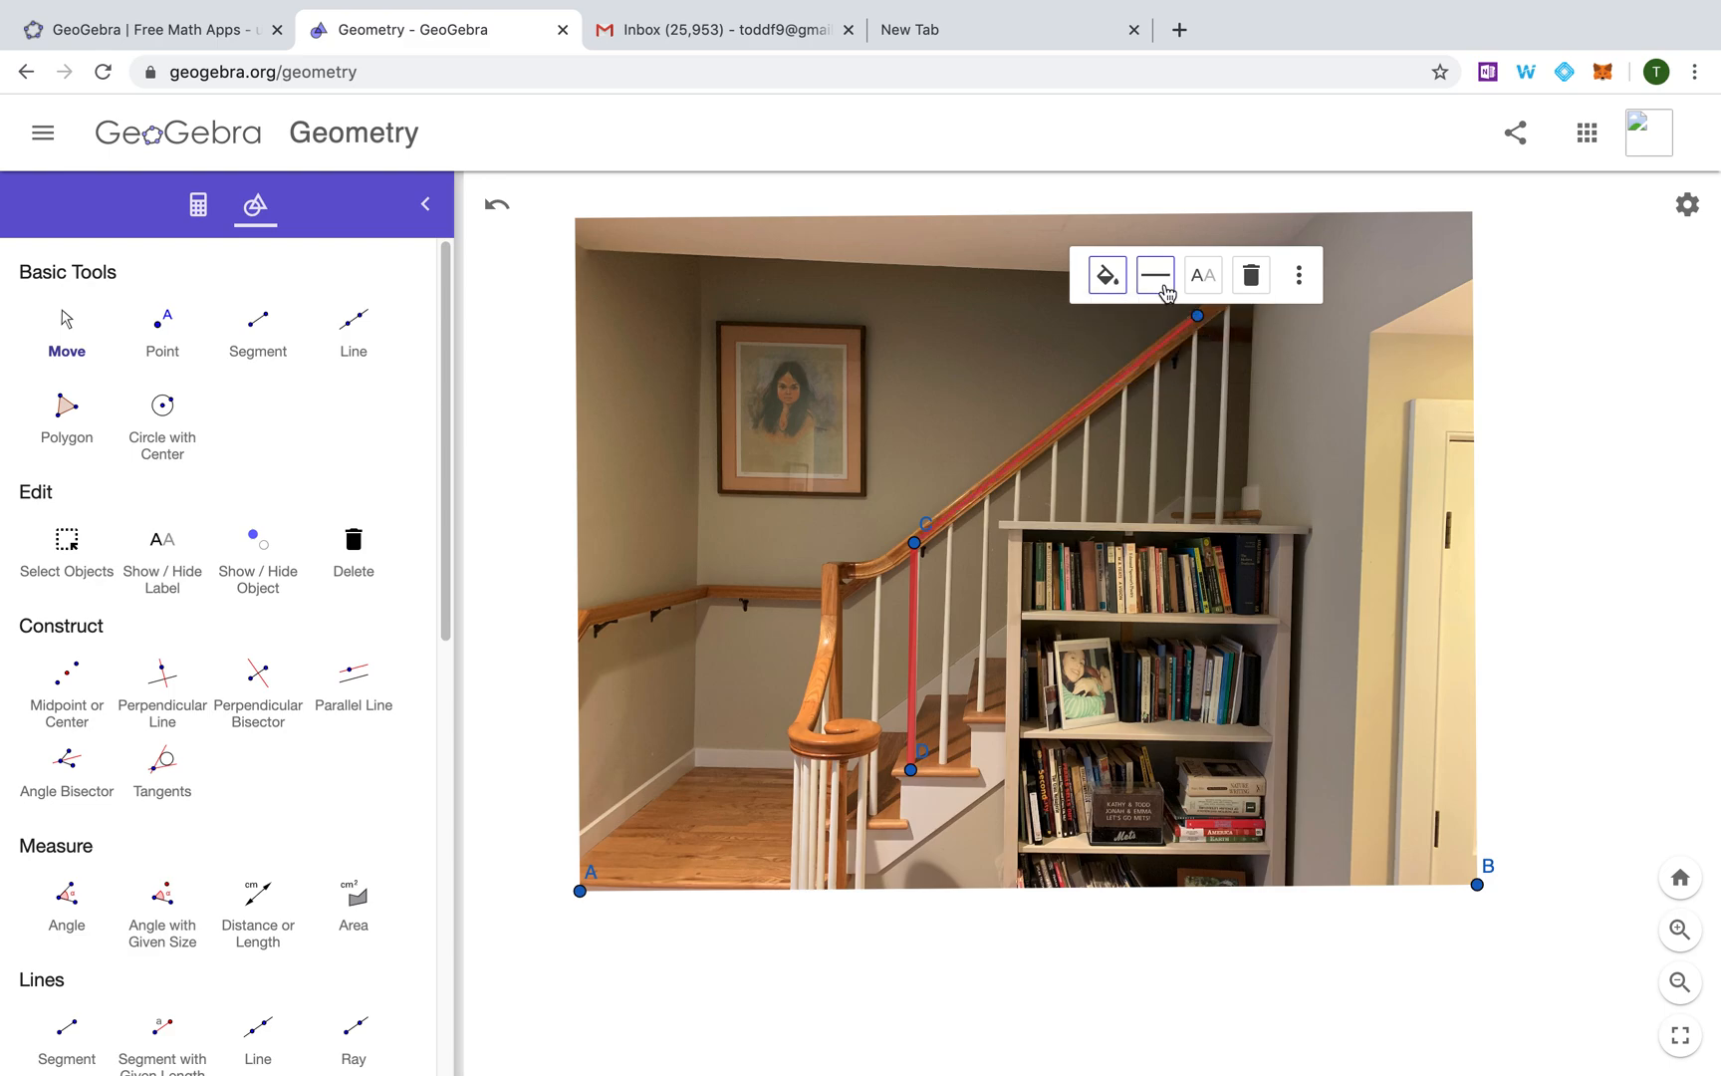
pyautogui.moveTo(1208, 369); pyautogui.dragTo(1336, 369)
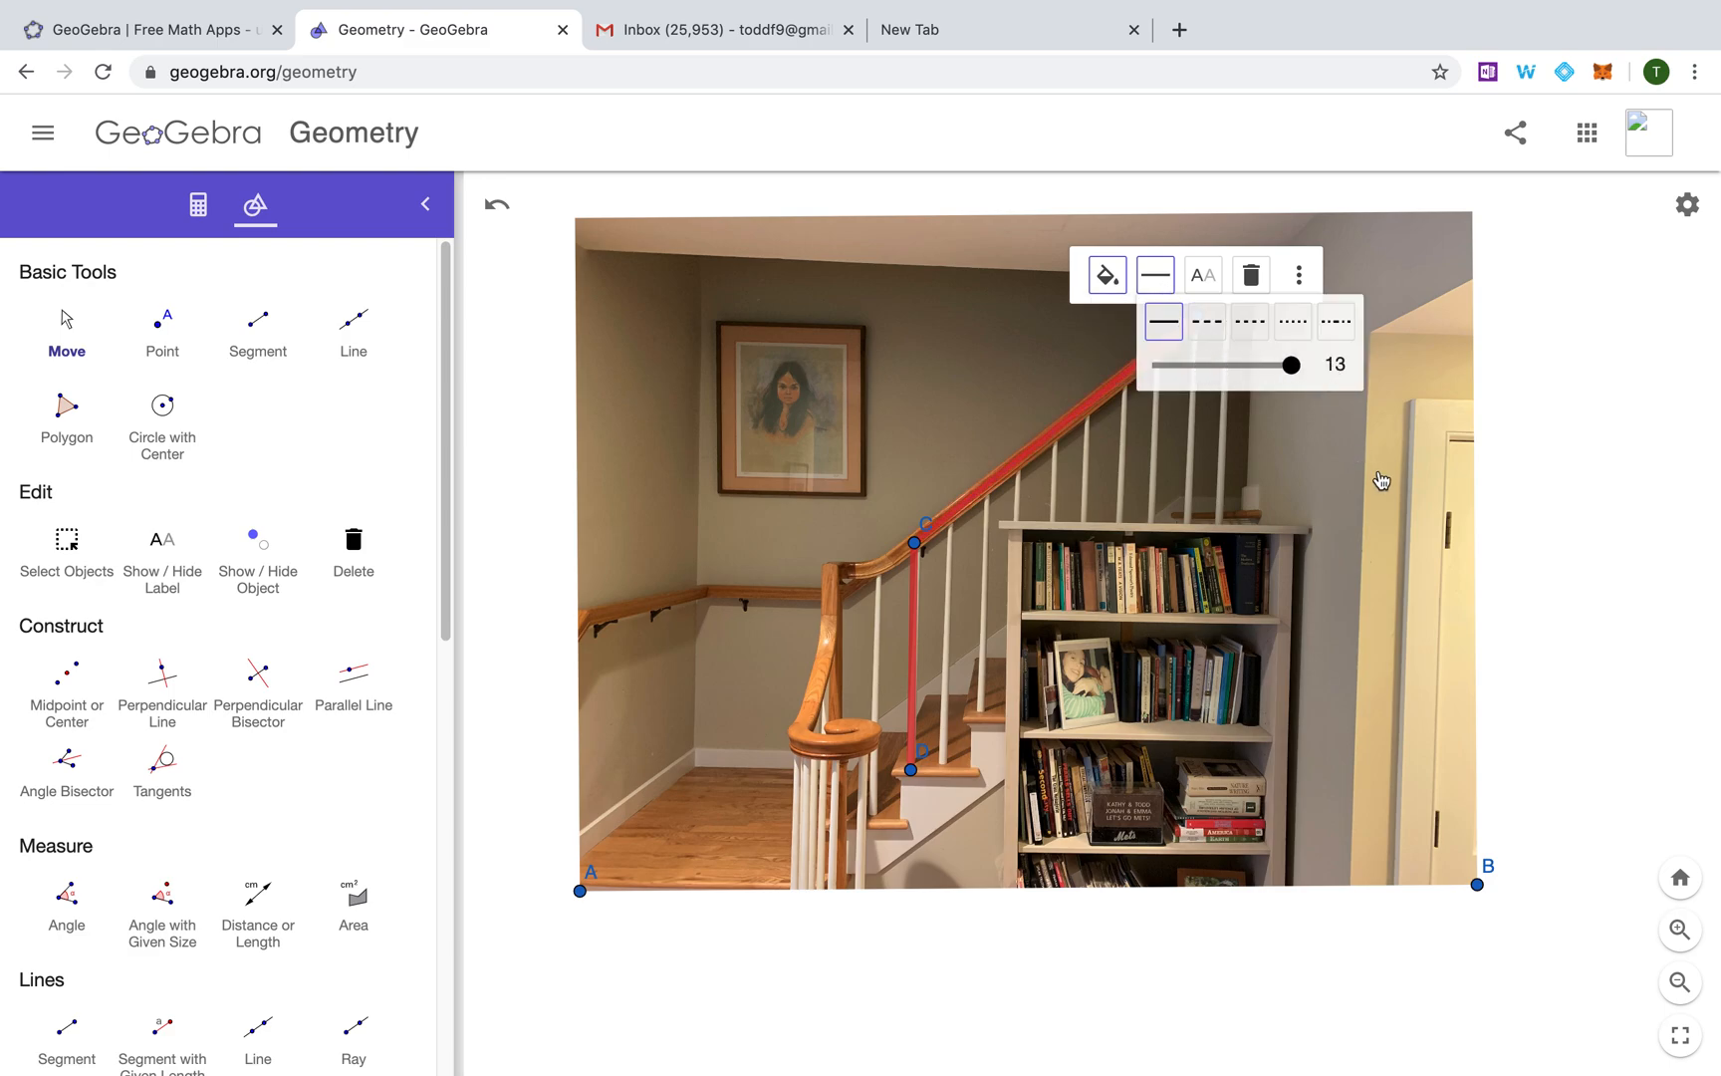
pyautogui.click(1374, 480)
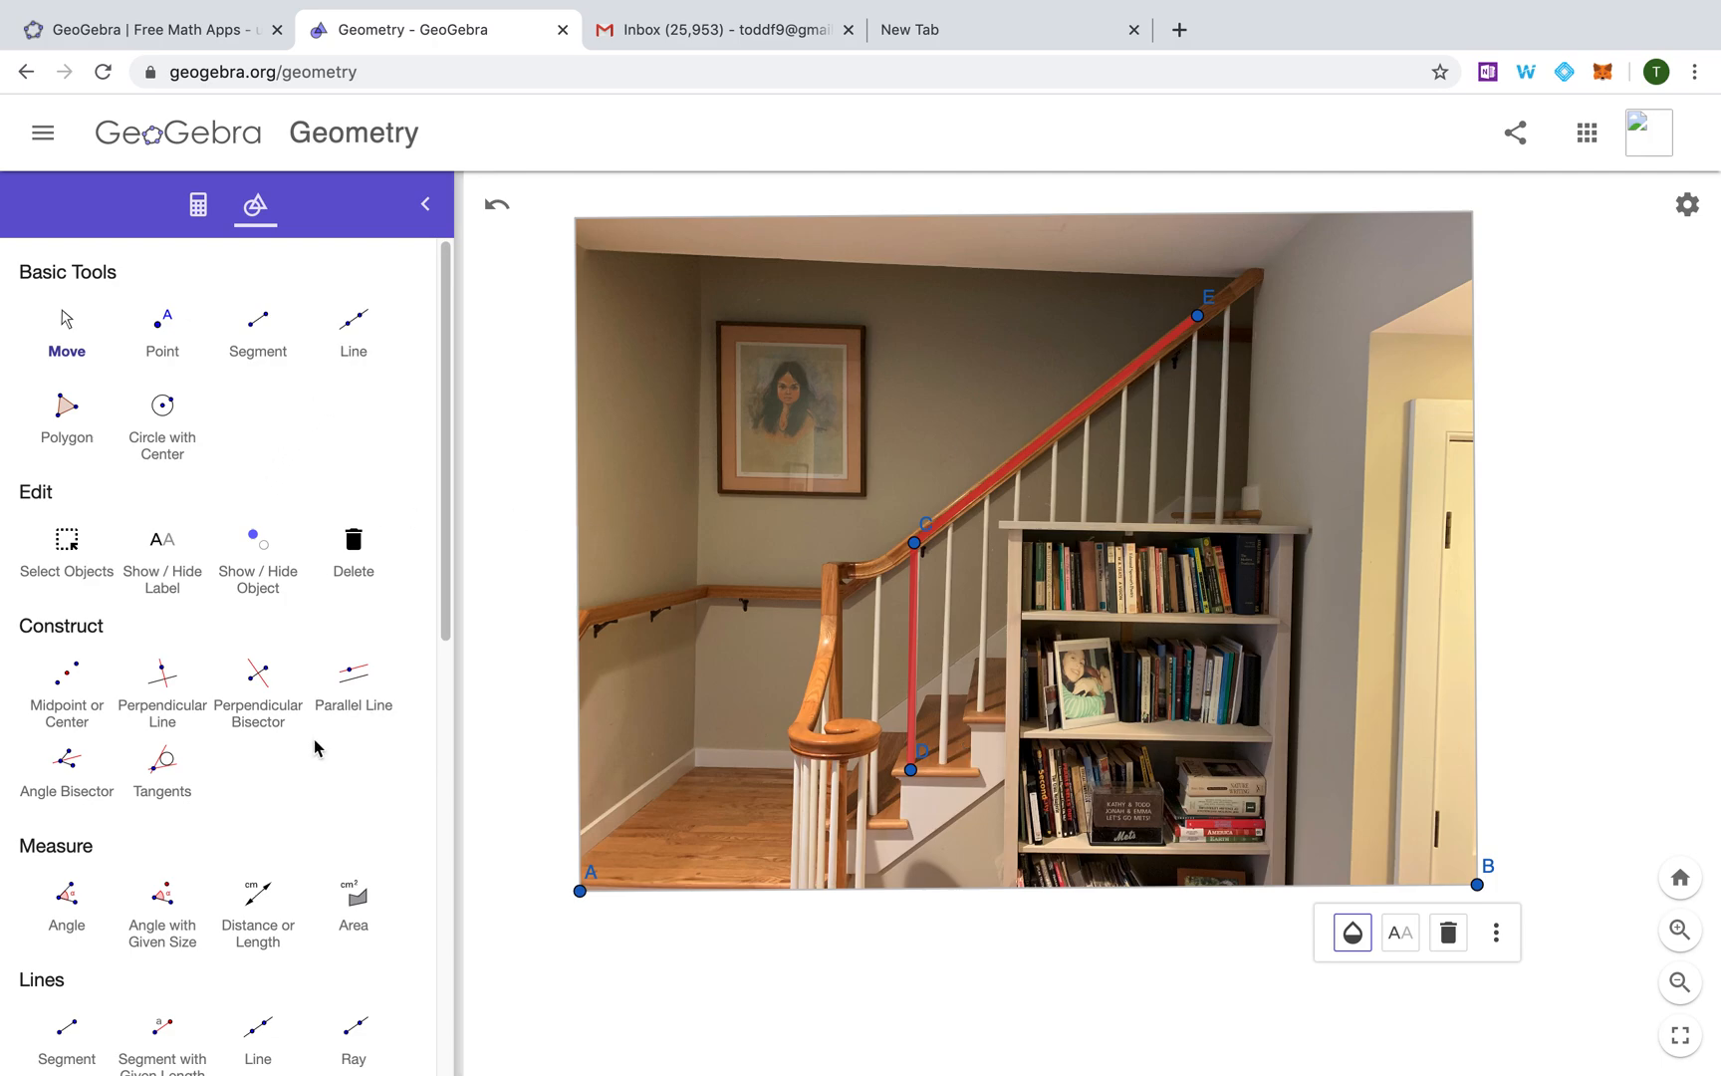
# Construct a line through D parallel to the handrail segment and one through E parallel to the baluster segment, and mark their intersection
pyautogui.click(353, 675)
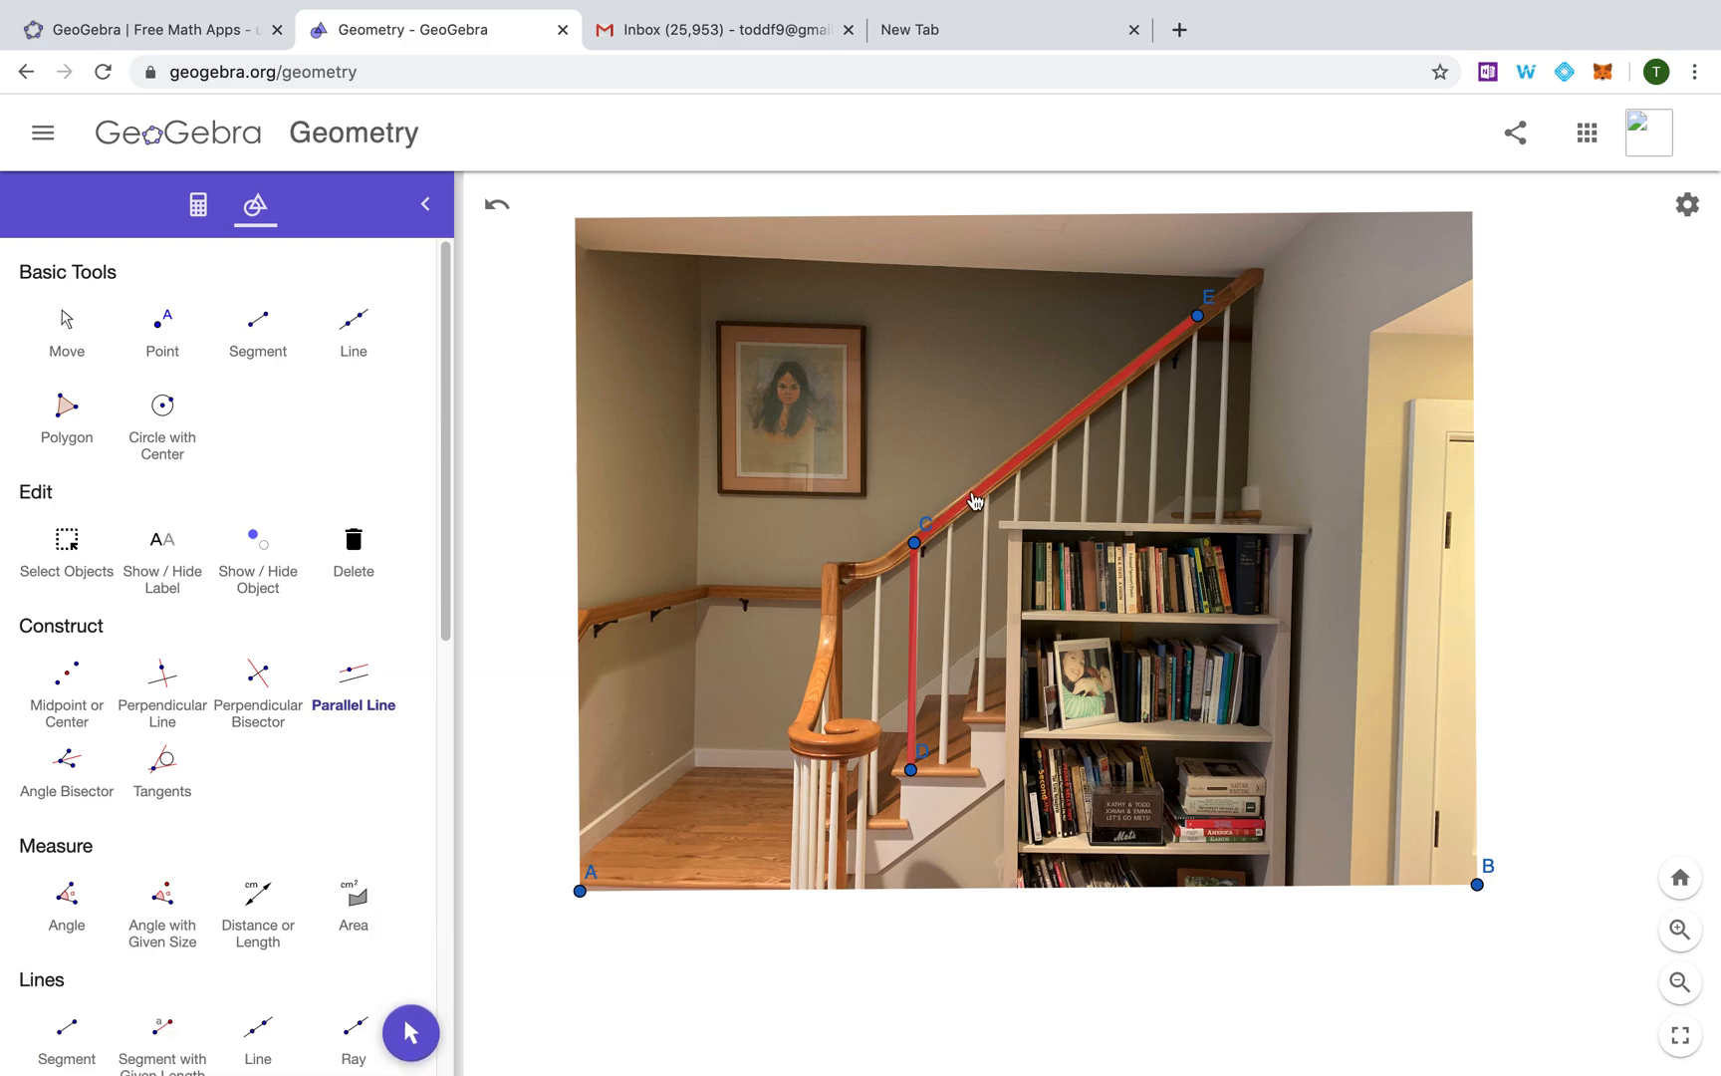
pyautogui.click(973, 498)
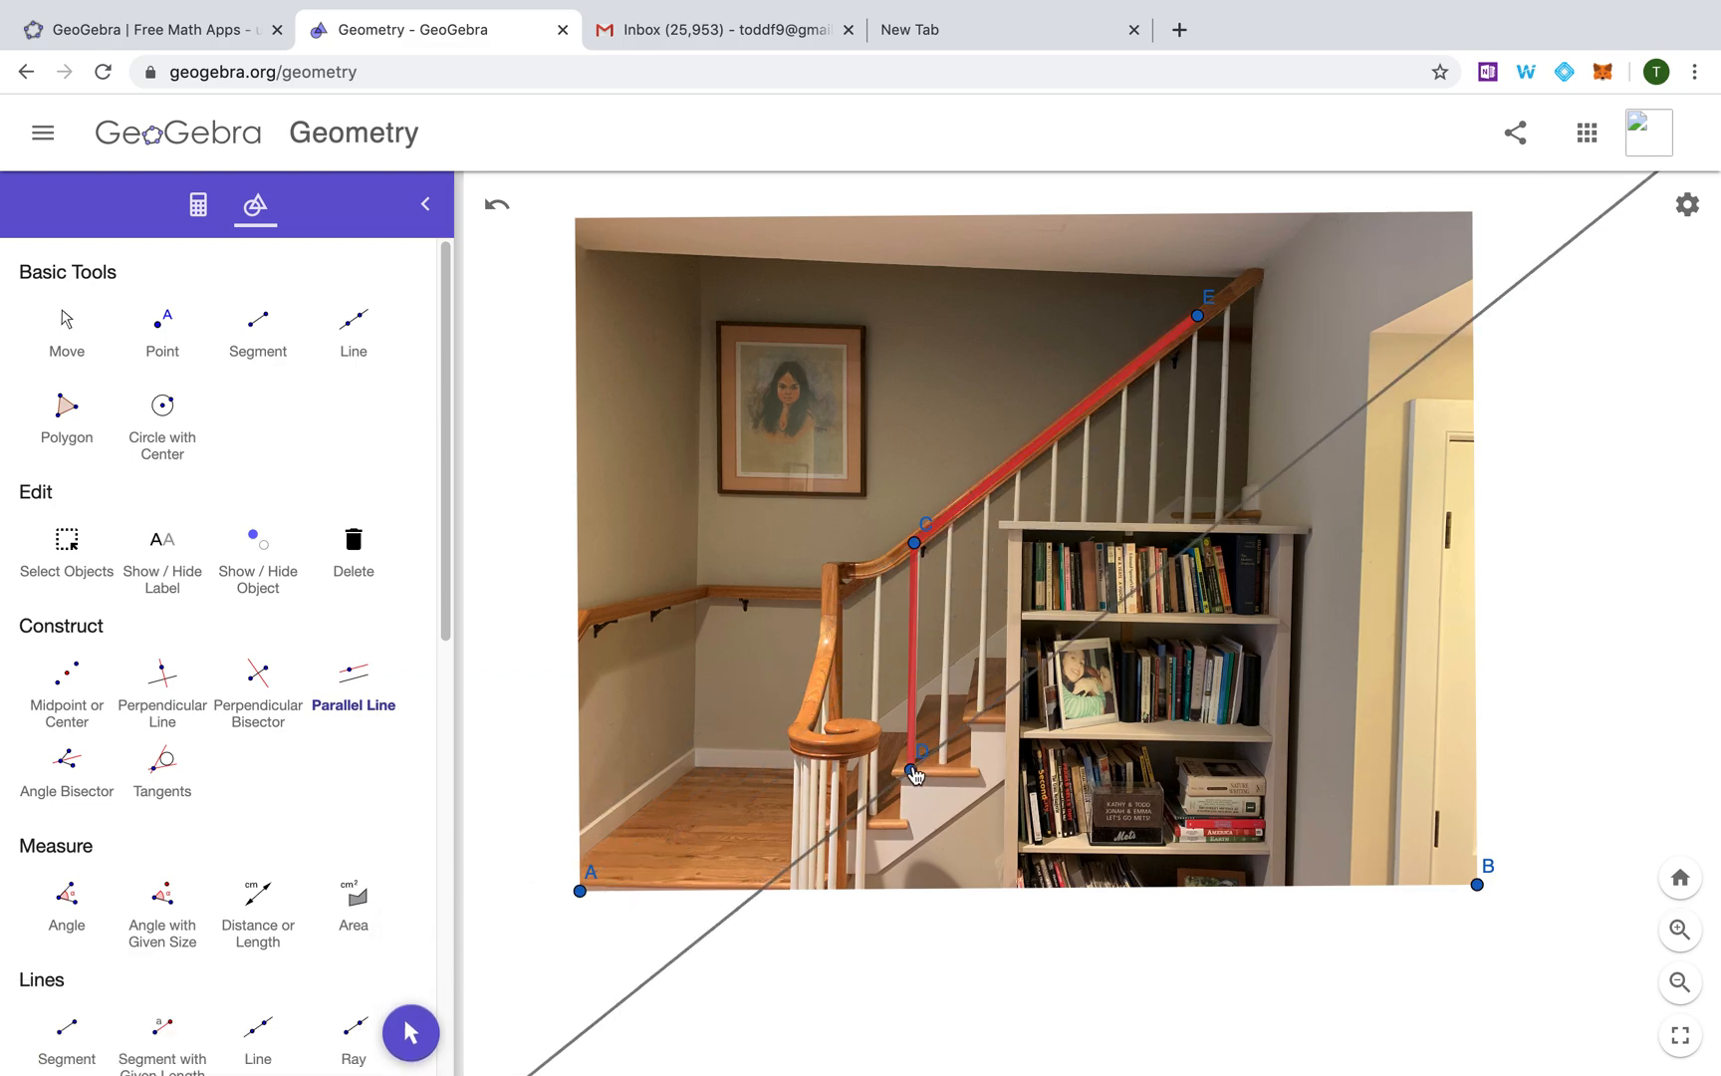
pyautogui.click(913, 770)
pyautogui.click(913, 627)
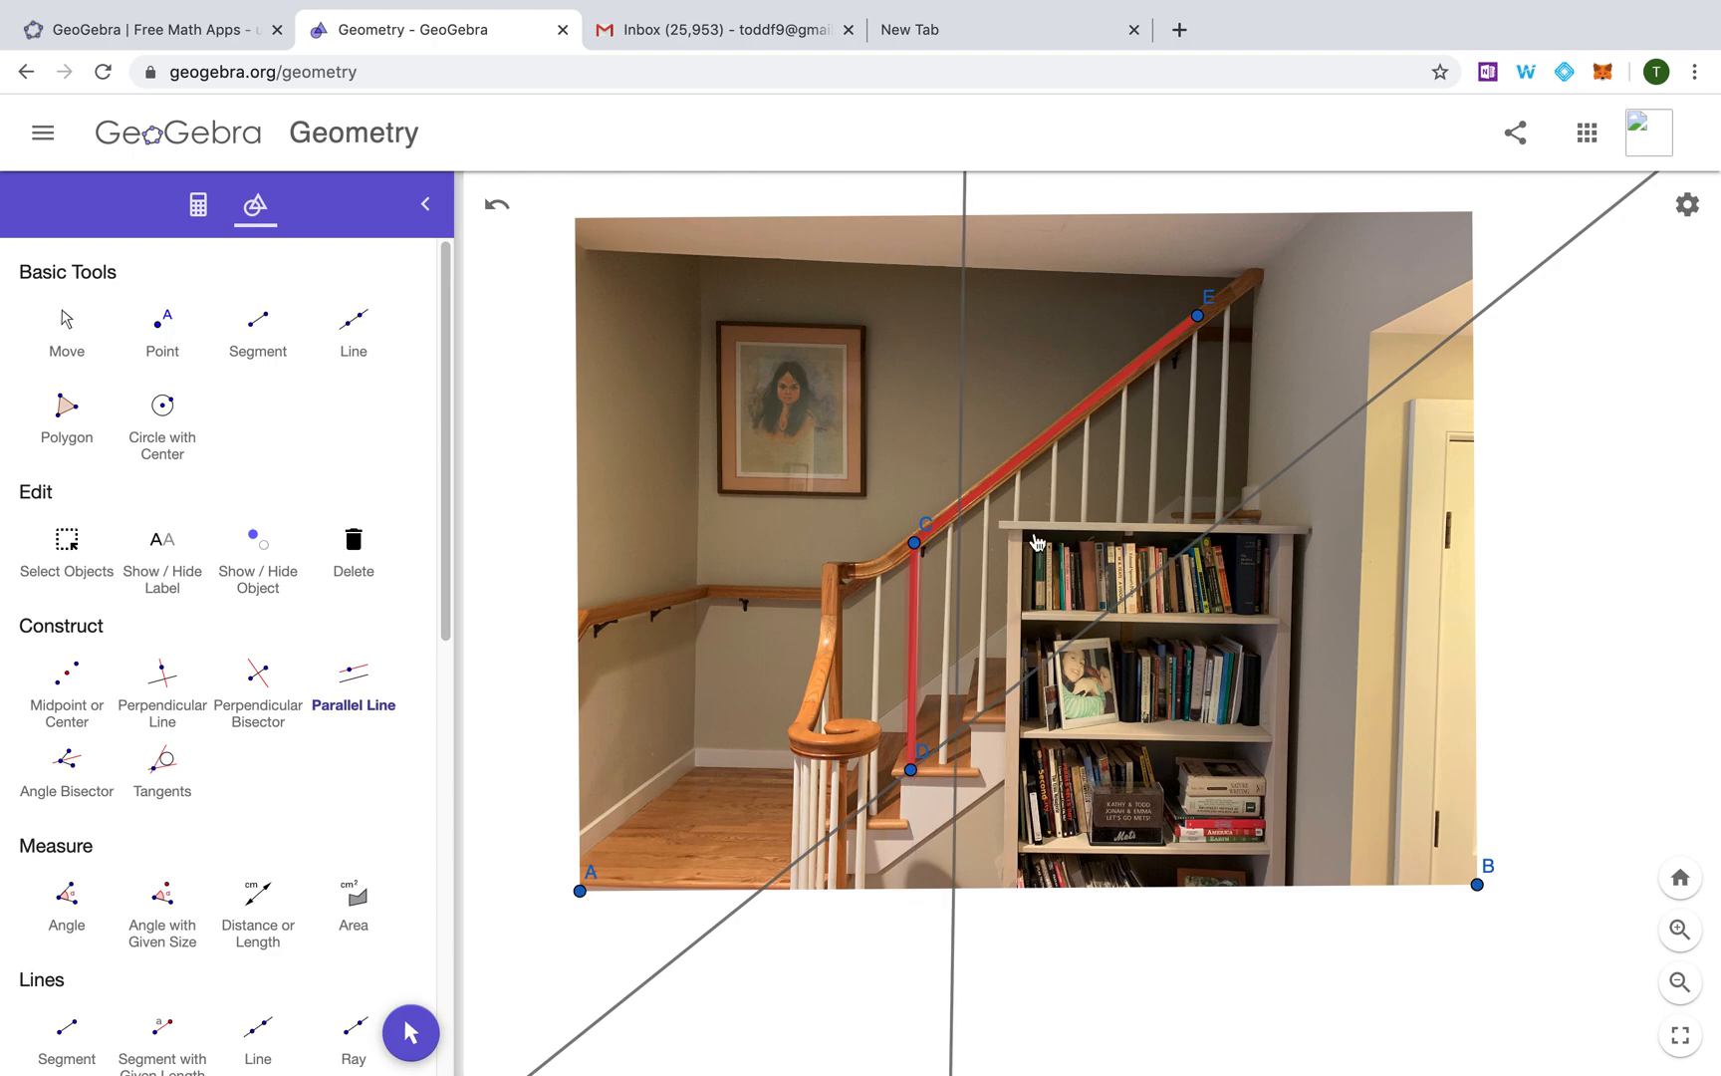
pyautogui.click(1198, 316)
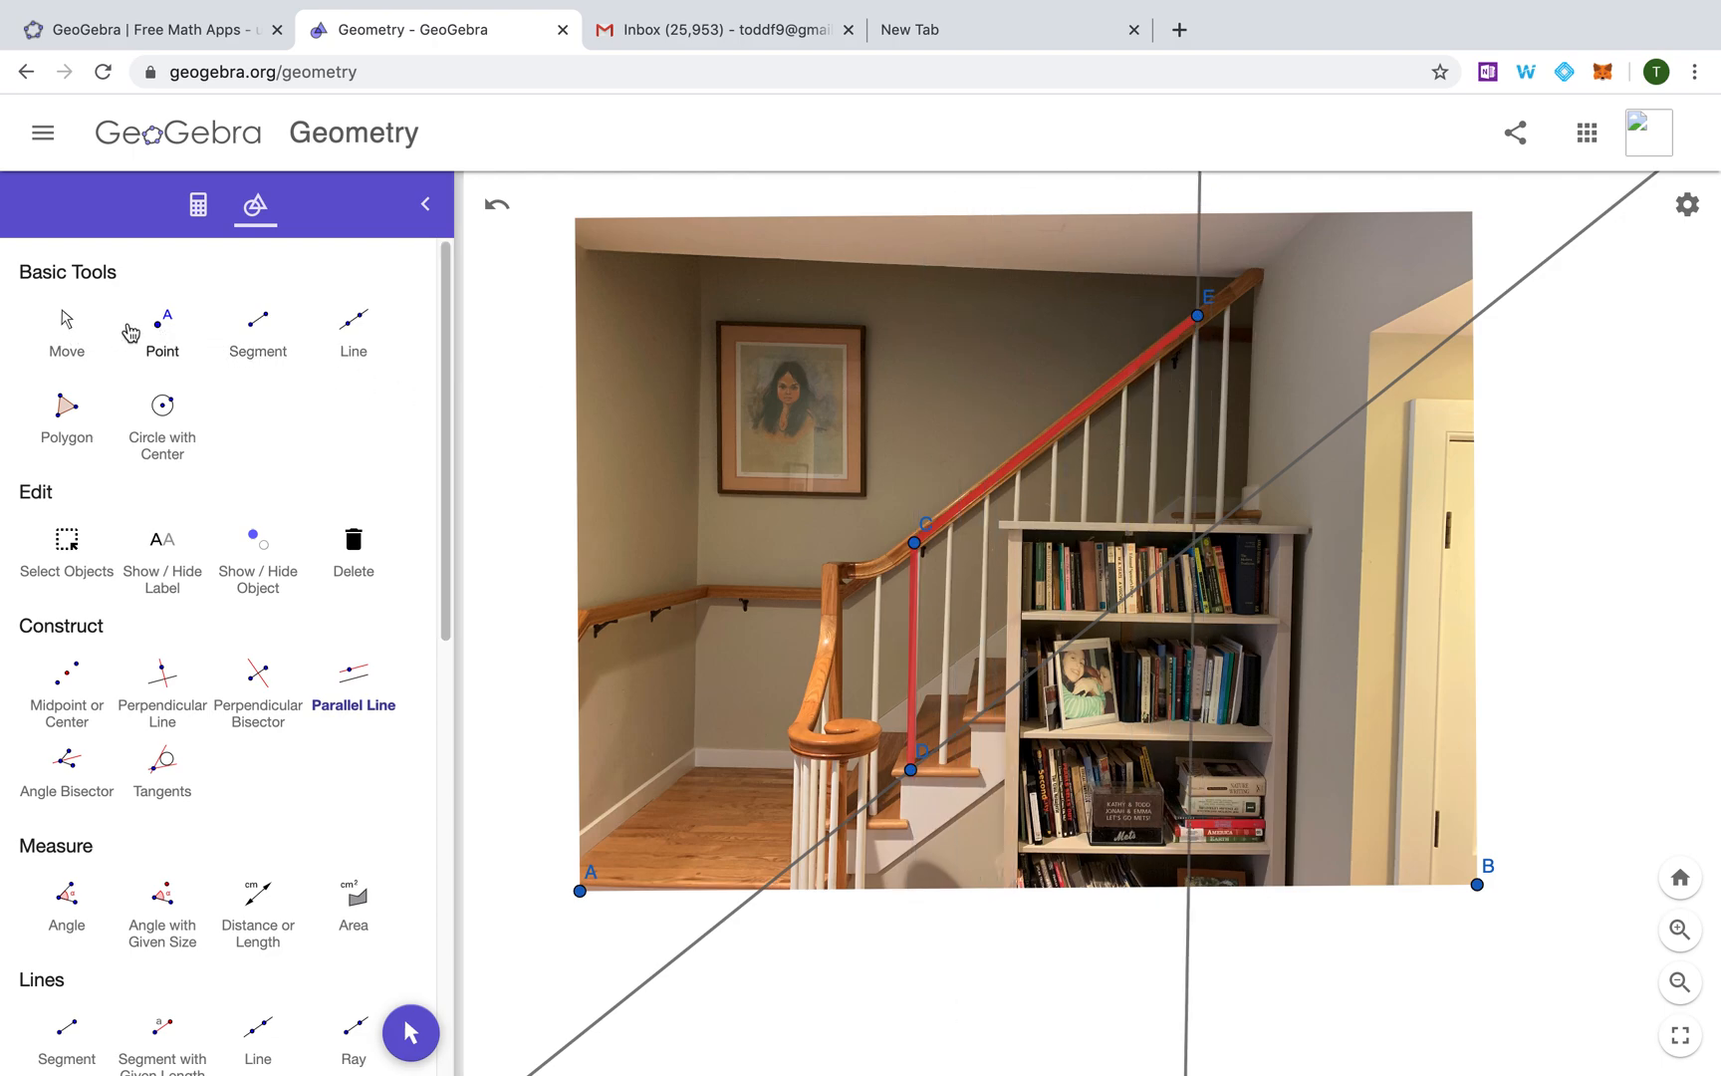
pyautogui.click(164, 328)
pyautogui.click(74, 331)
# Hide both parallel construction lines with the Show / Hide Object tool
pyautogui.scroll(-6, 319, 804)
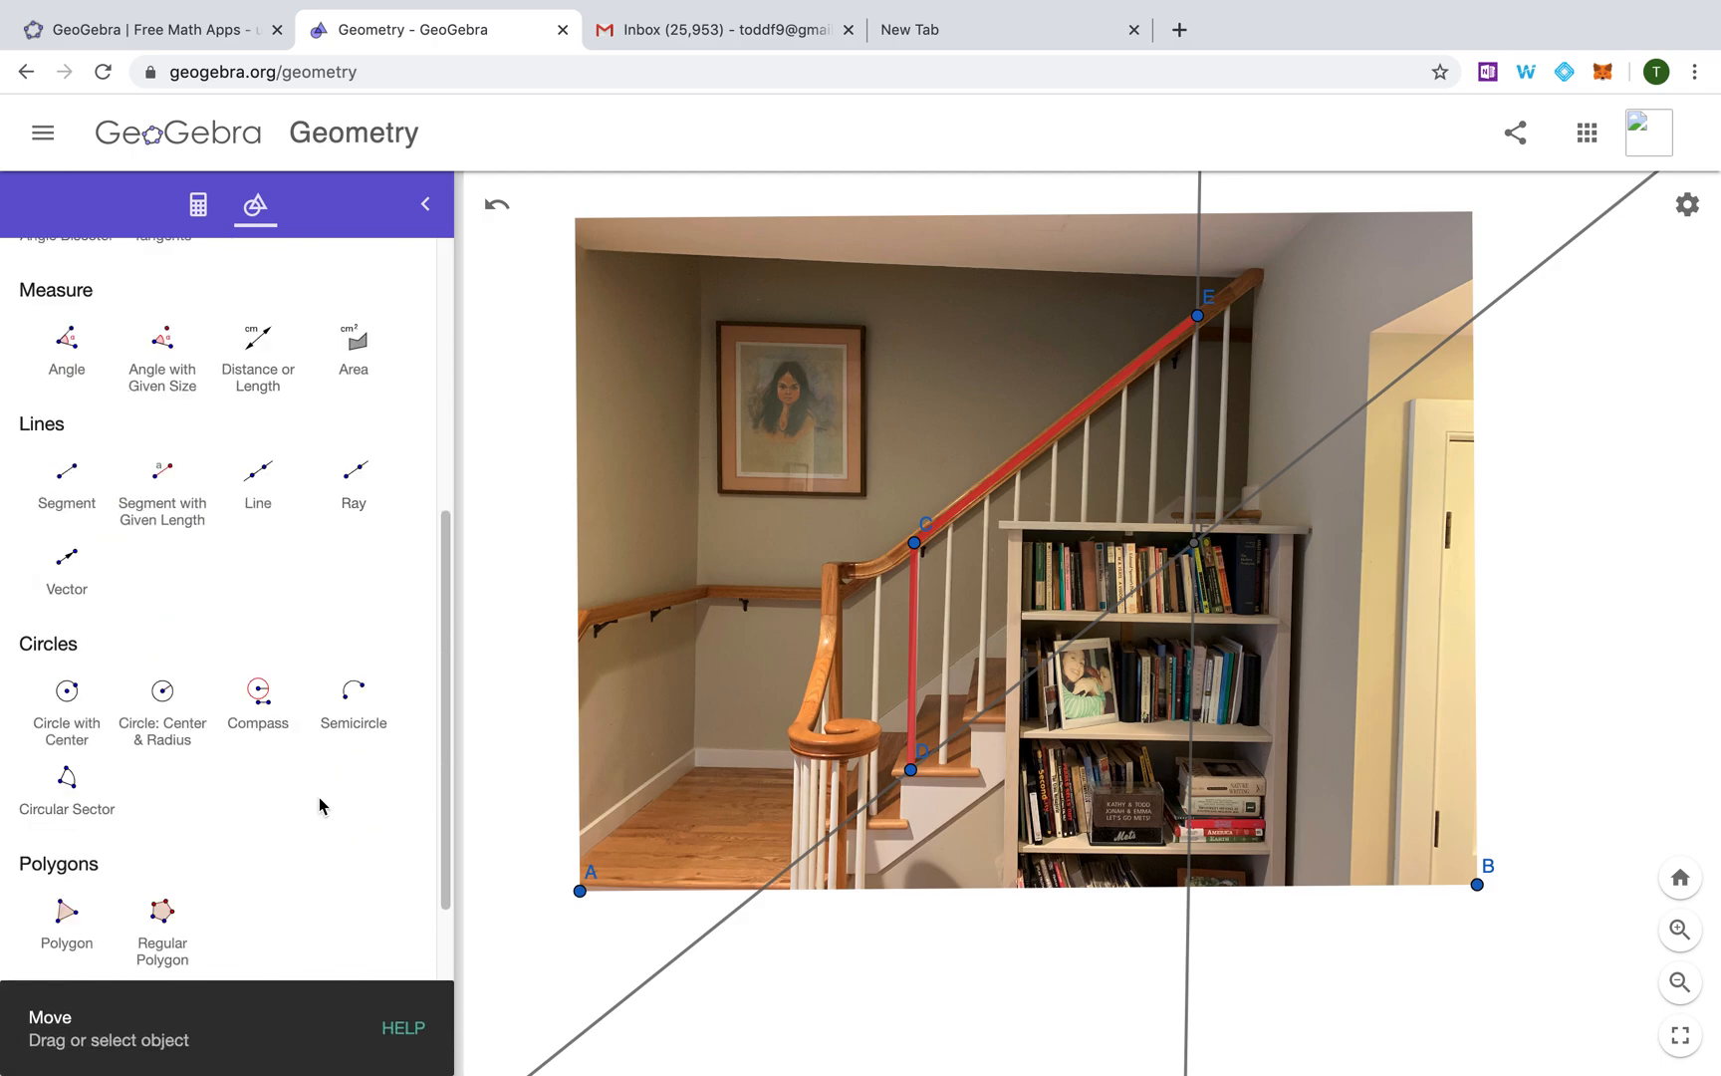
pyautogui.scroll(4, 319, 804)
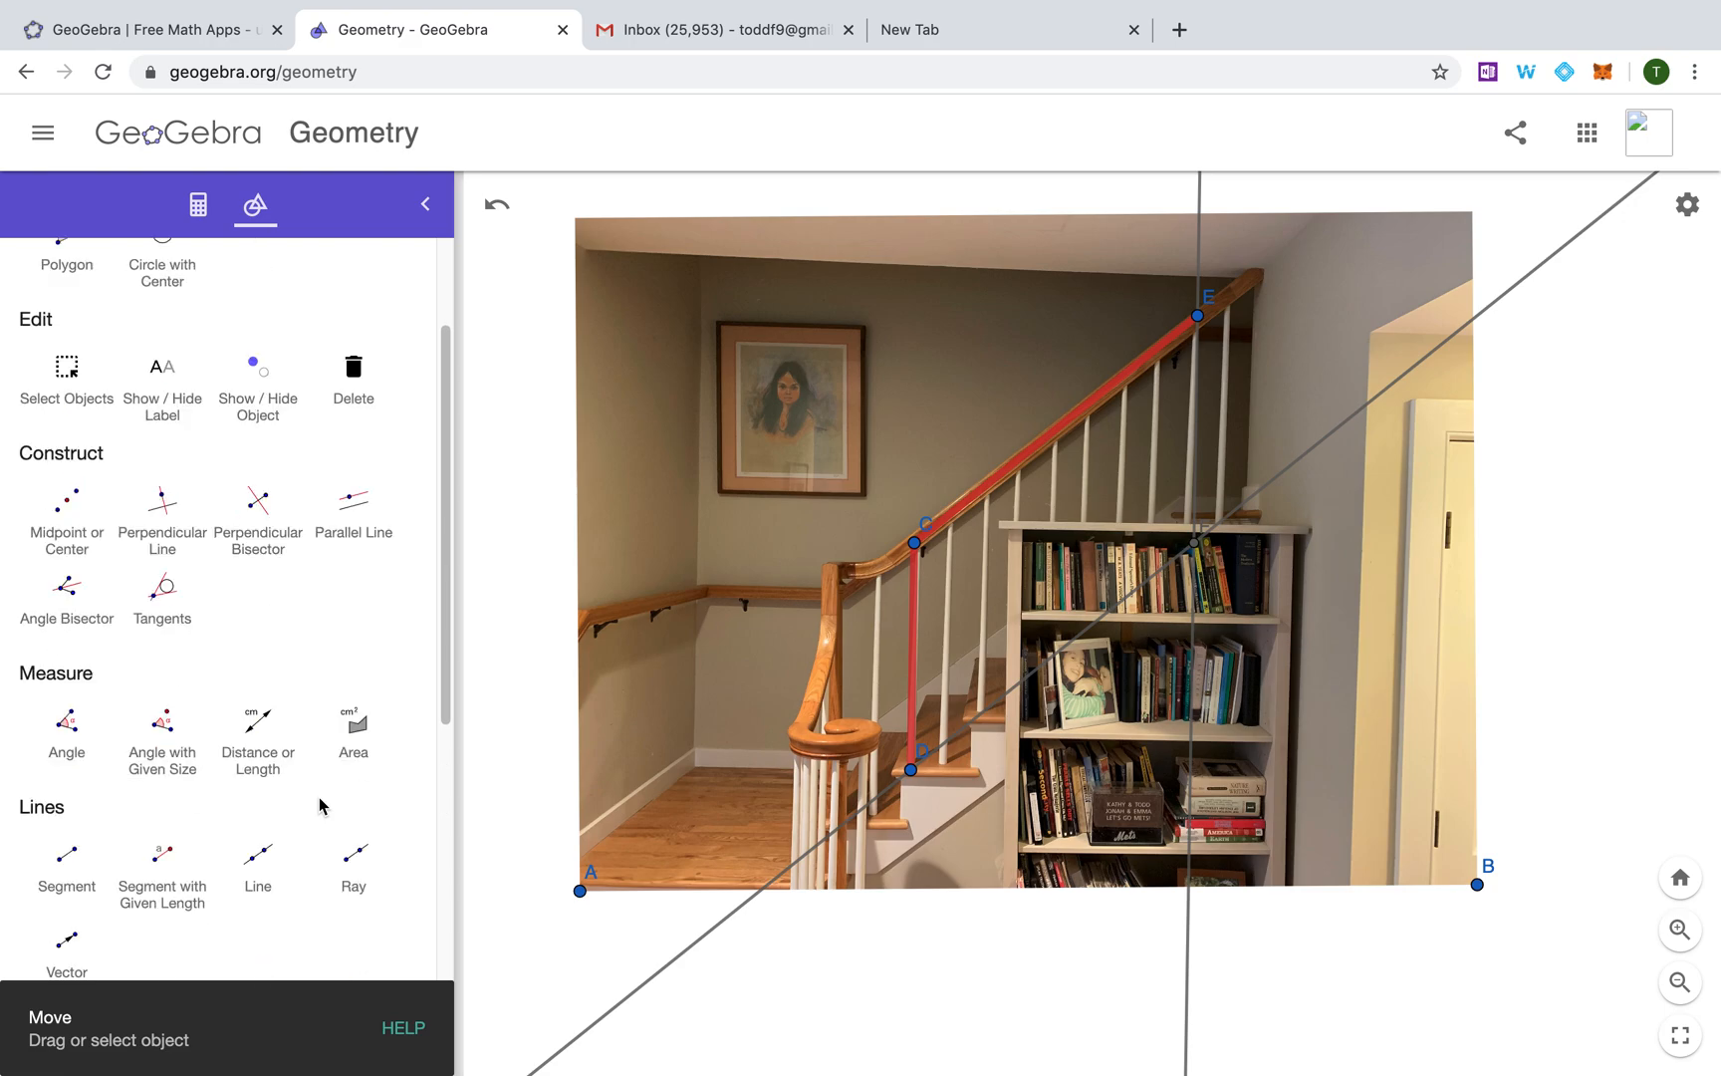
pyautogui.click(273, 410)
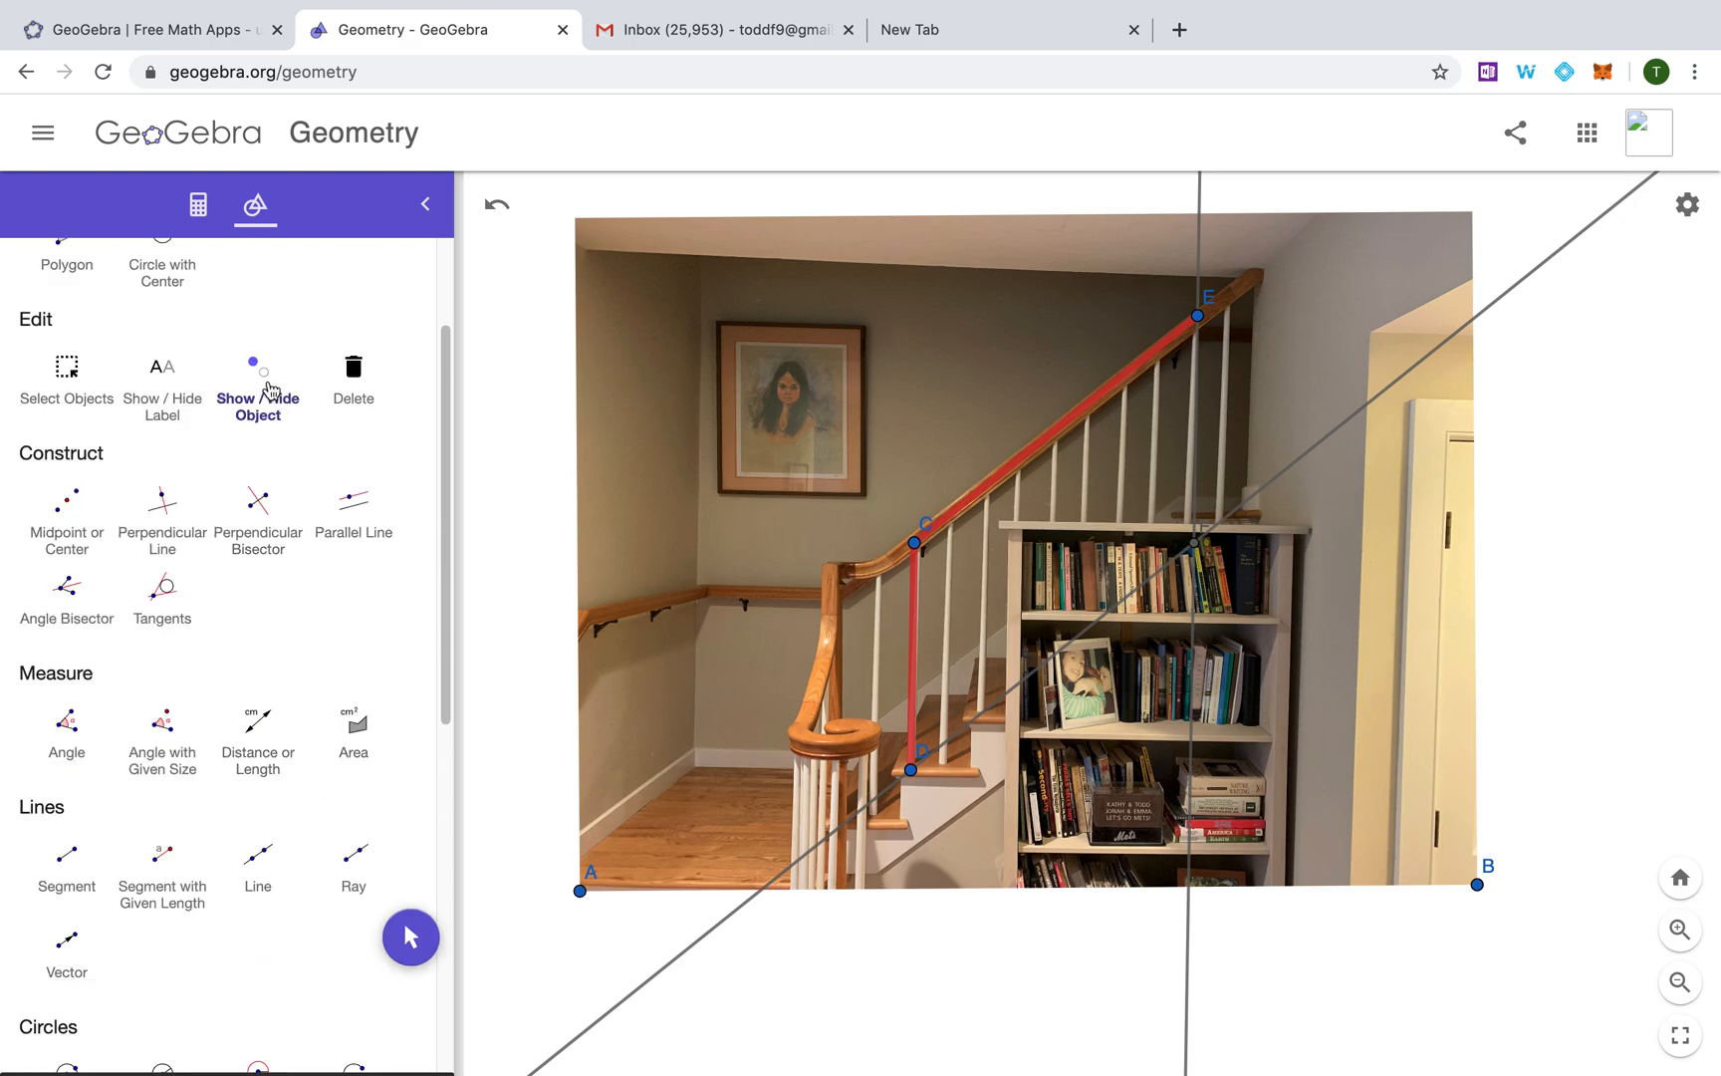
pyautogui.click(732, 917)
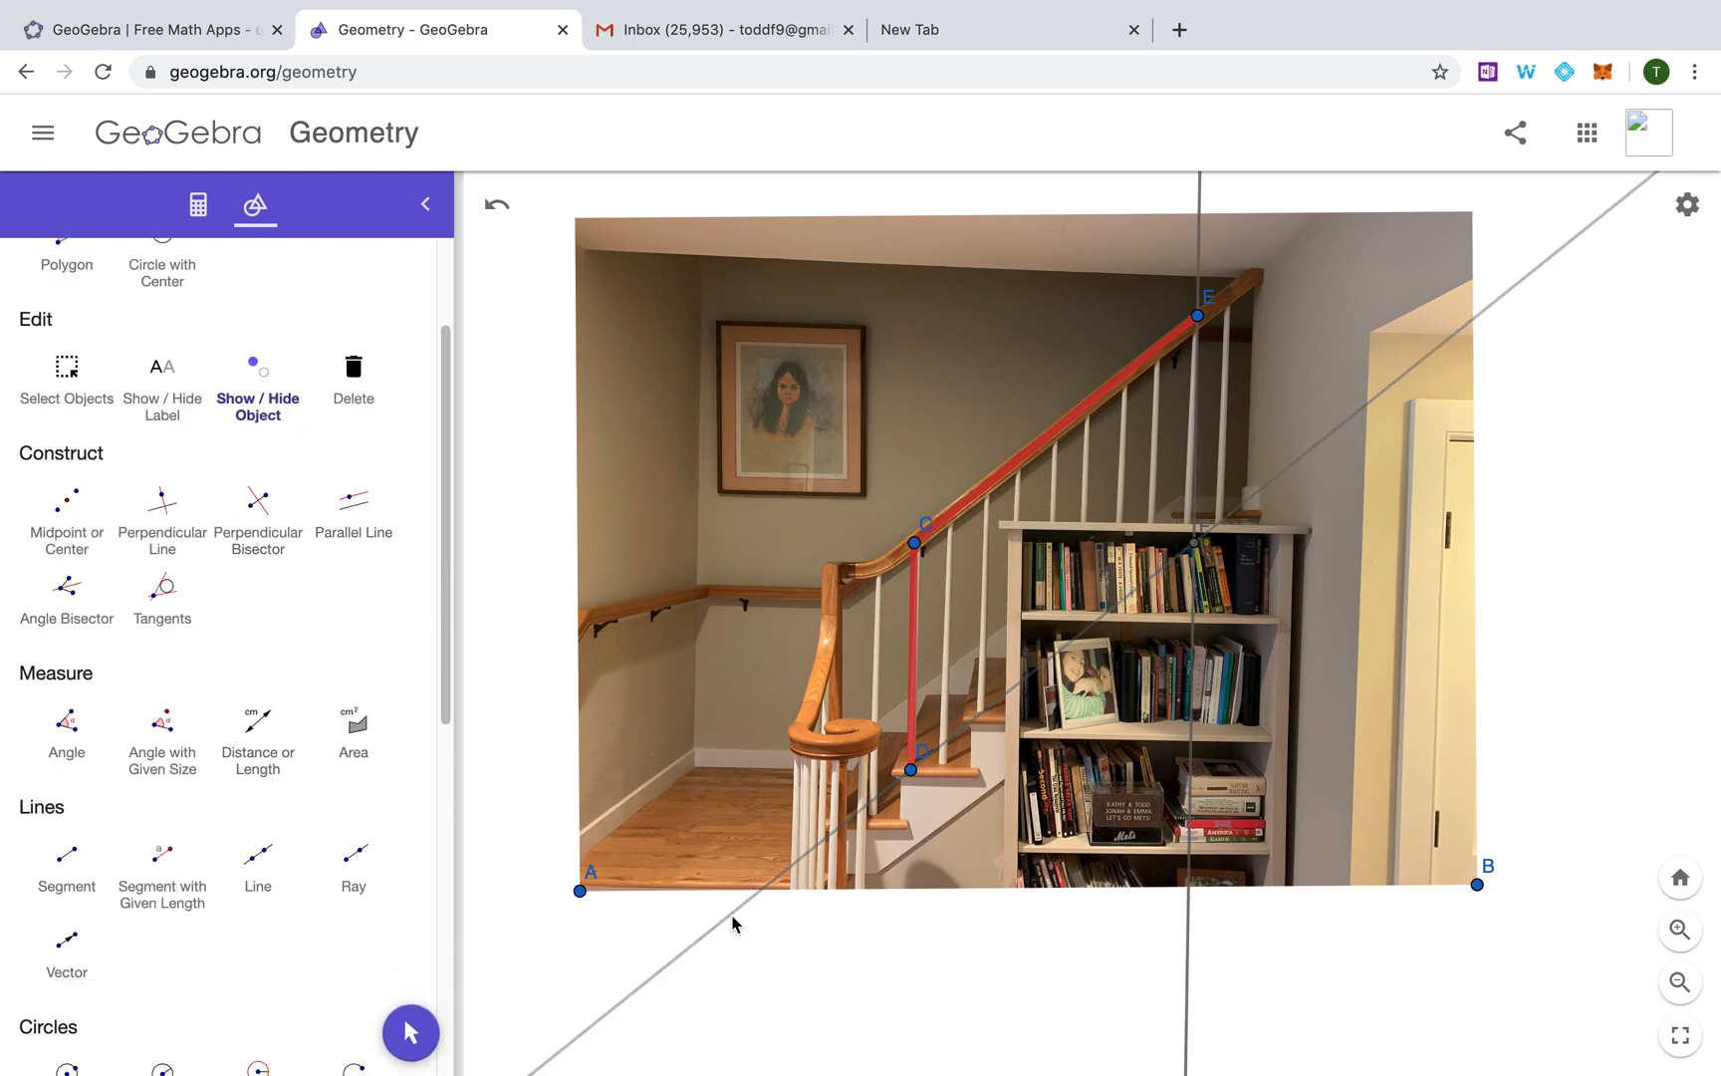
pyautogui.click(1190, 989)
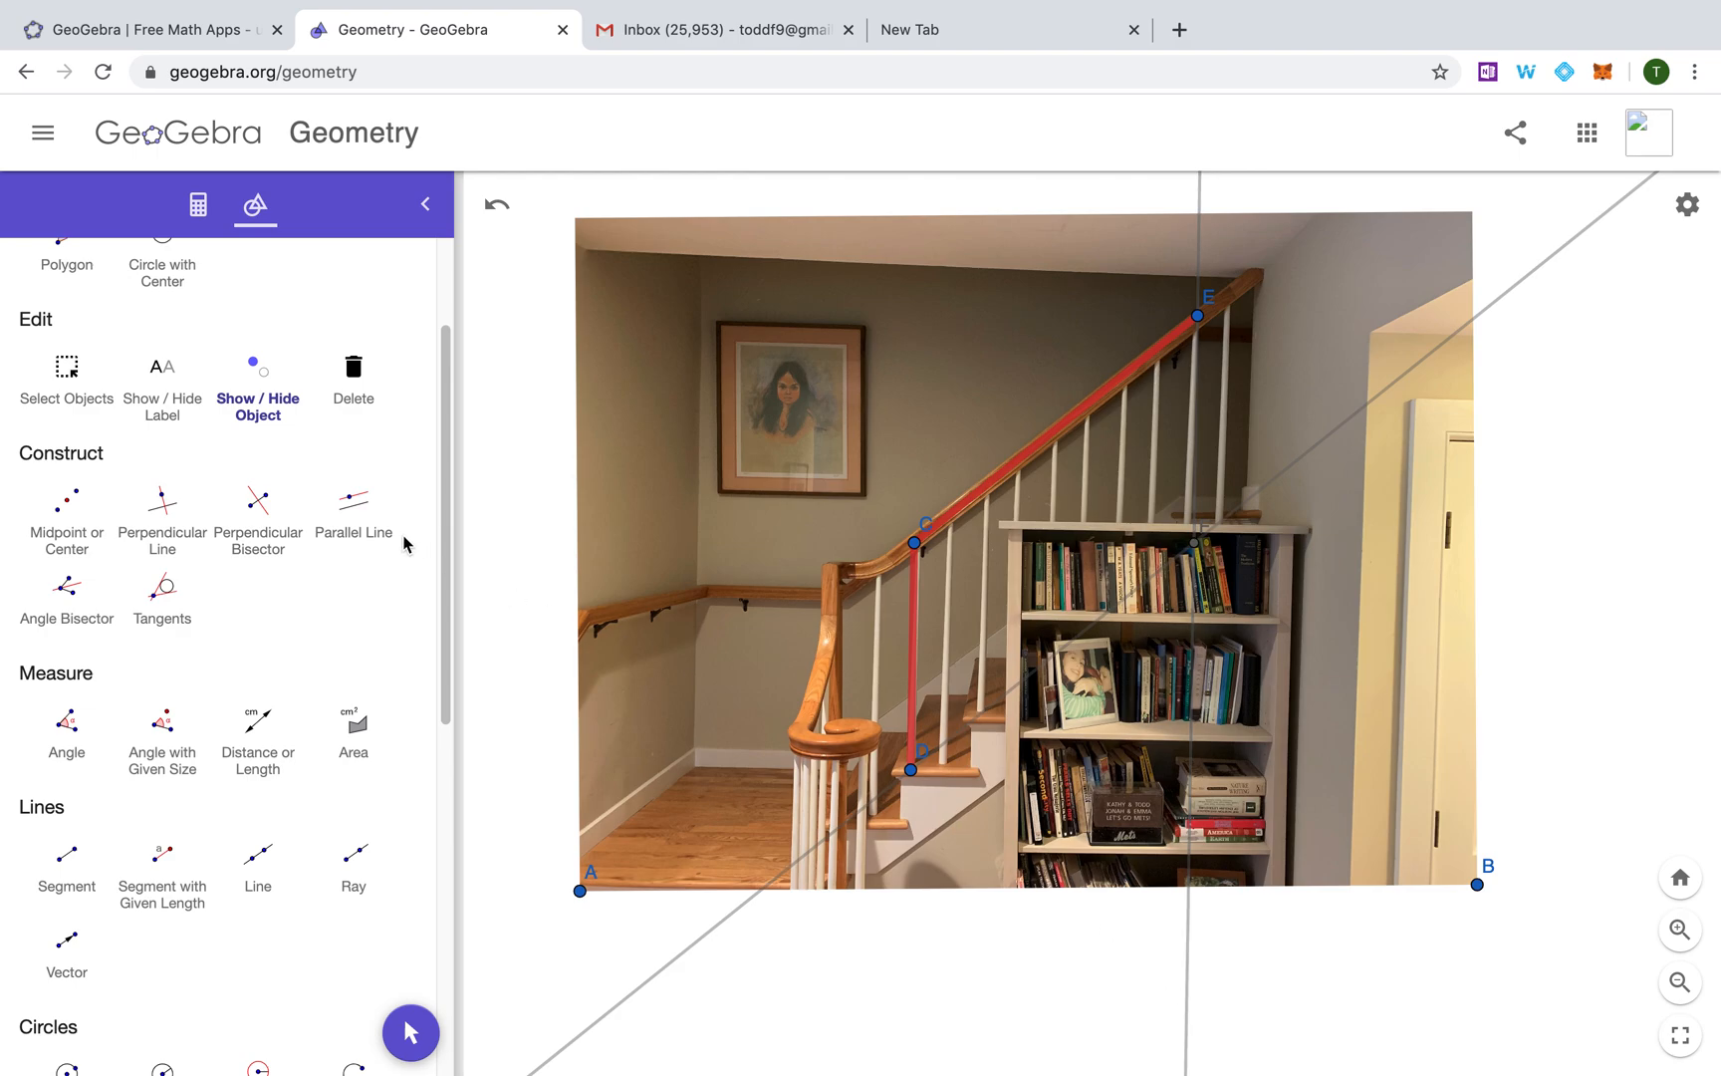
pyautogui.click(411, 1033)
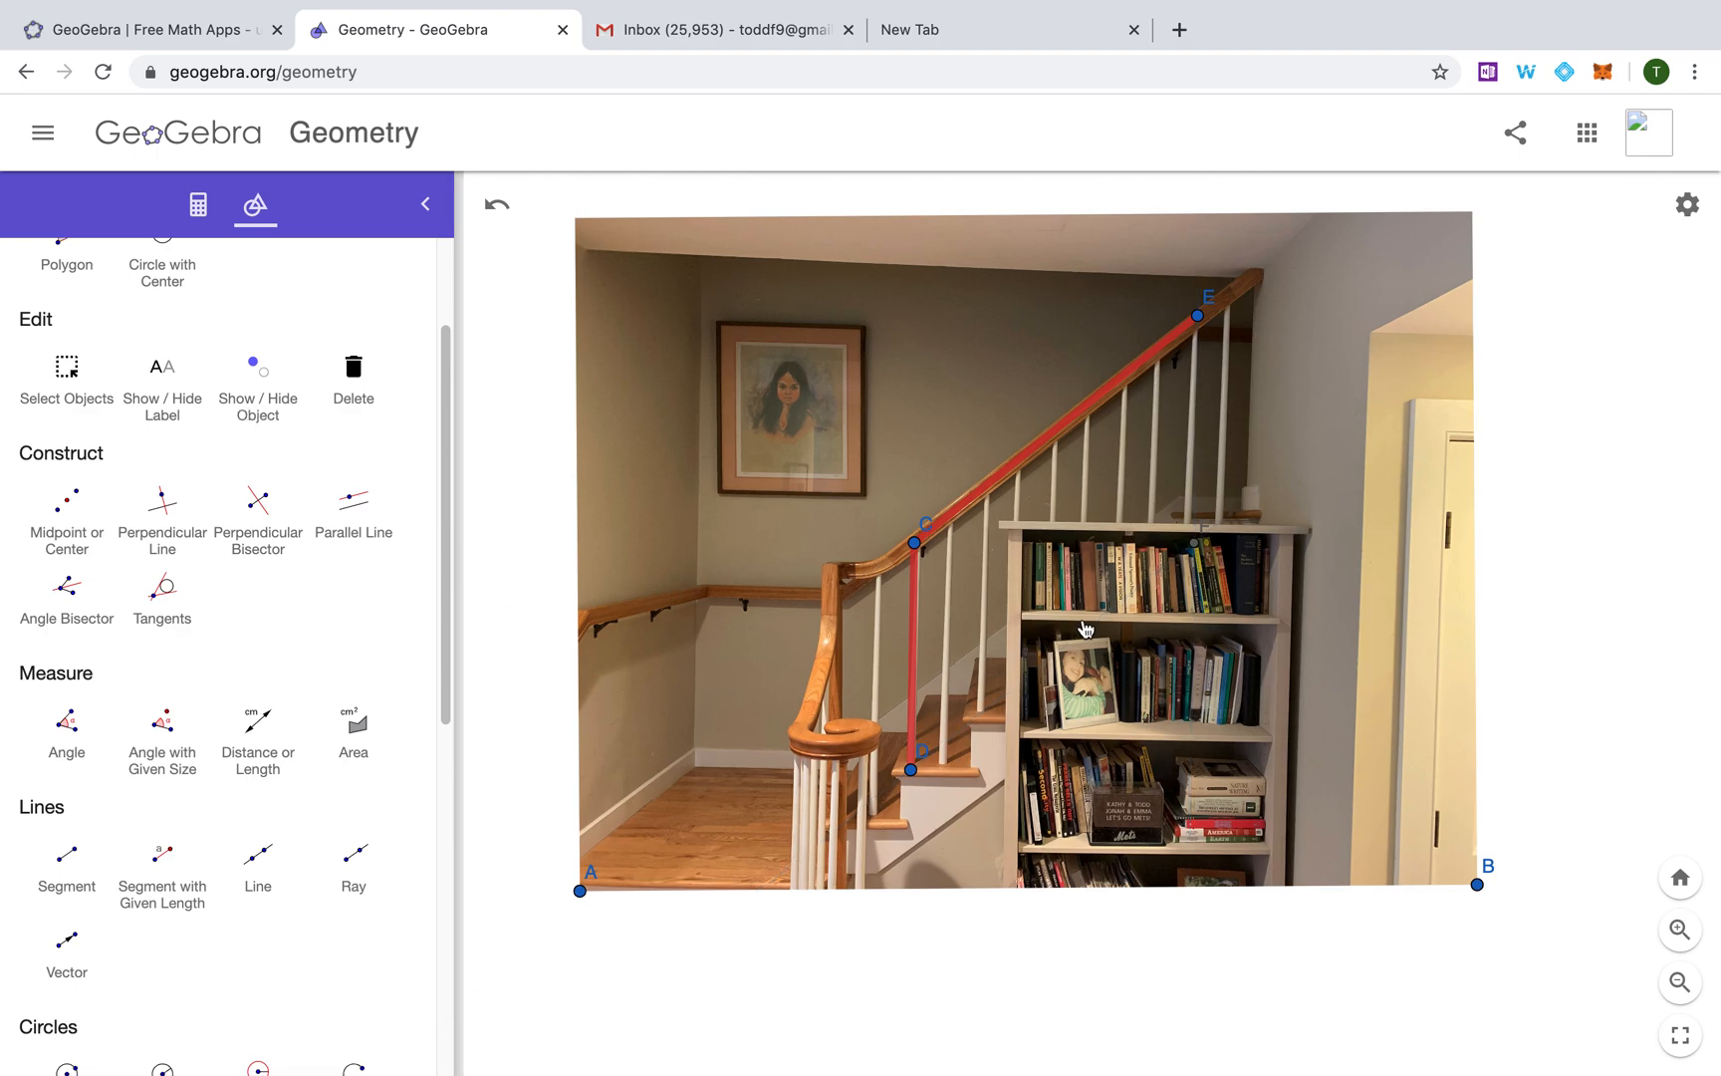
# Draw a segment from point D to the marked intersection point F on the bookshelf
pyautogui.scroll(2, 274, 488)
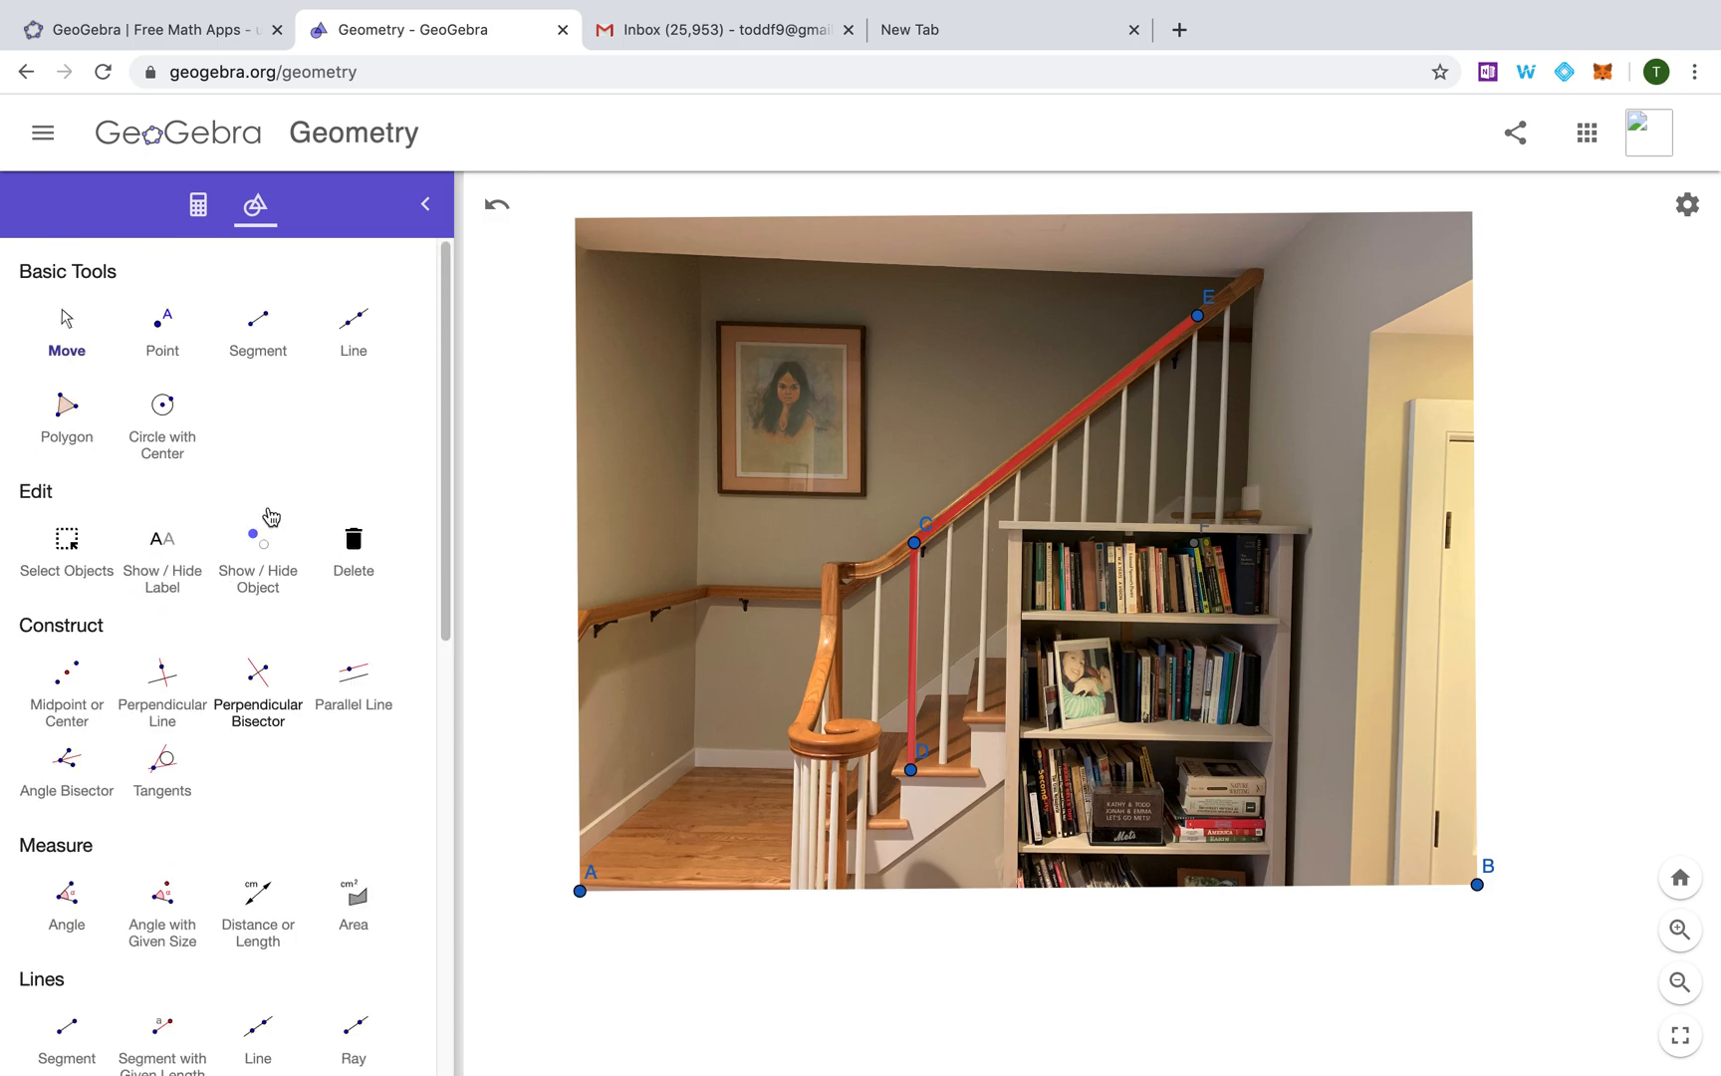
pyautogui.click(256, 331)
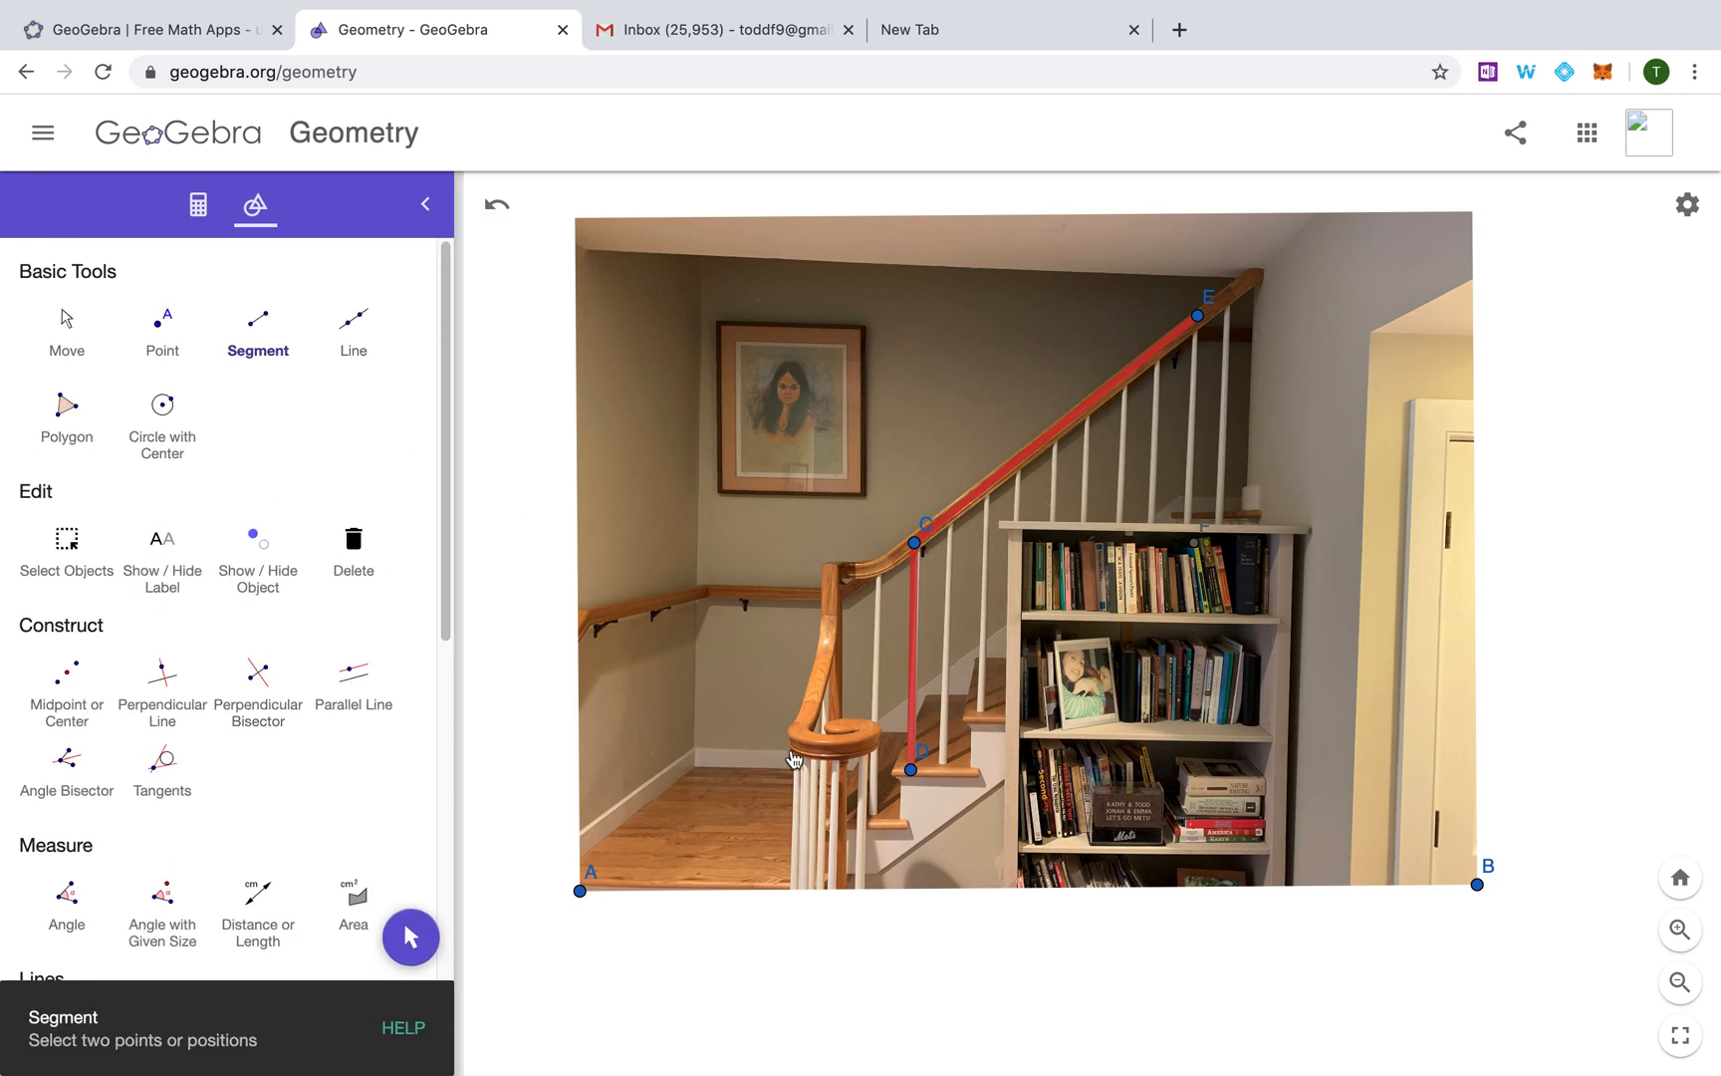
pyautogui.click(911, 770)
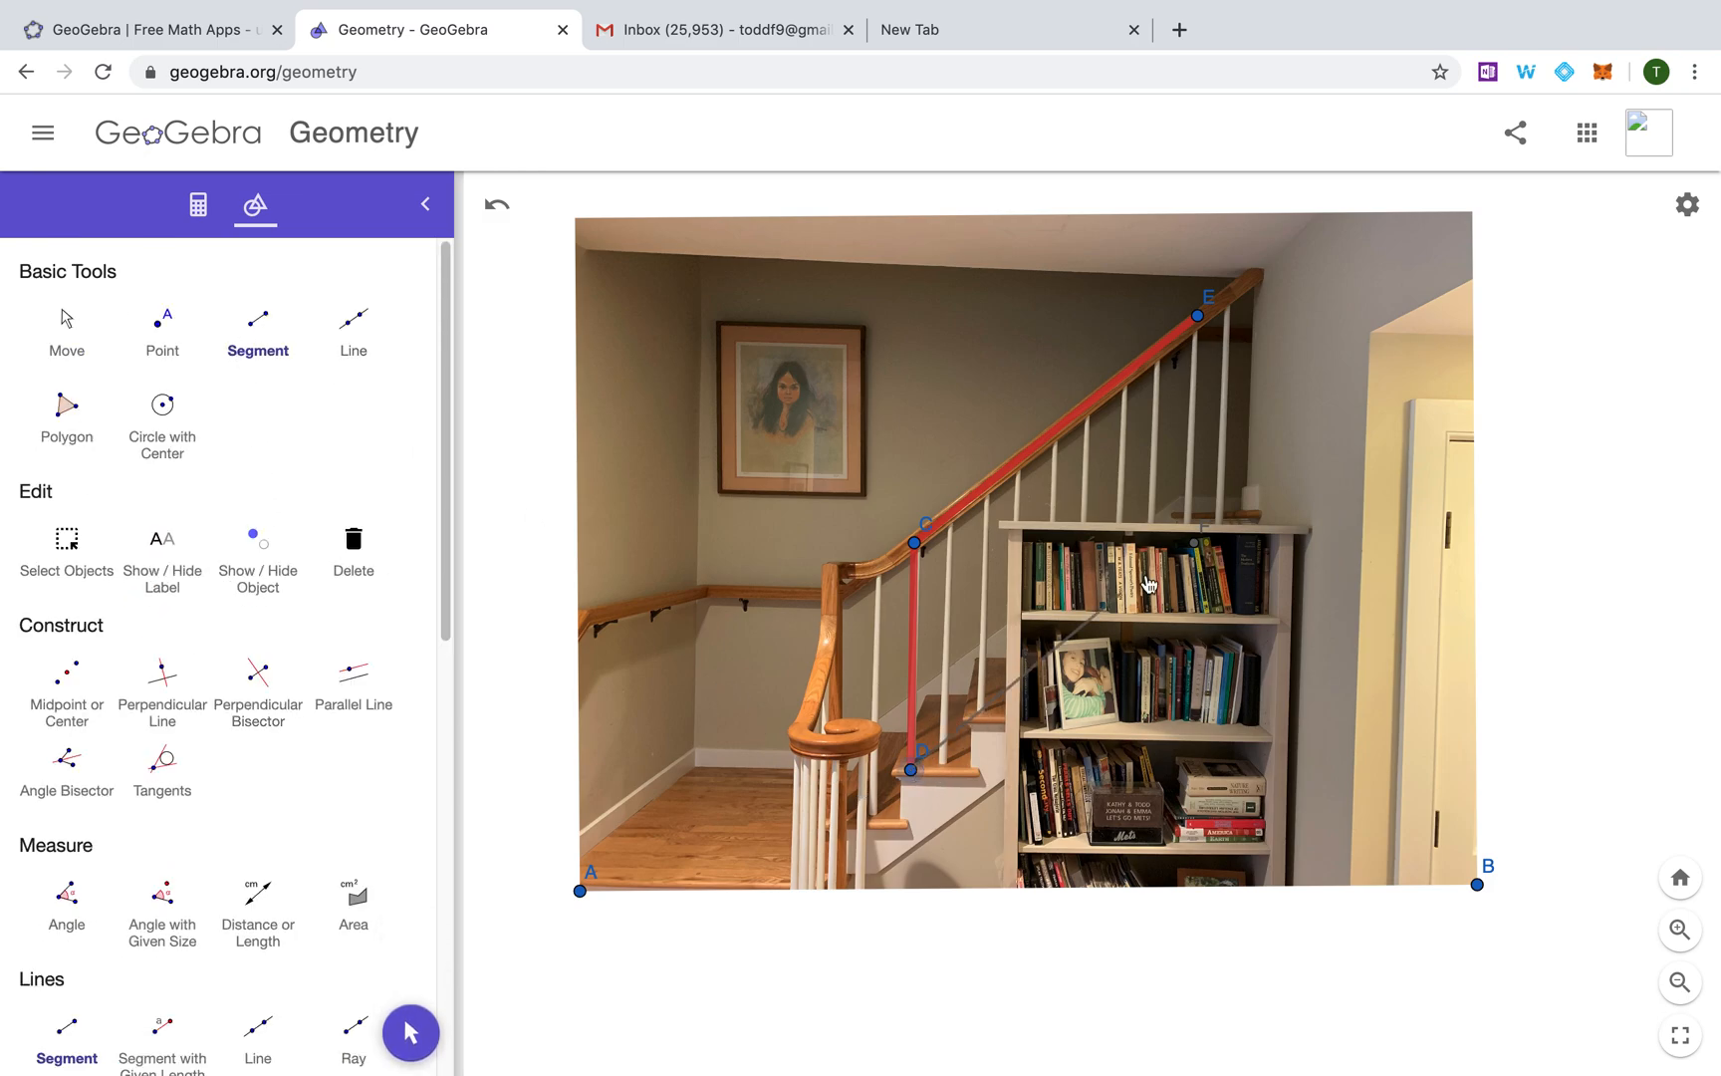
pyautogui.click(1195, 545)
pyautogui.click(408, 1029)
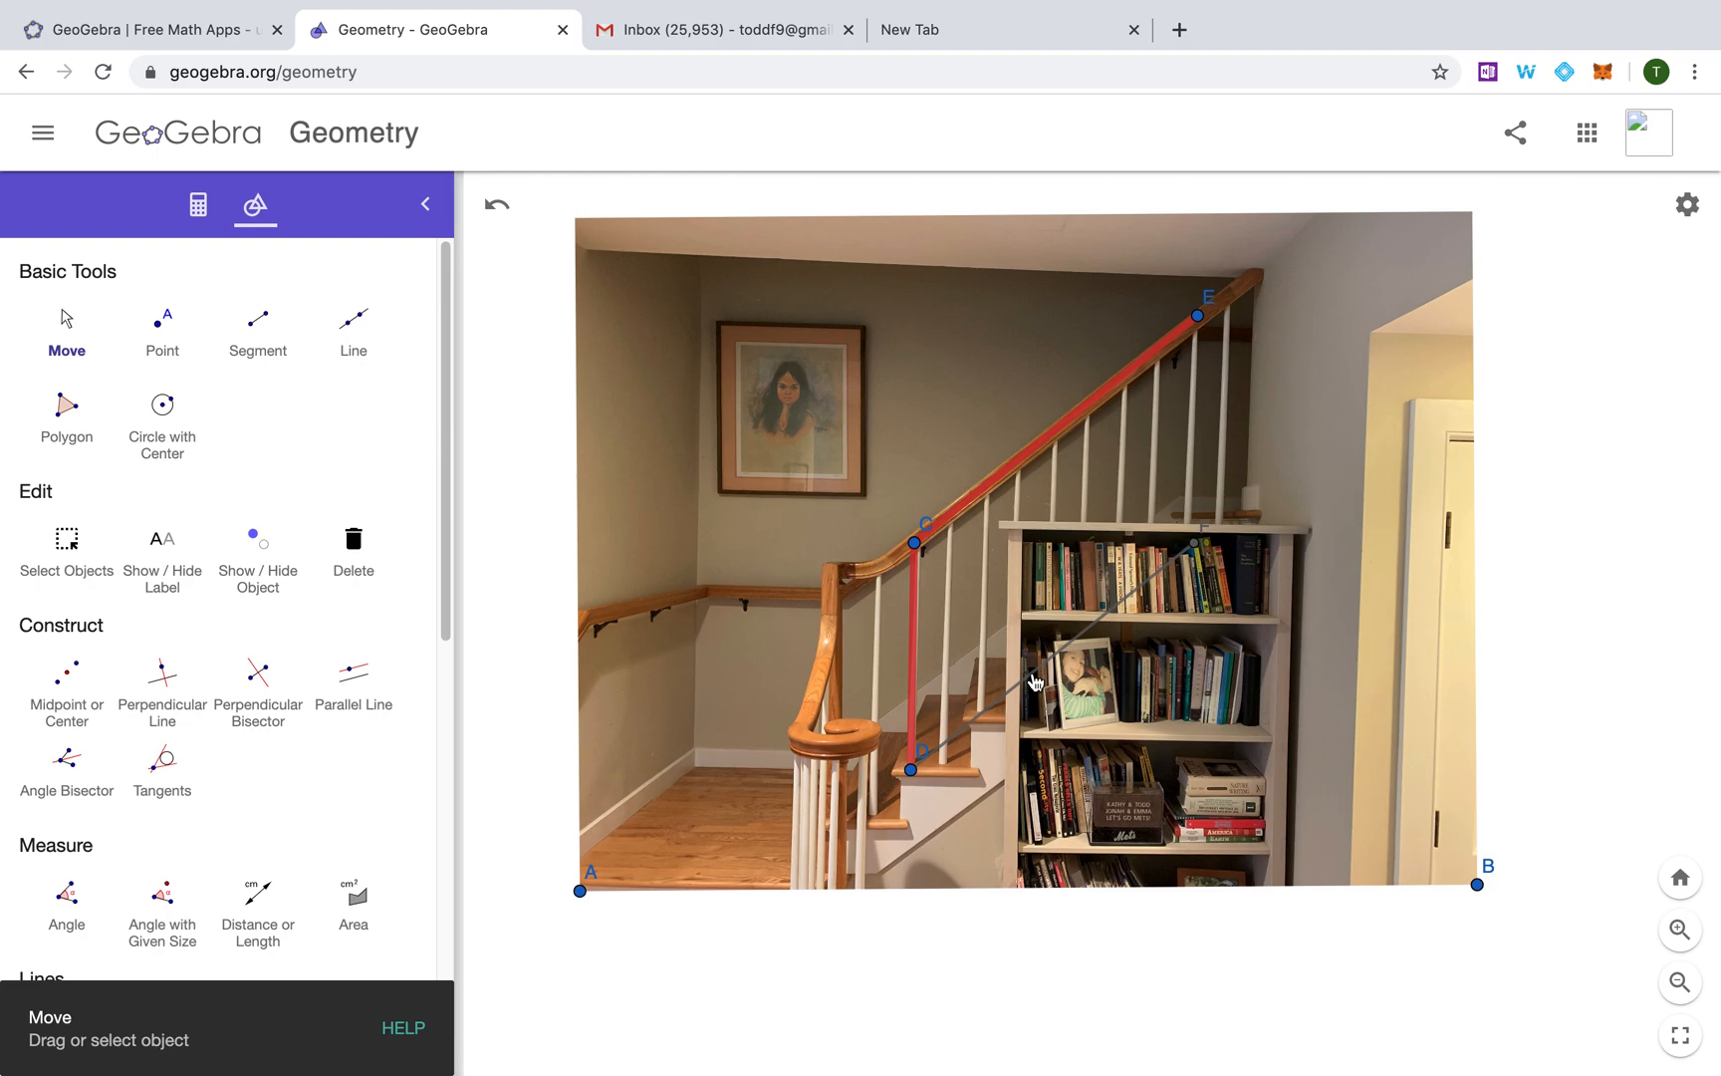
# Set the line thickness of segment DF to 13 and color it red
pyautogui.click(1036, 682)
pyautogui.click(1153, 511)
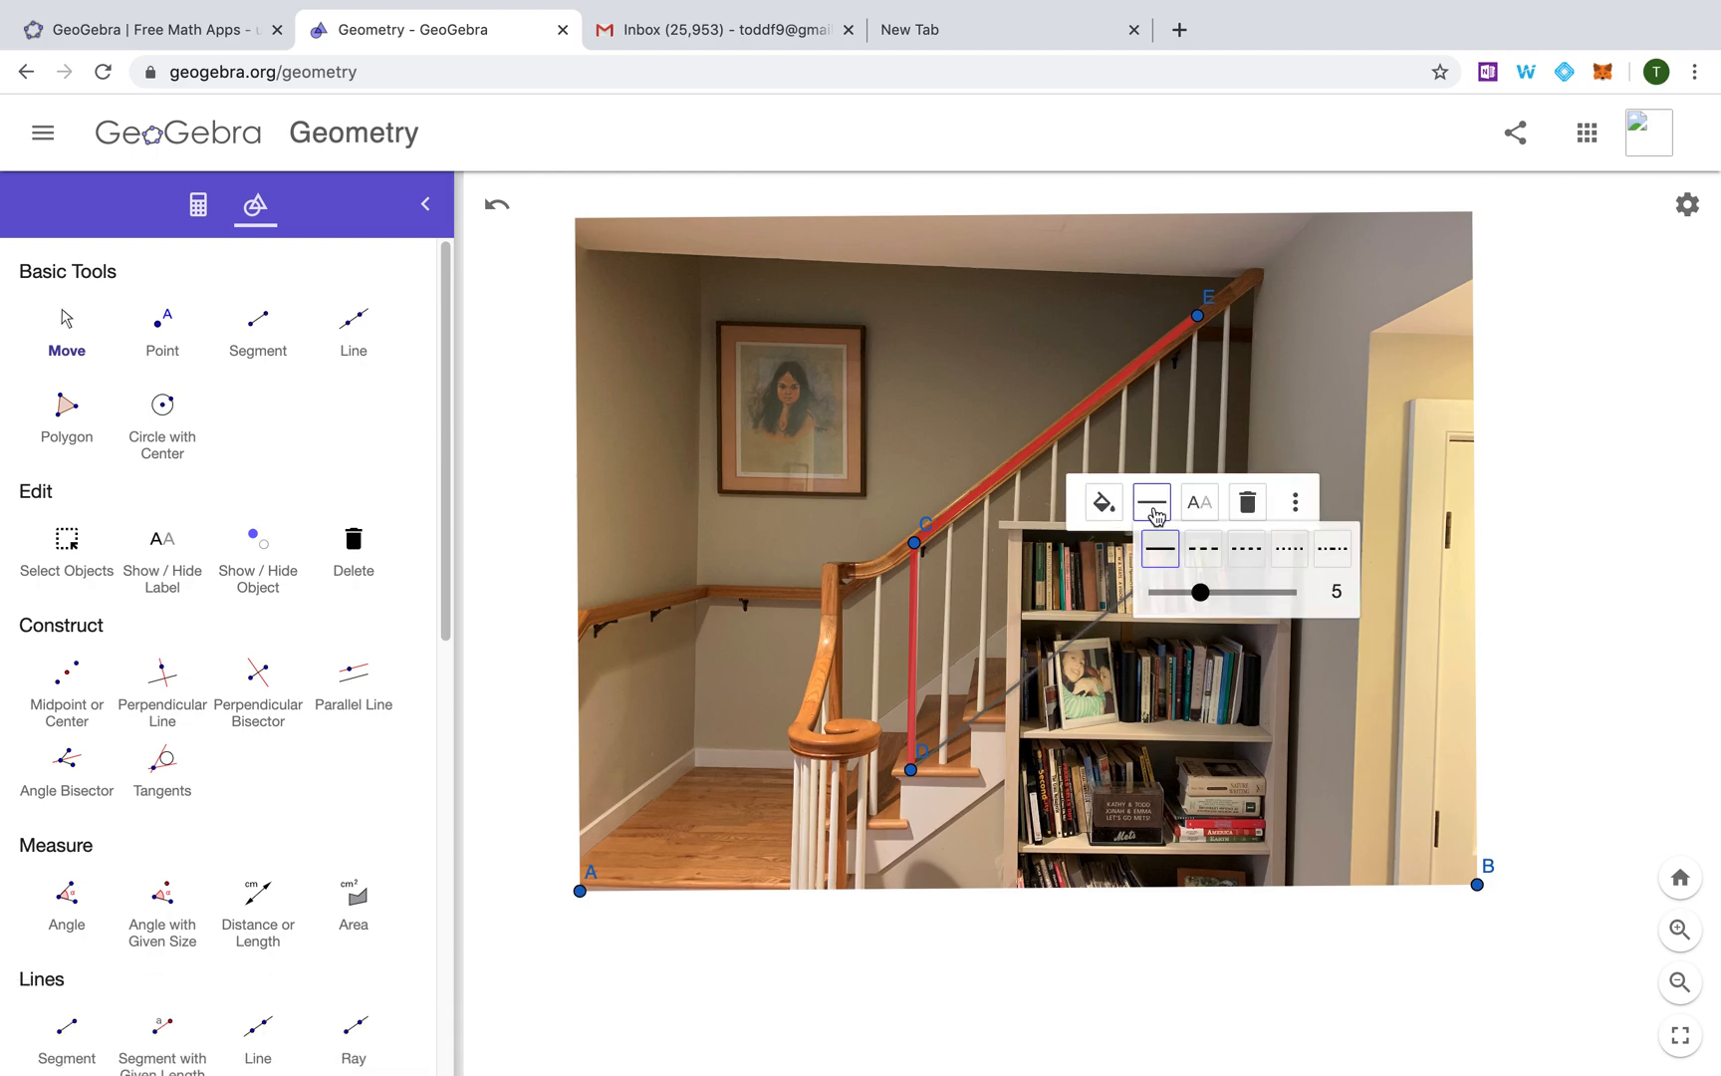
pyautogui.moveTo(1200, 592); pyautogui.dragTo(1295, 593)
pyautogui.click(1107, 506)
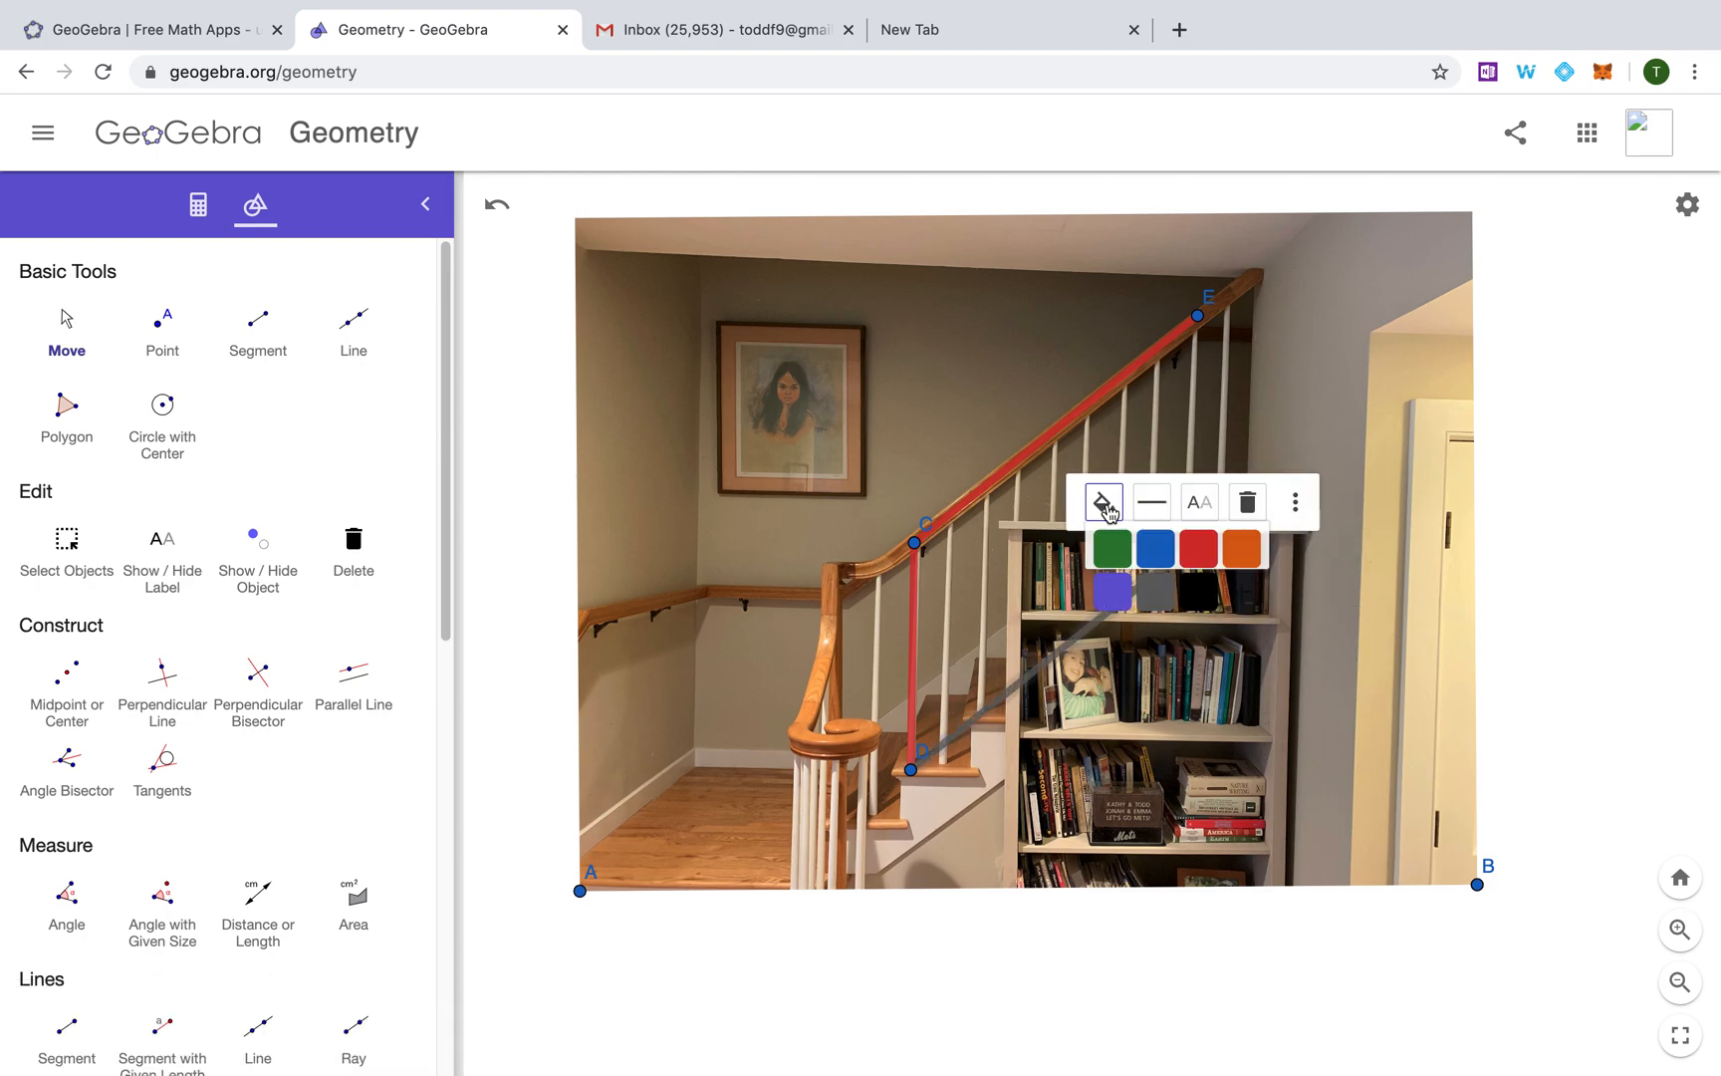
pyautogui.click(1198, 548)
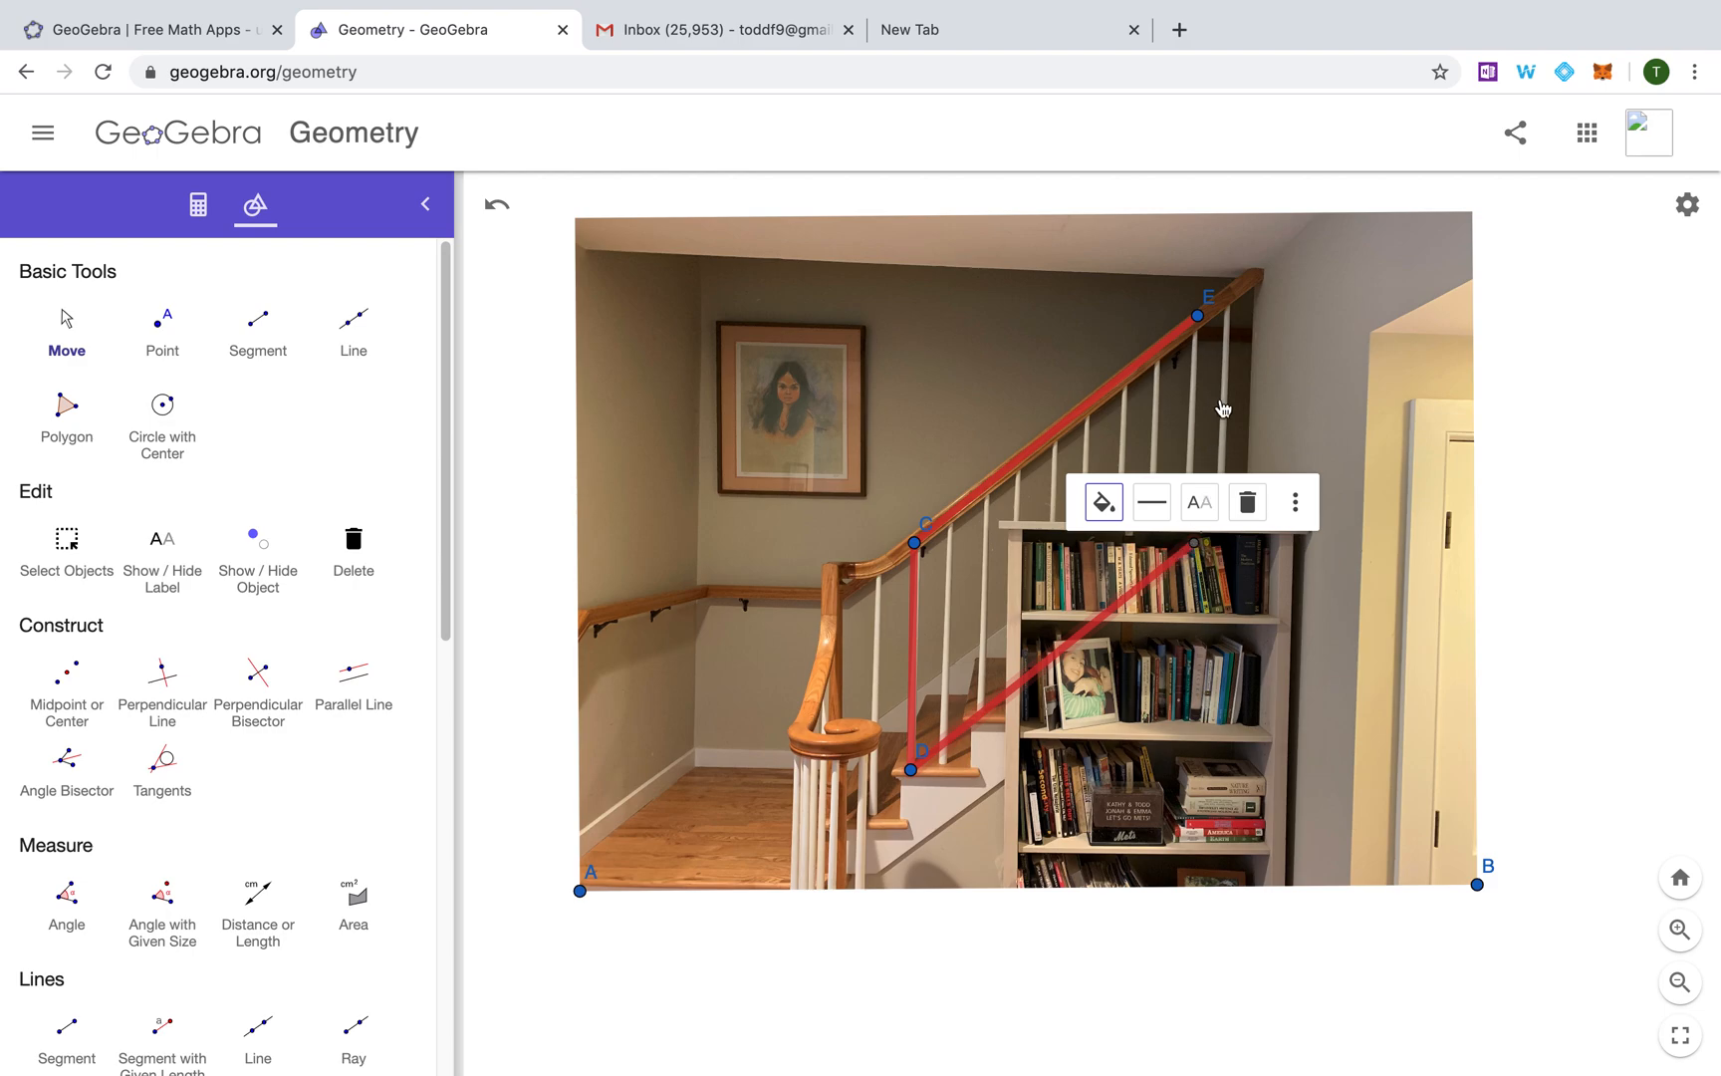
# Draw a segment between points E and F with line thickness 13 and color it red
pyautogui.click(257, 334)
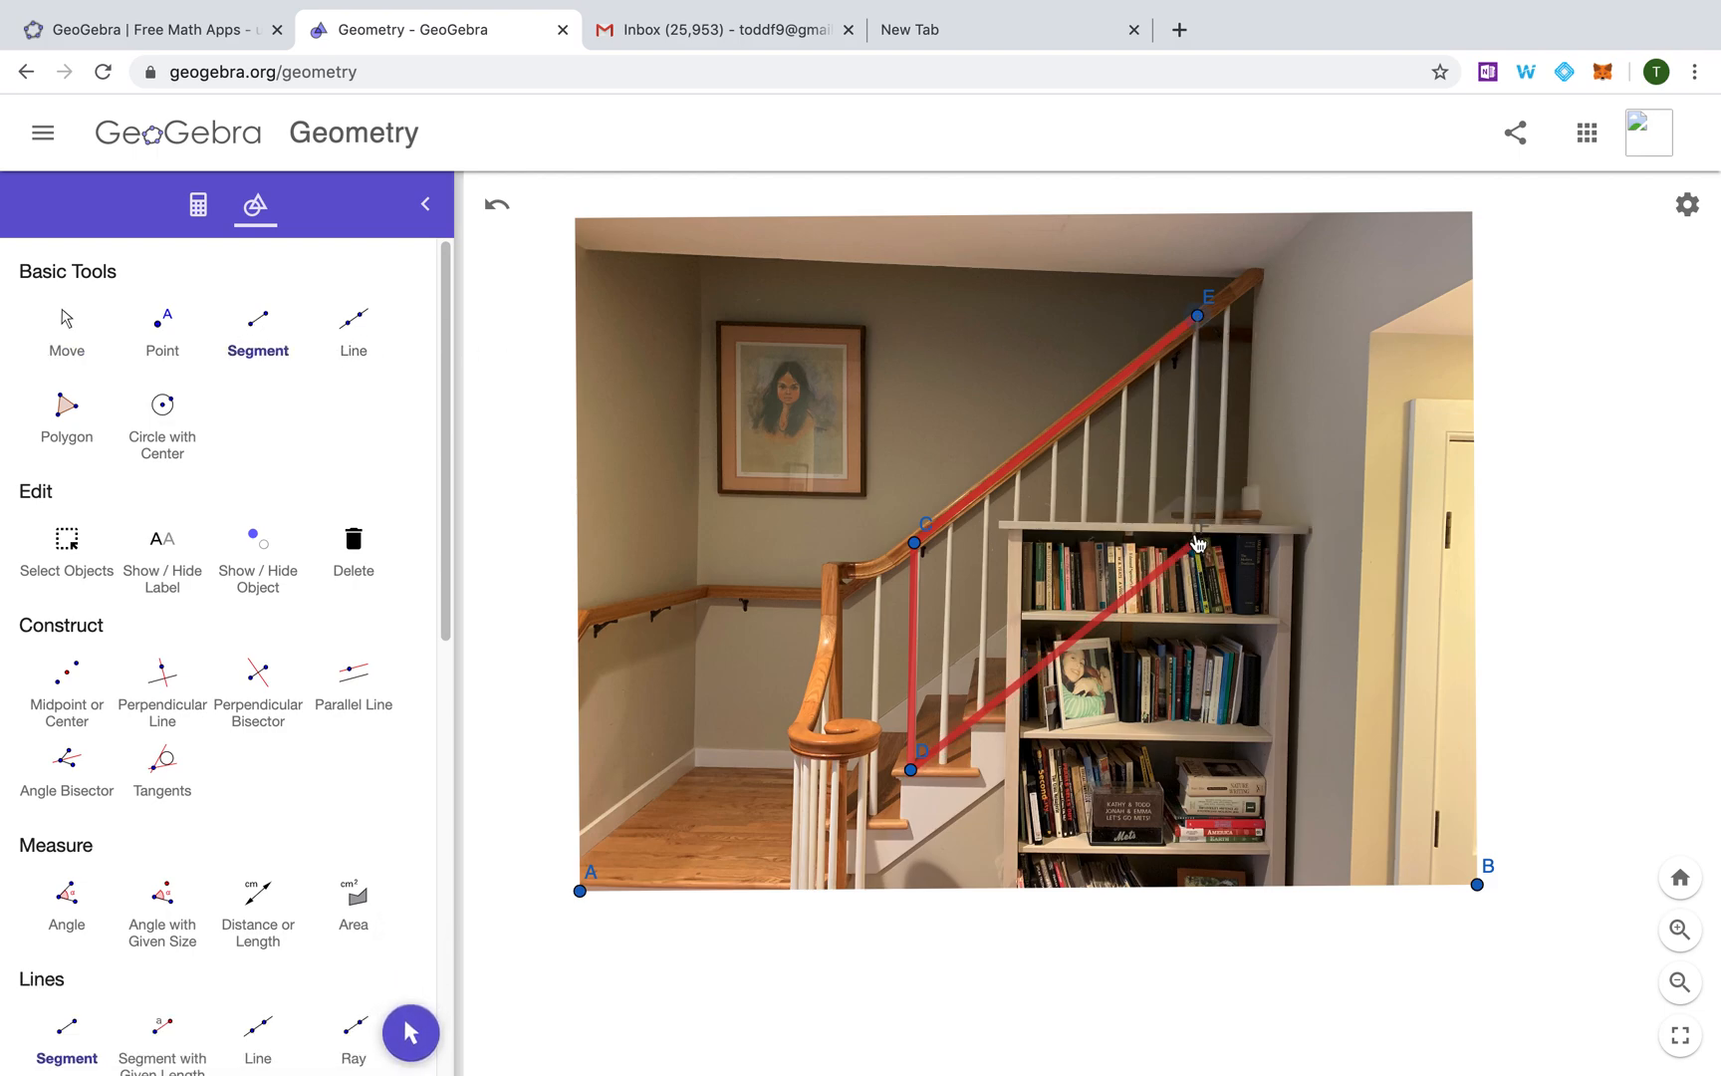
pyautogui.click(66, 325)
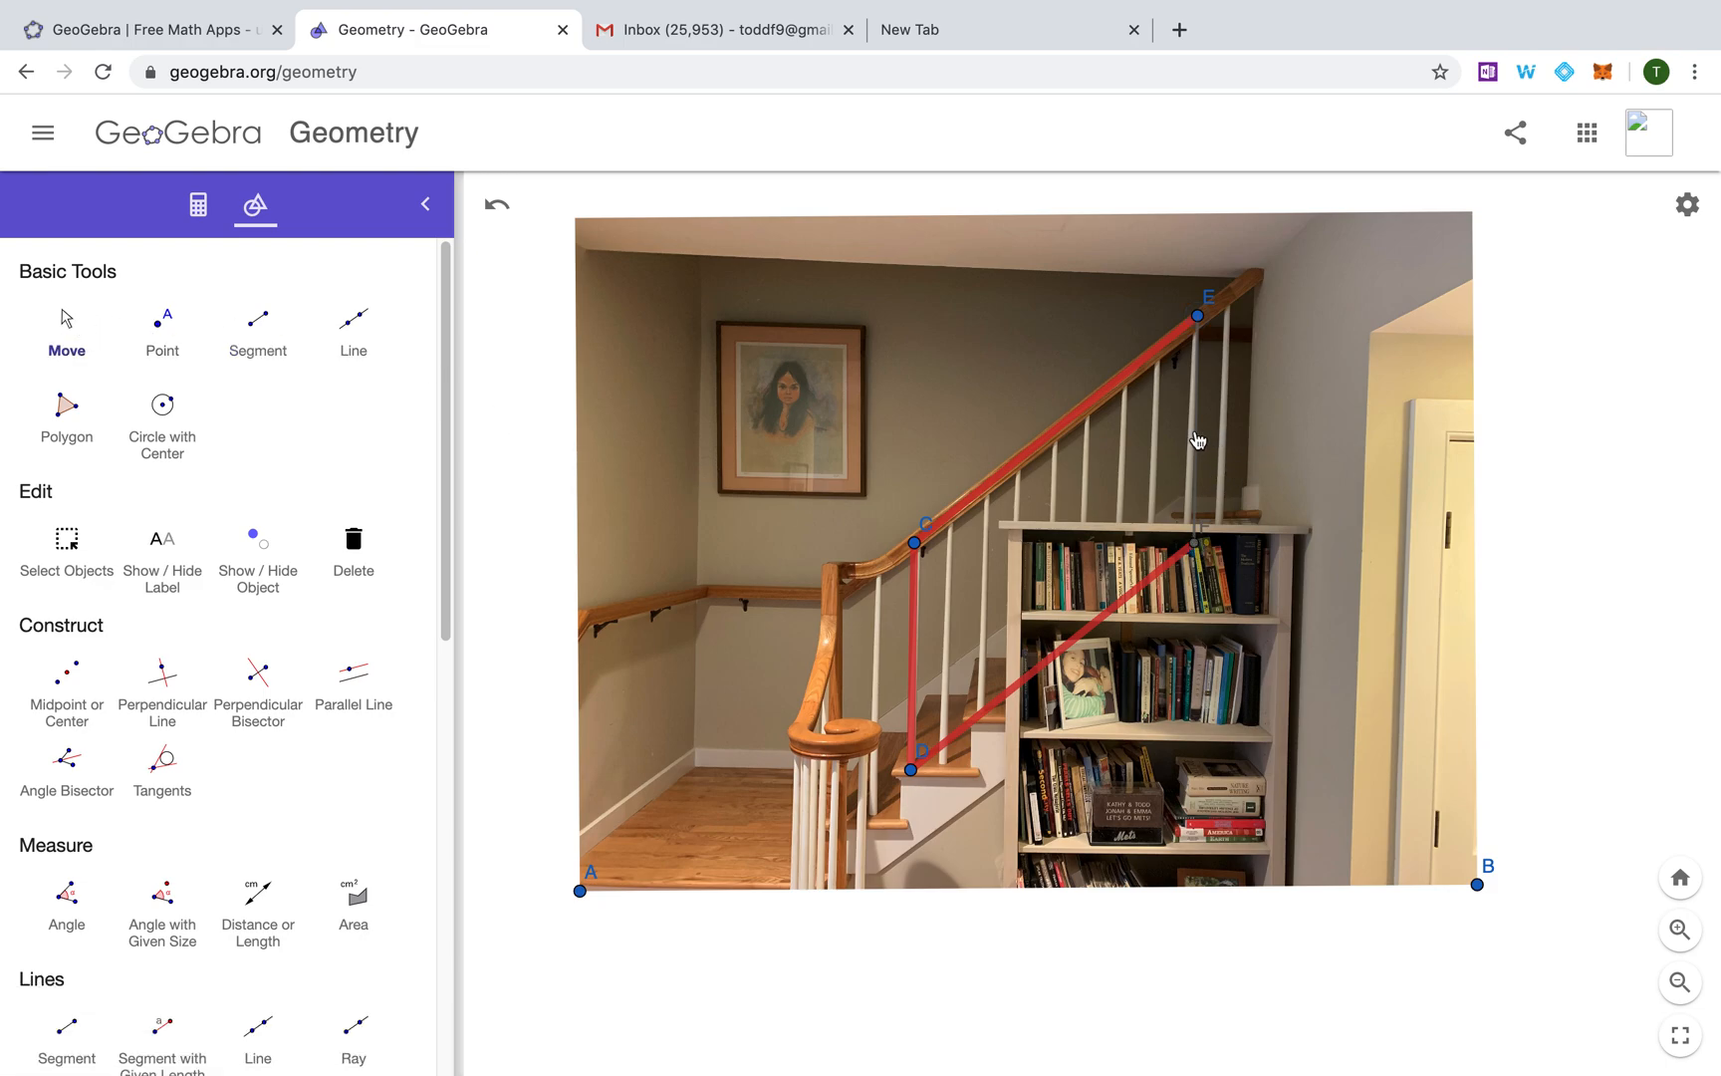
pyautogui.click(1199, 435)
pyautogui.click(1295, 275)
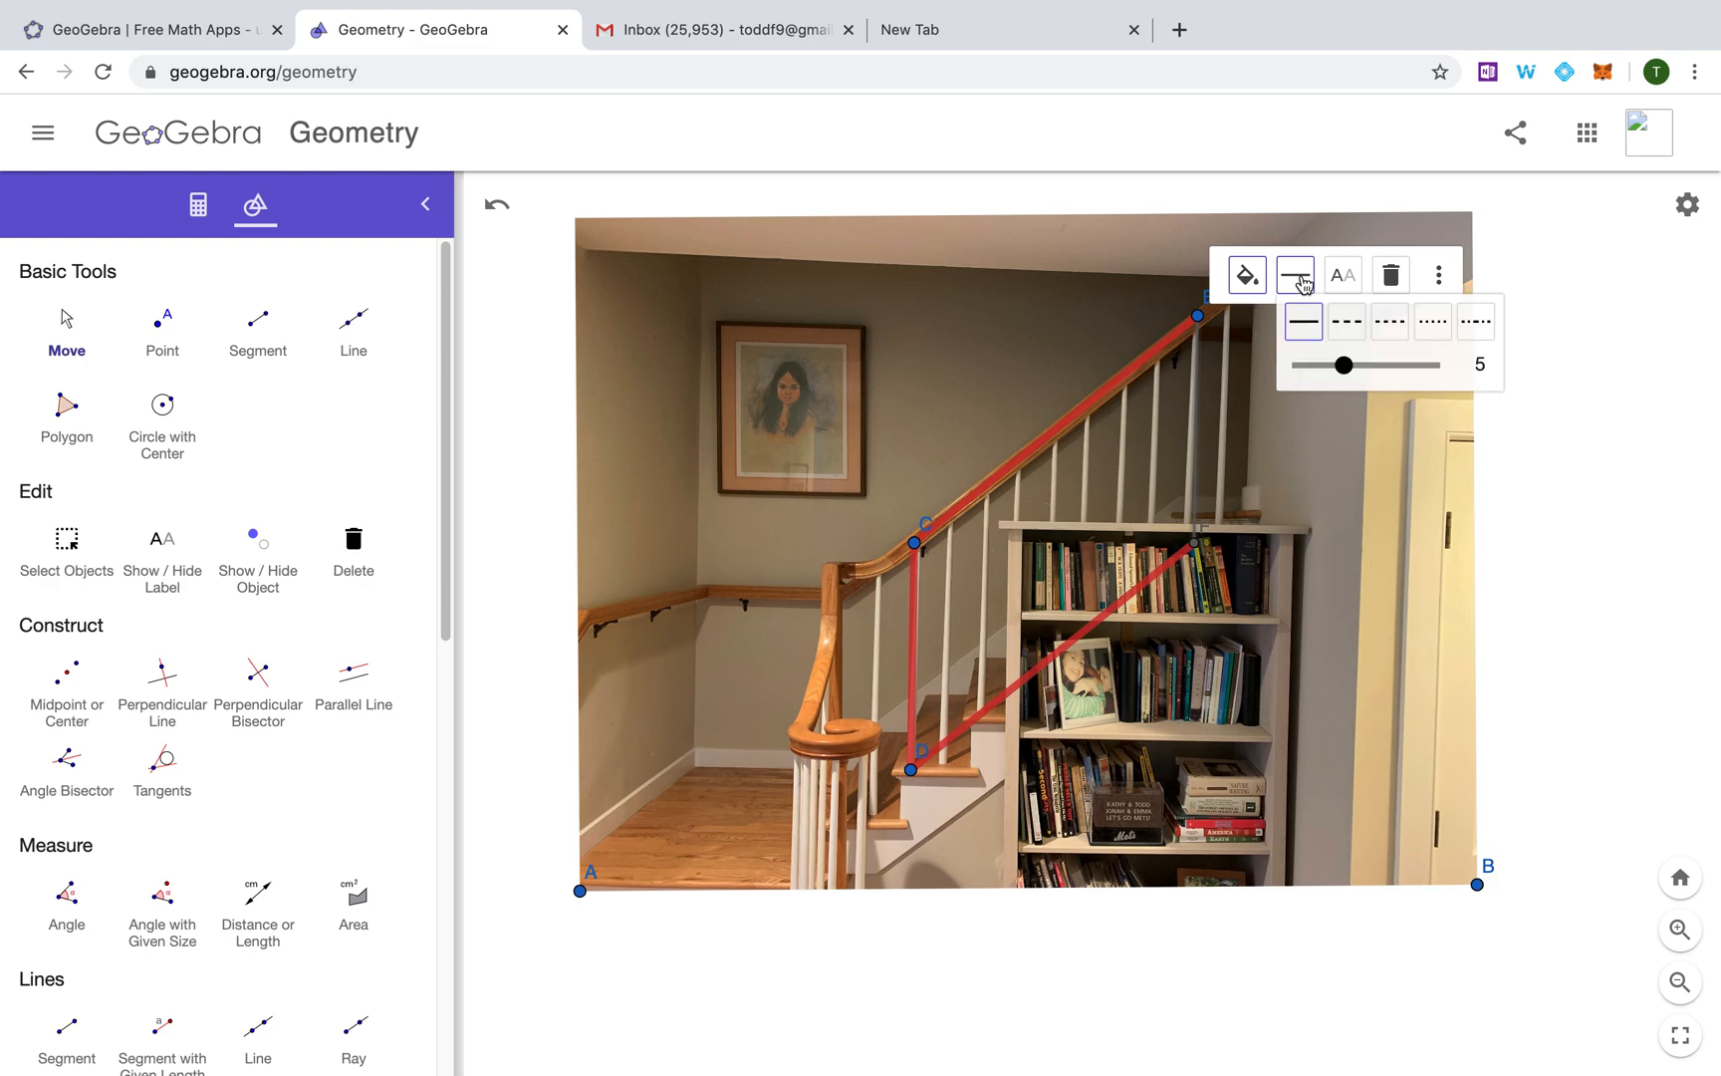
pyautogui.moveTo(1344, 364); pyautogui.dragTo(1509, 366)
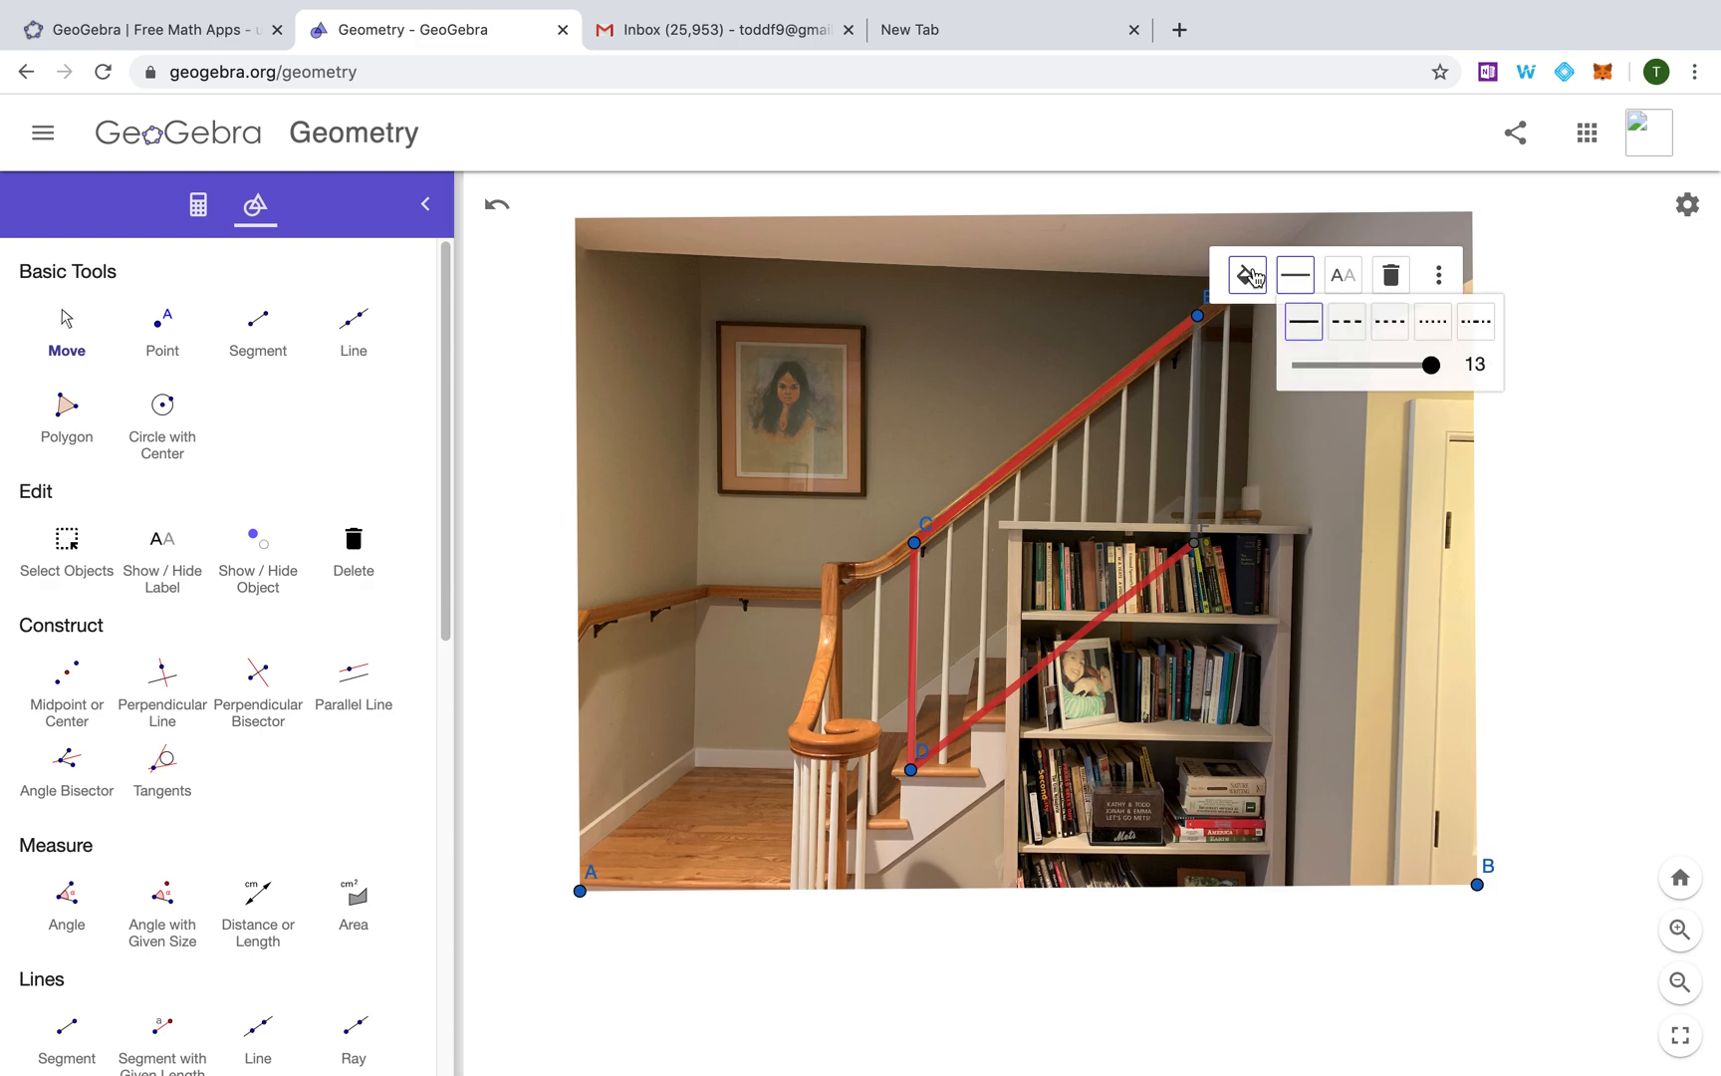
pyautogui.click(1247, 274)
pyautogui.click(1351, 326)
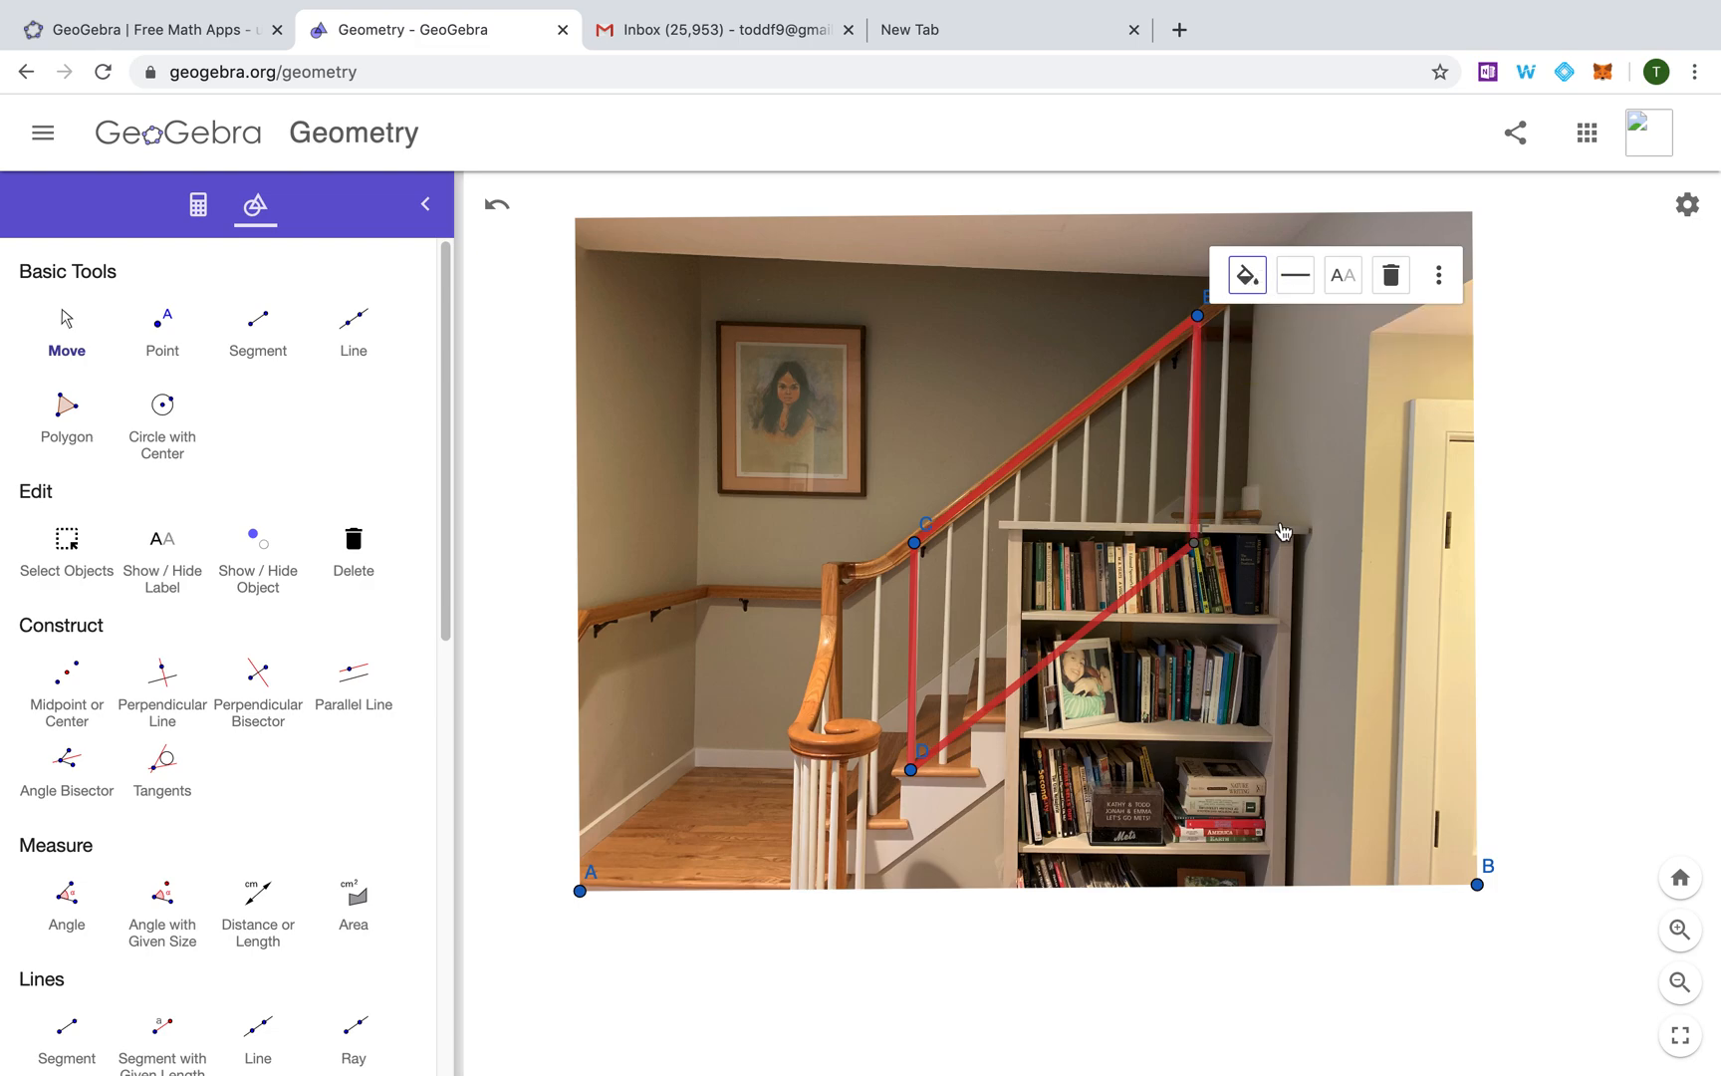
# Color the intersection point F blue to match the other vertices
pyautogui.click(1196, 546)
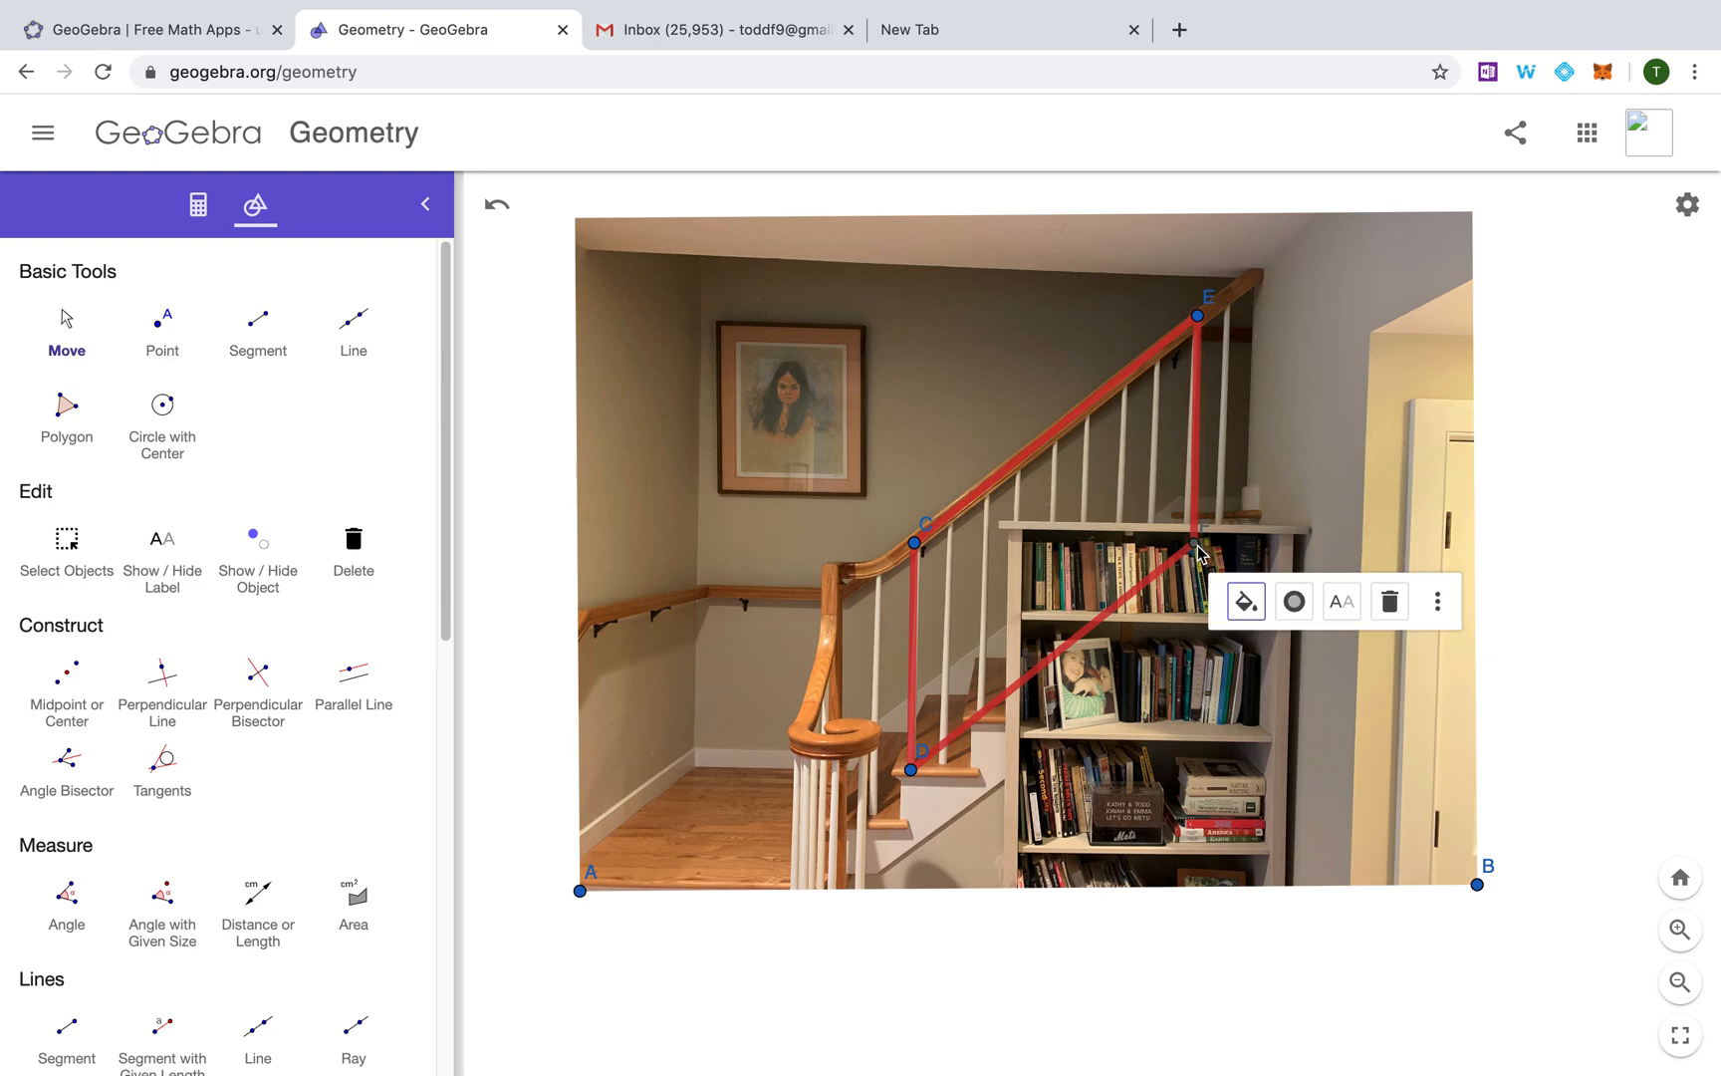
pyautogui.click(1245, 602)
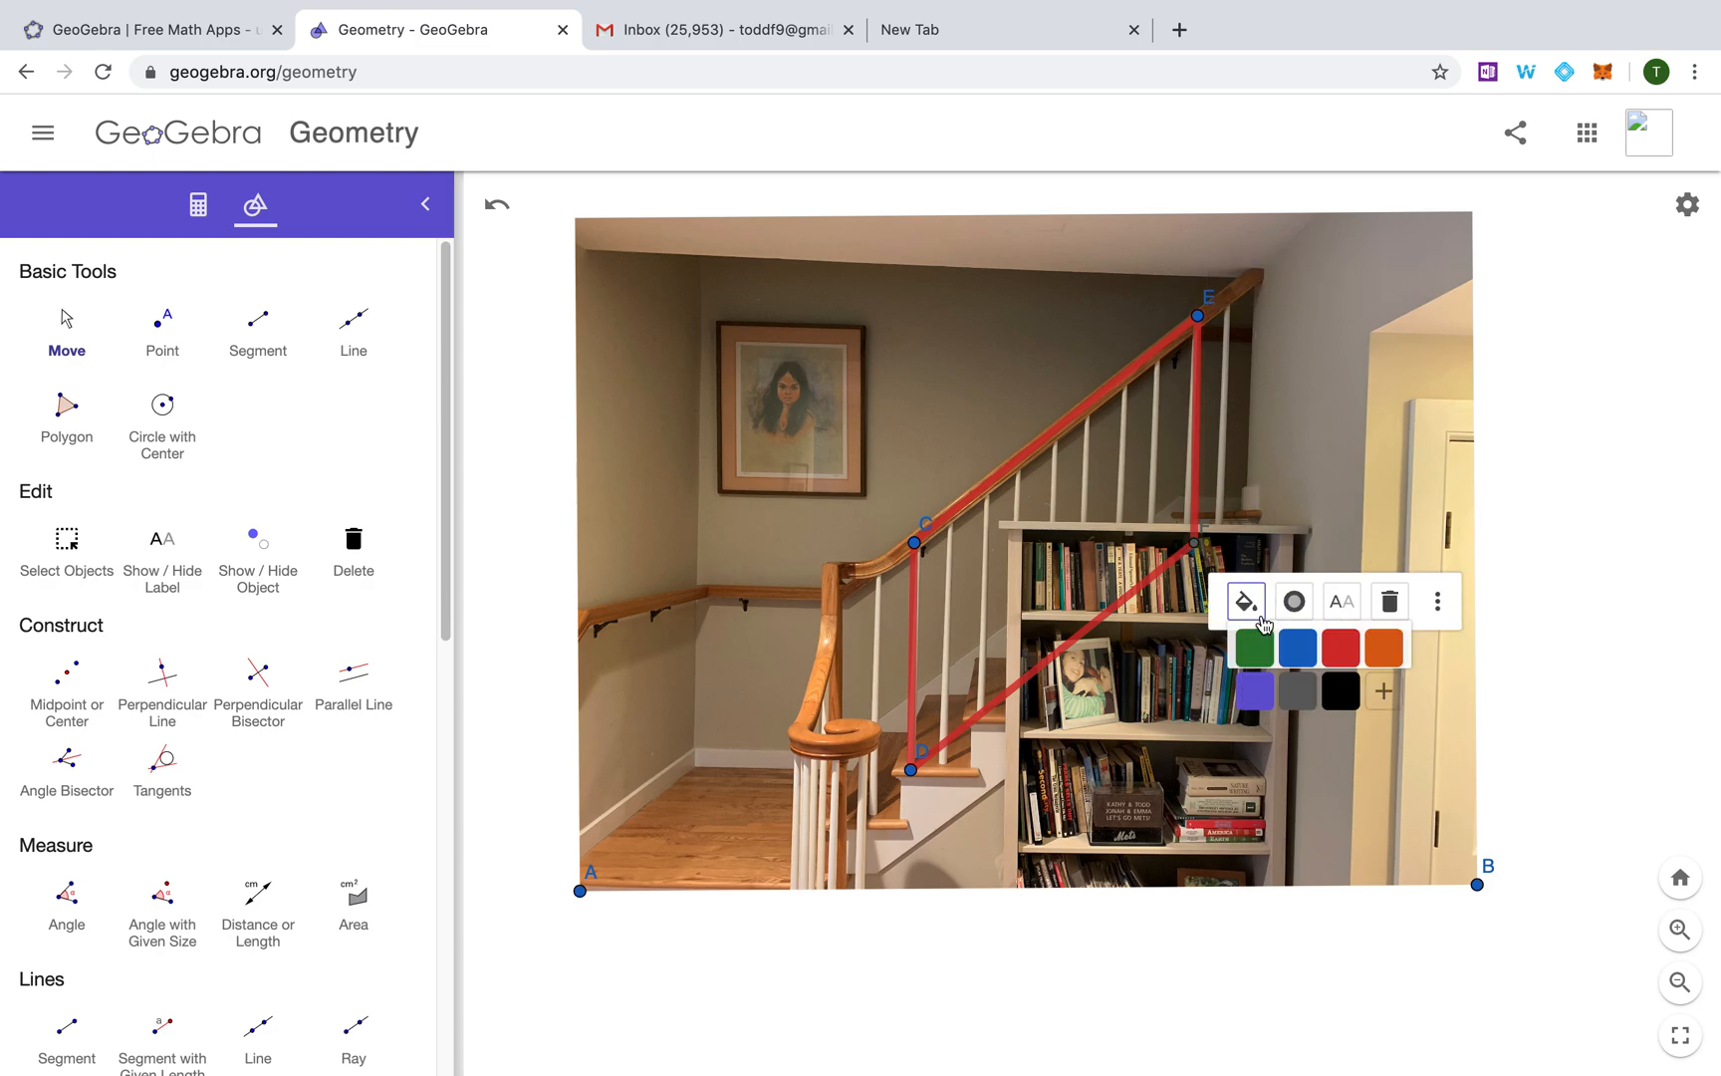
pyautogui.click(1292, 645)
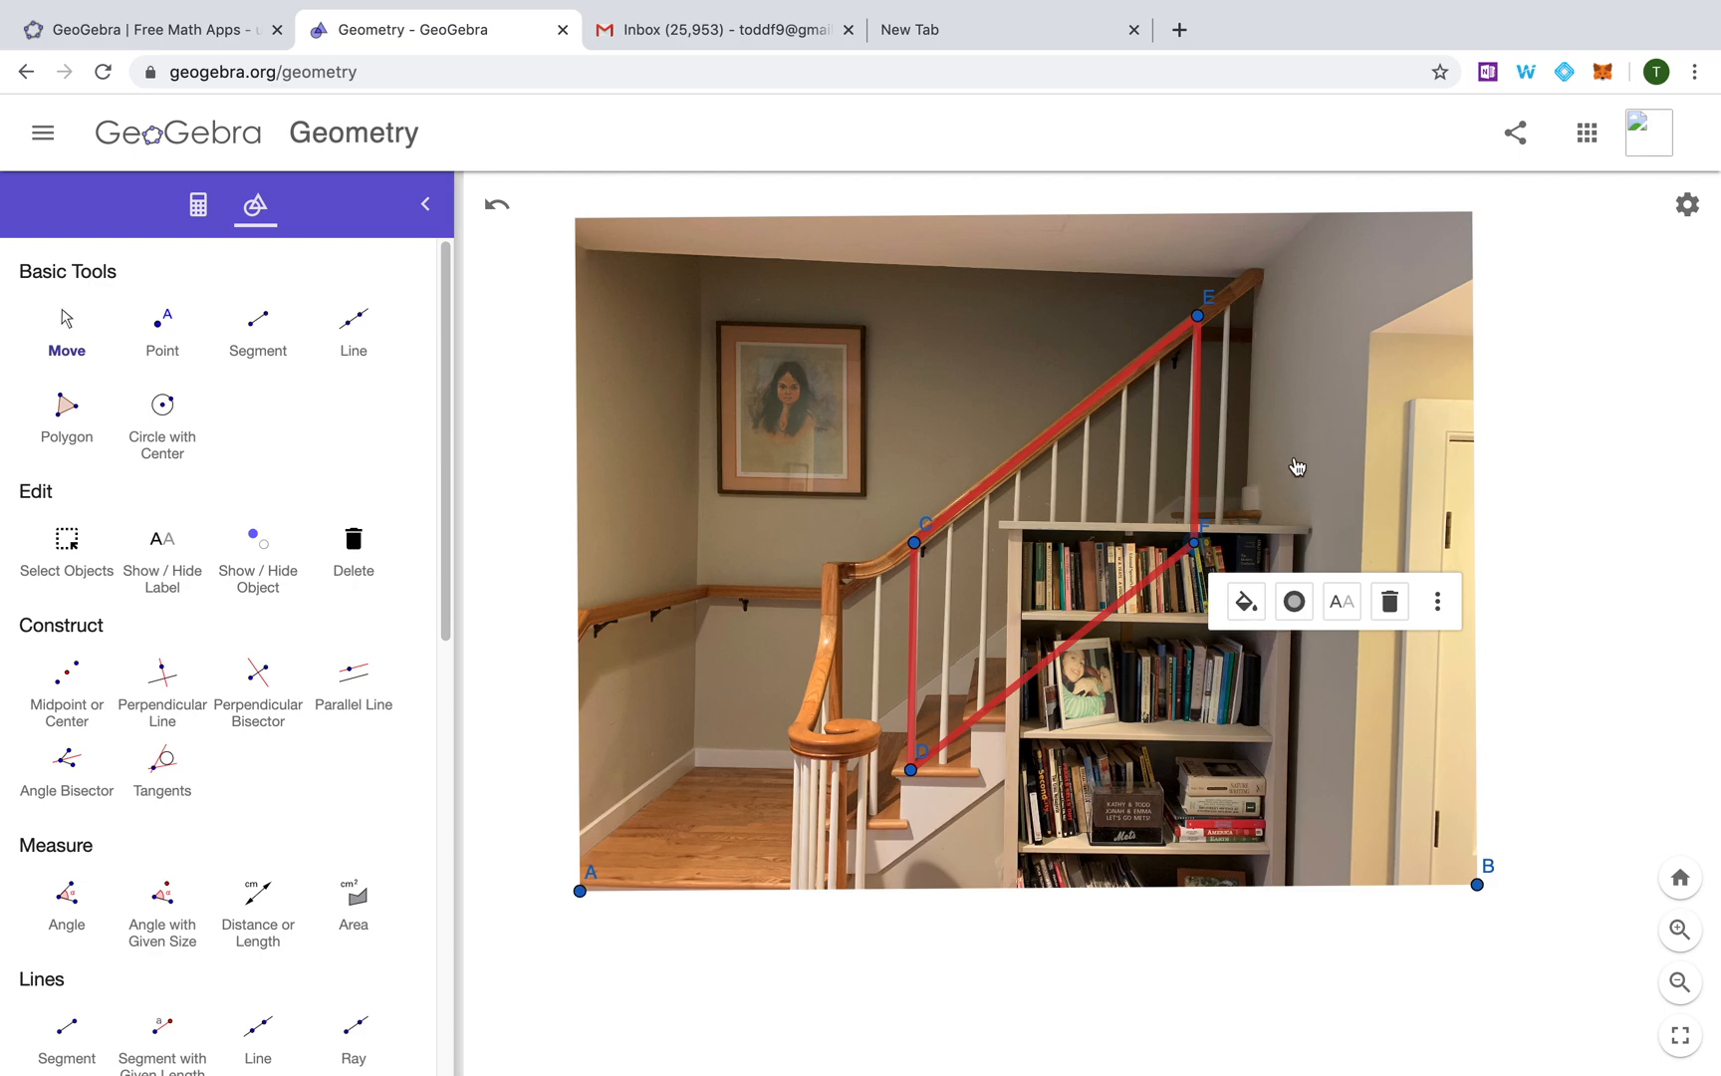
pyautogui.click(1537, 480)
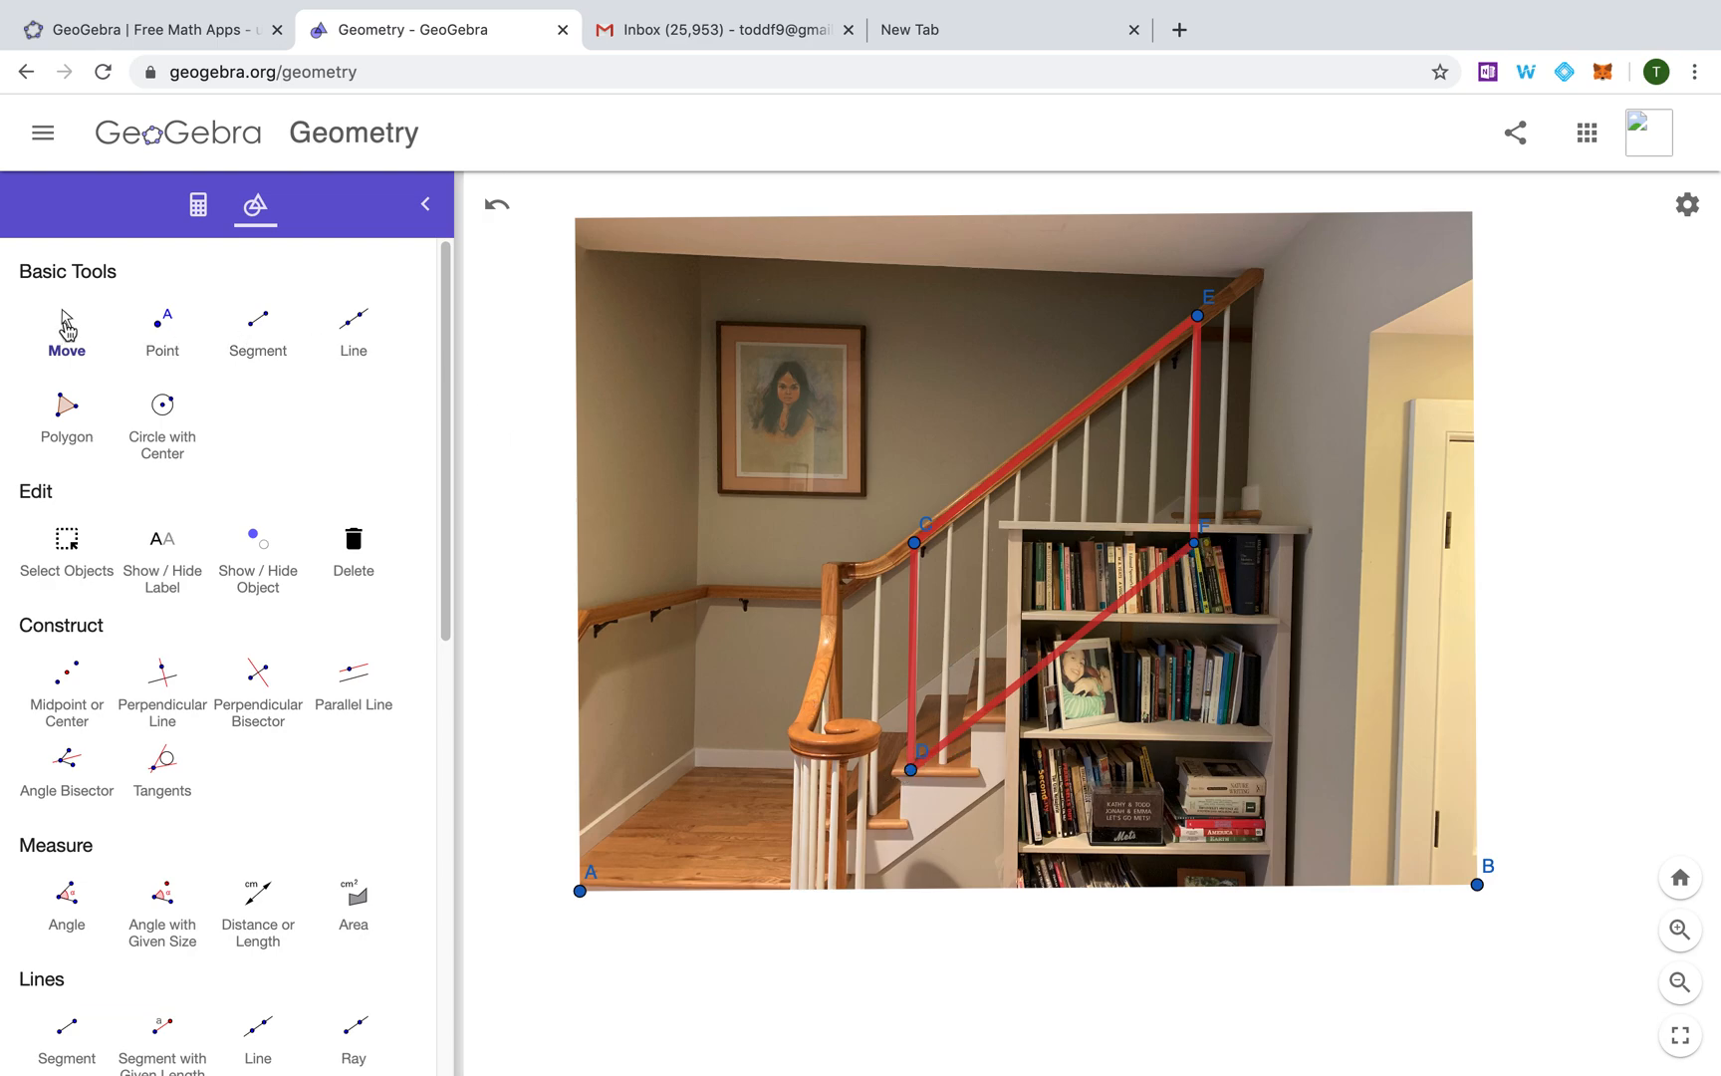
# Add a length measurement to segment DF with the Distance or Length tool
pyautogui.click(67, 326)
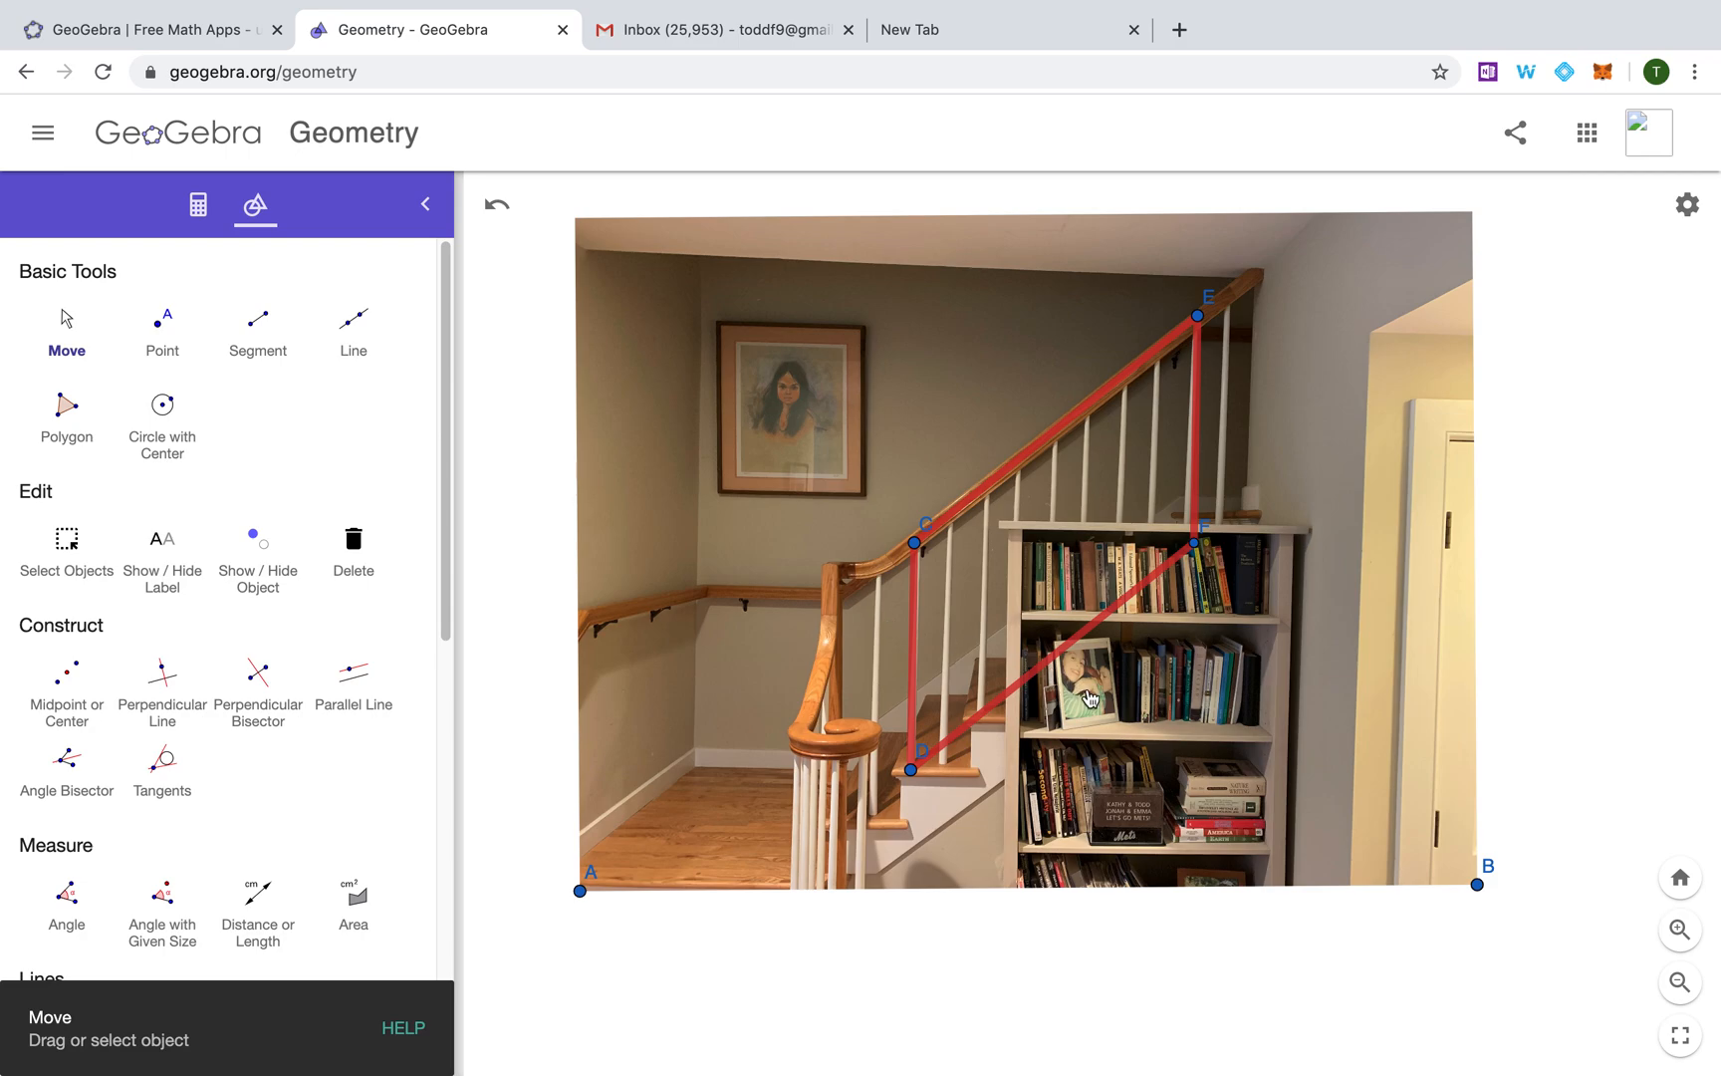
pyautogui.click(1035, 679)
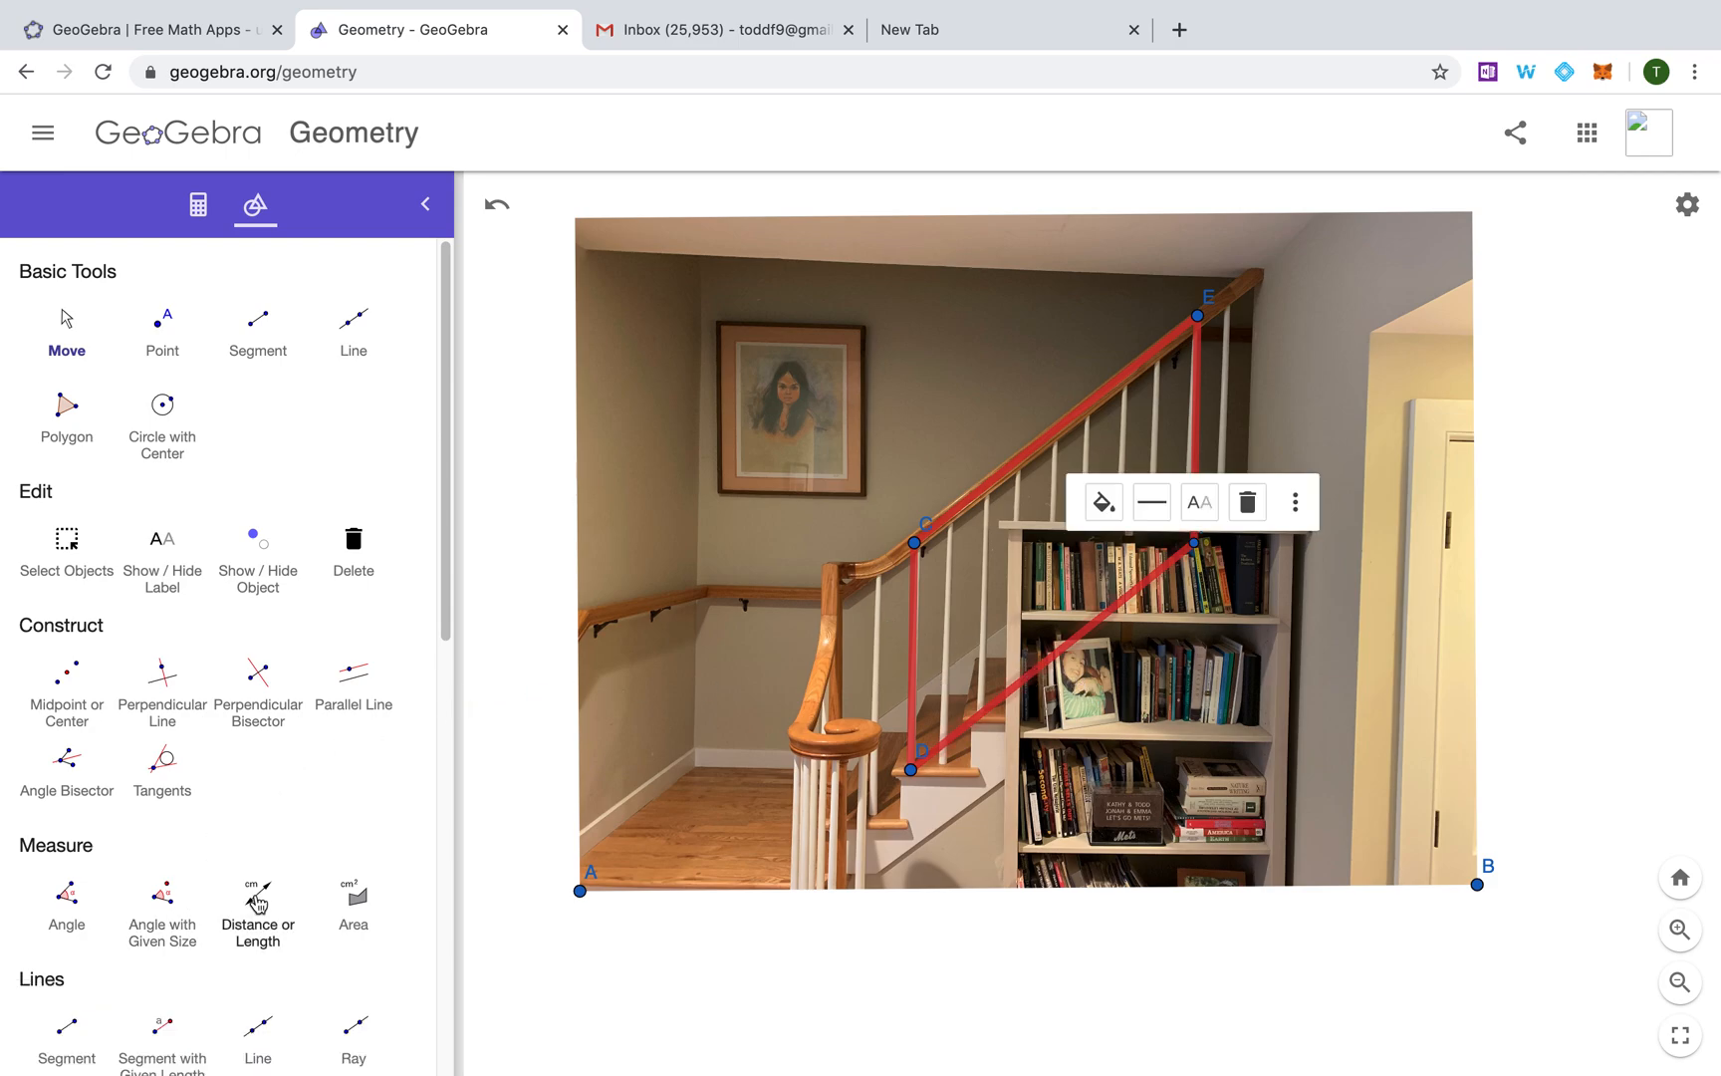
pyautogui.click(257, 901)
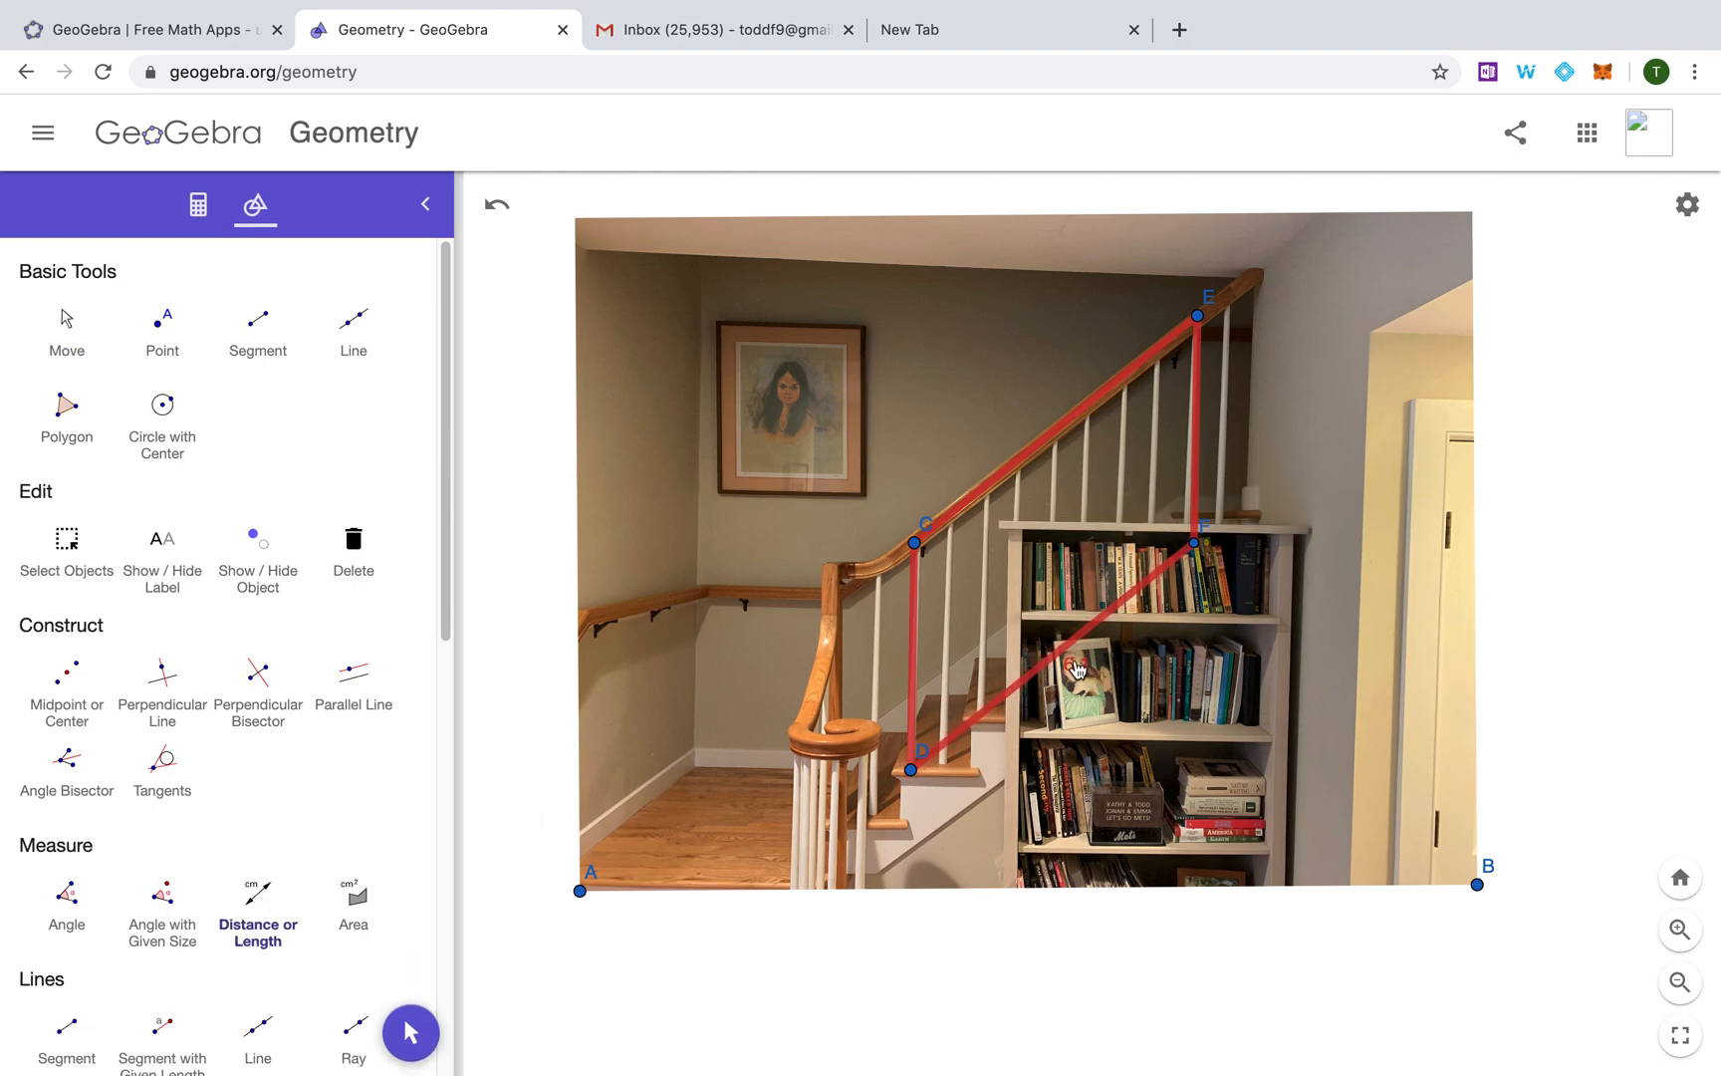
pyautogui.press('Escape')
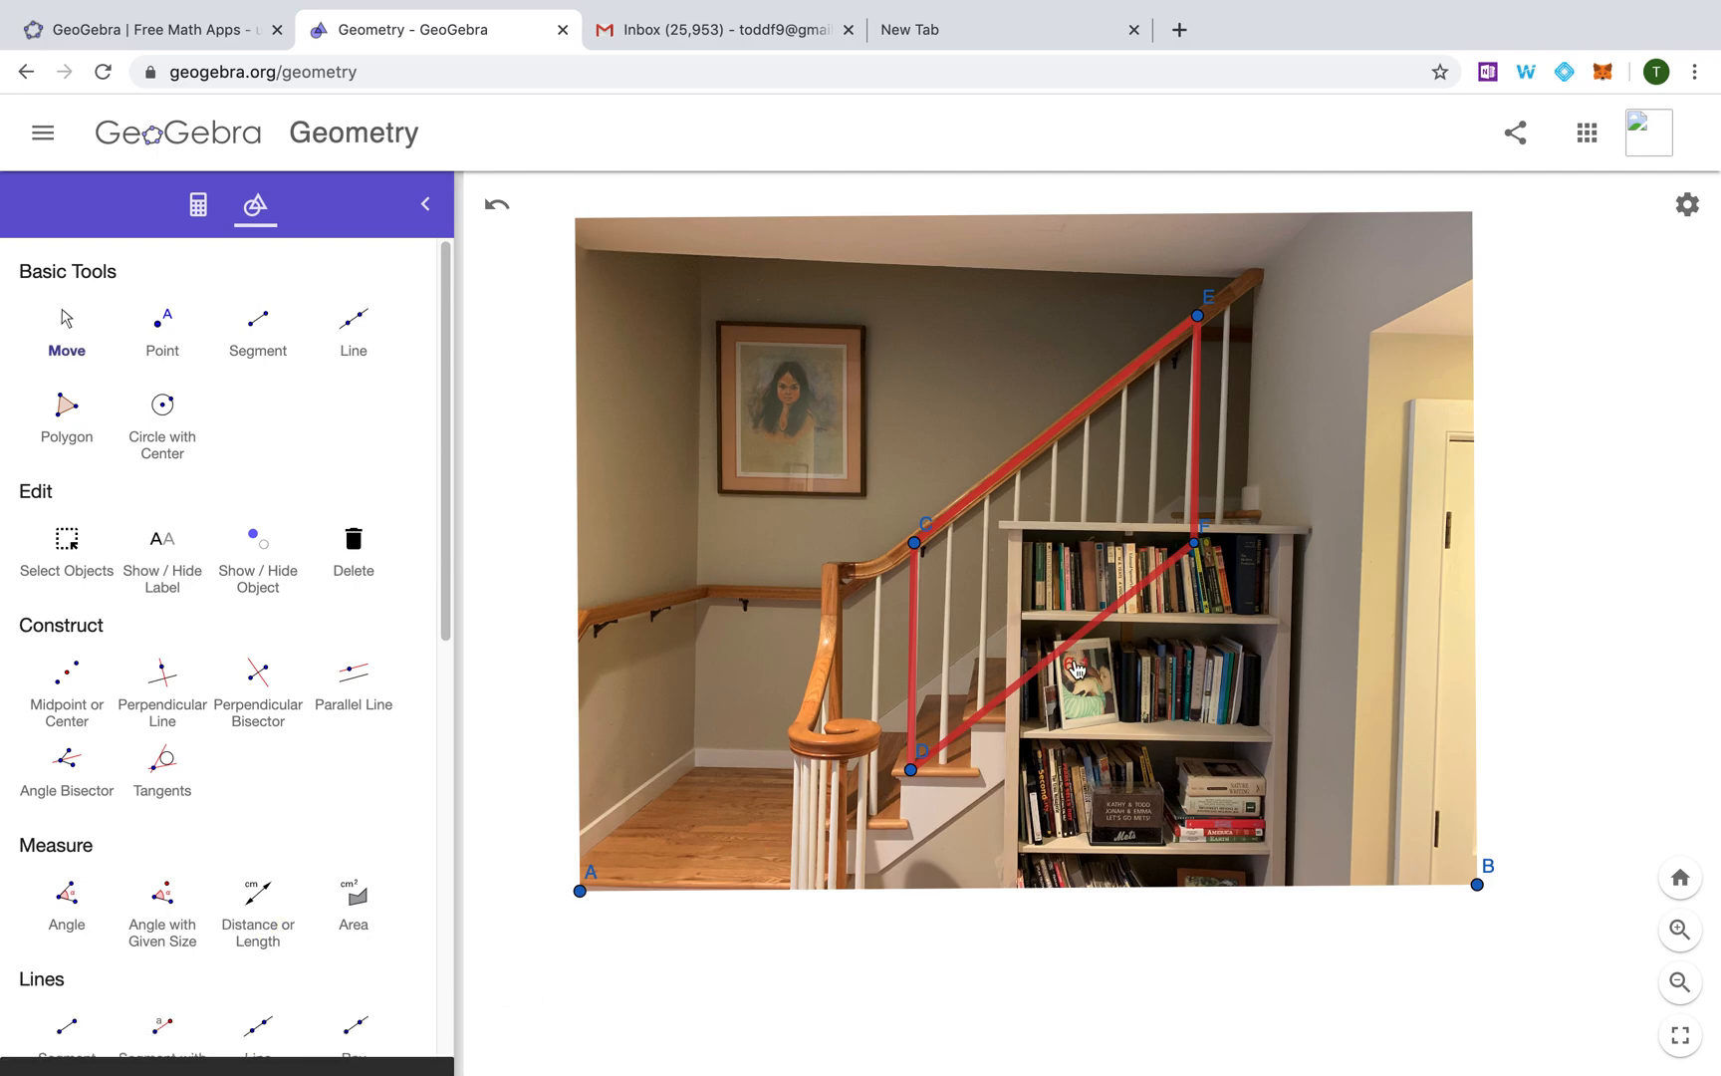
# Try recoloring segment DF orange, and restore its red color
pyautogui.click(1075, 667)
pyautogui.click(1152, 508)
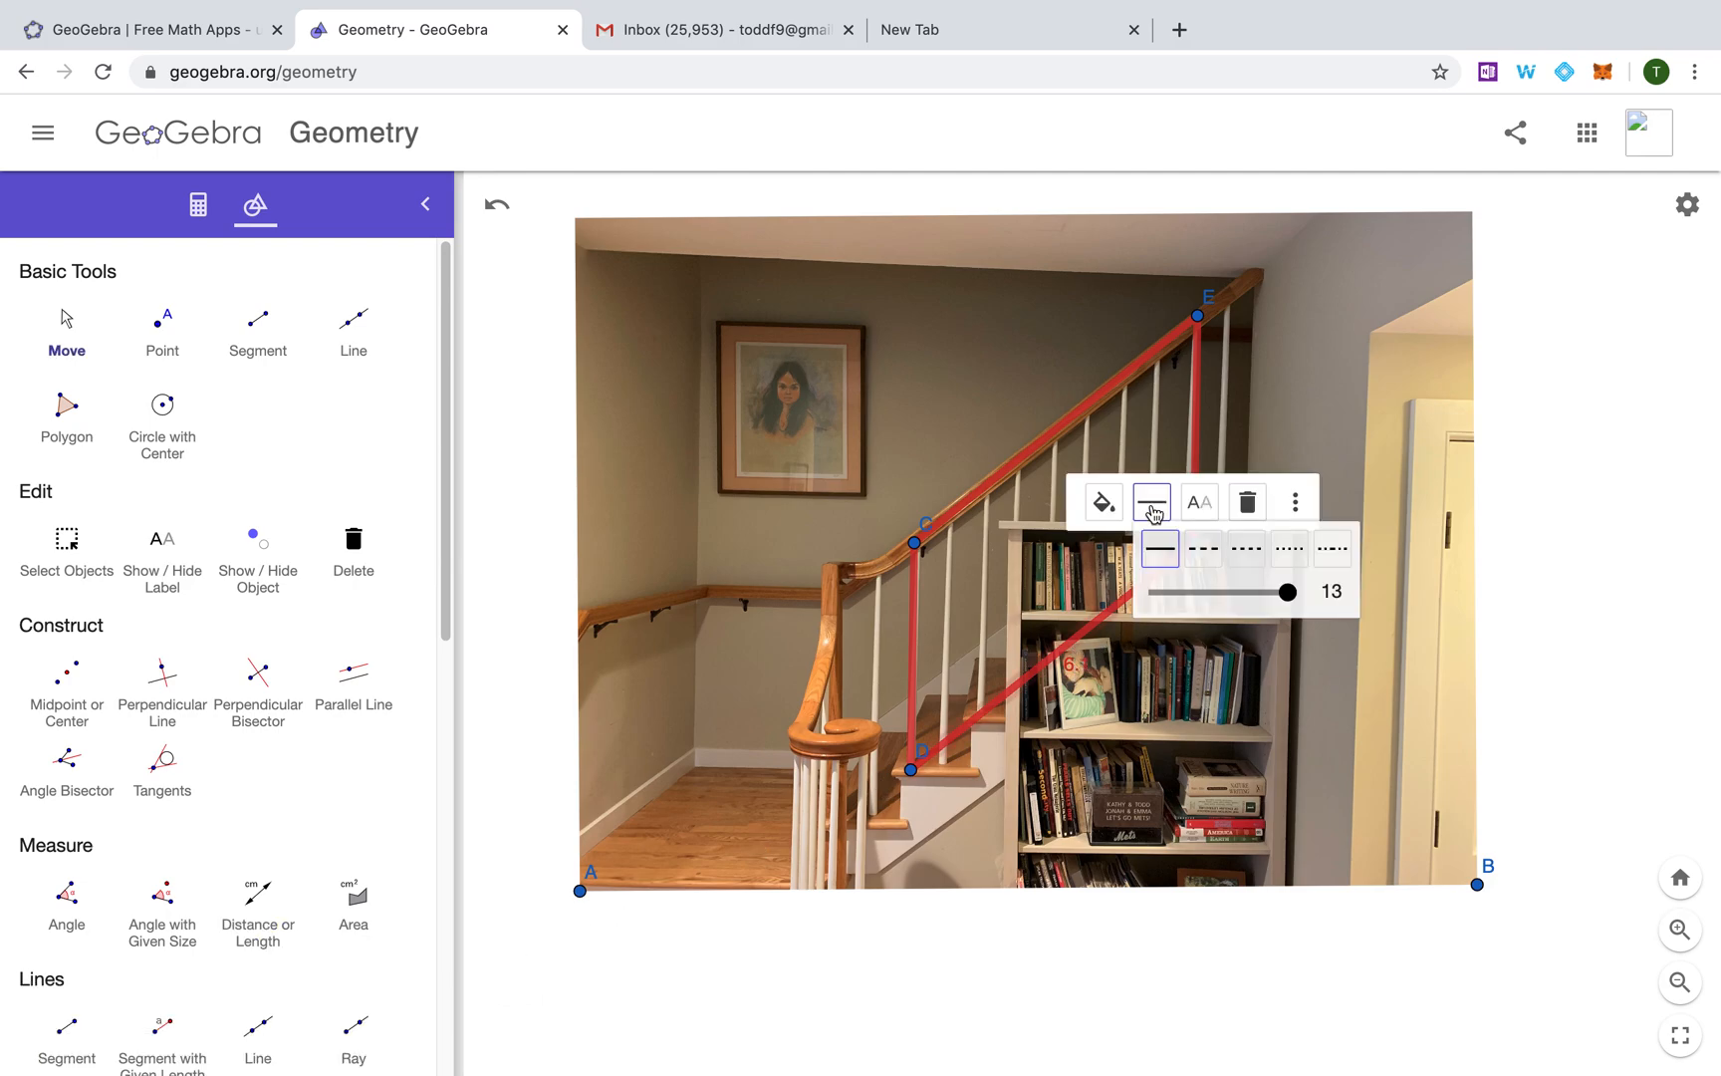
pyautogui.click(1102, 502)
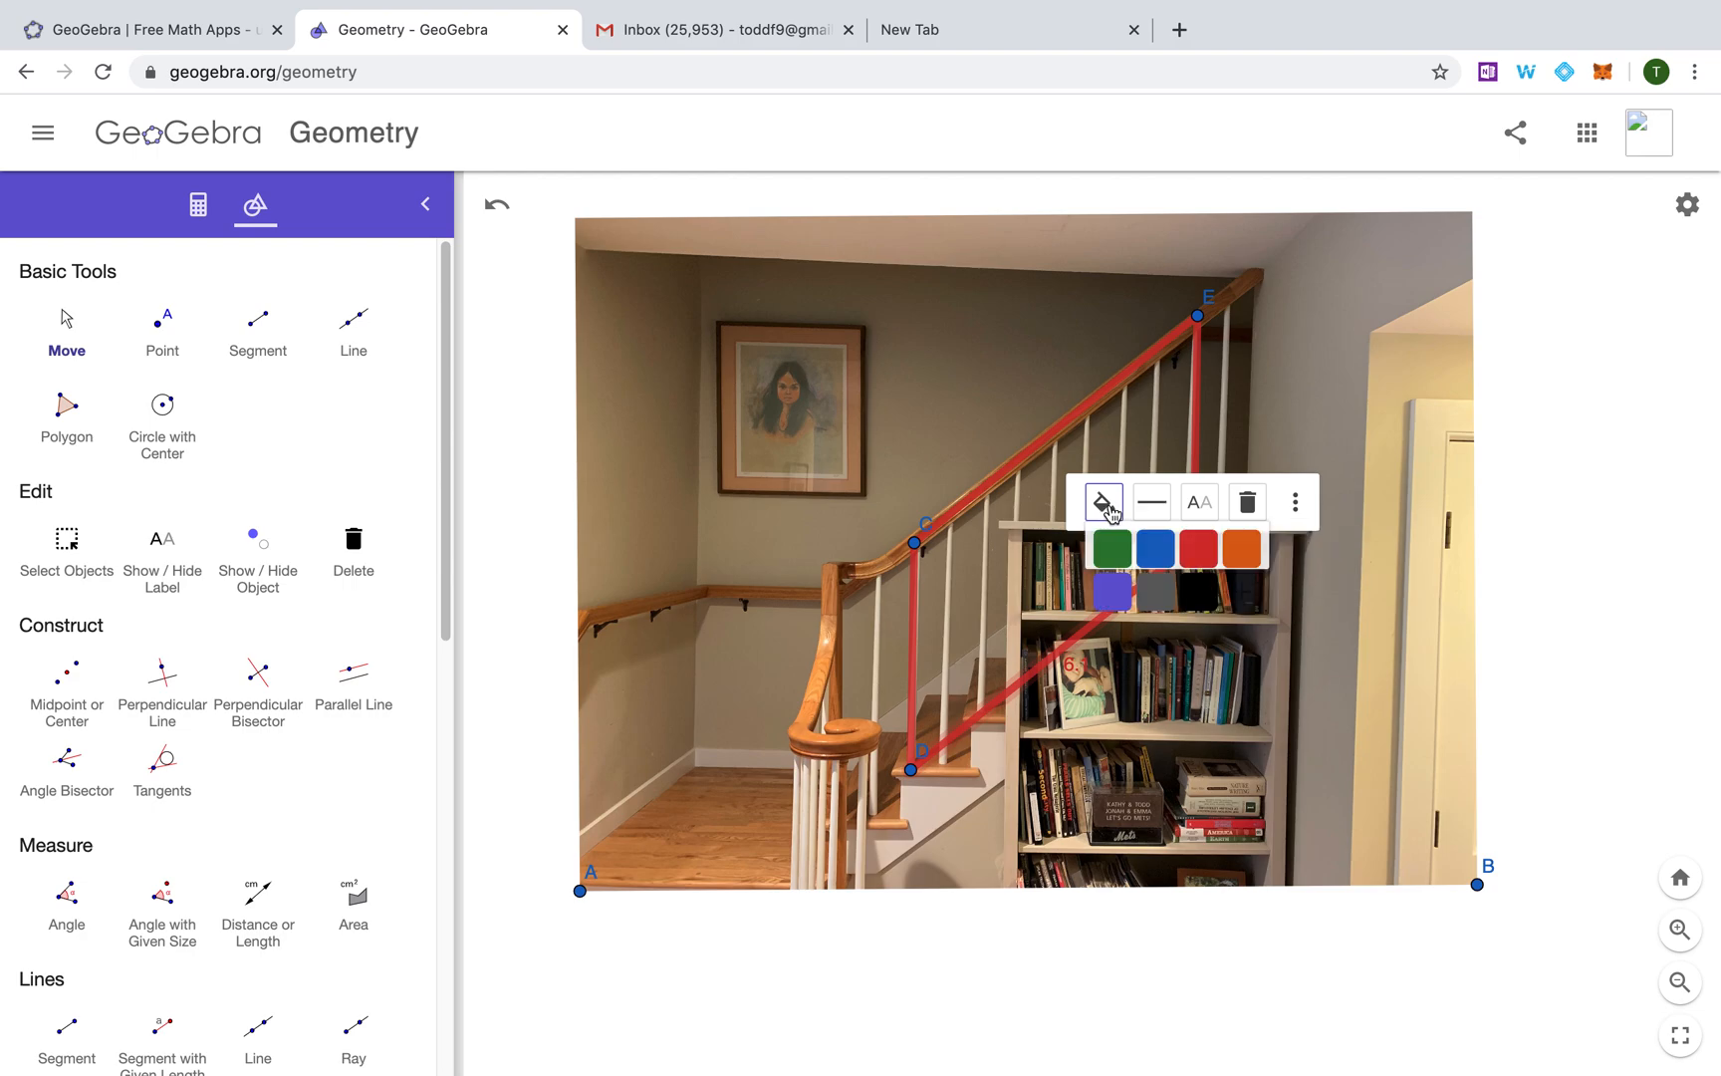
pyautogui.click(1242, 547)
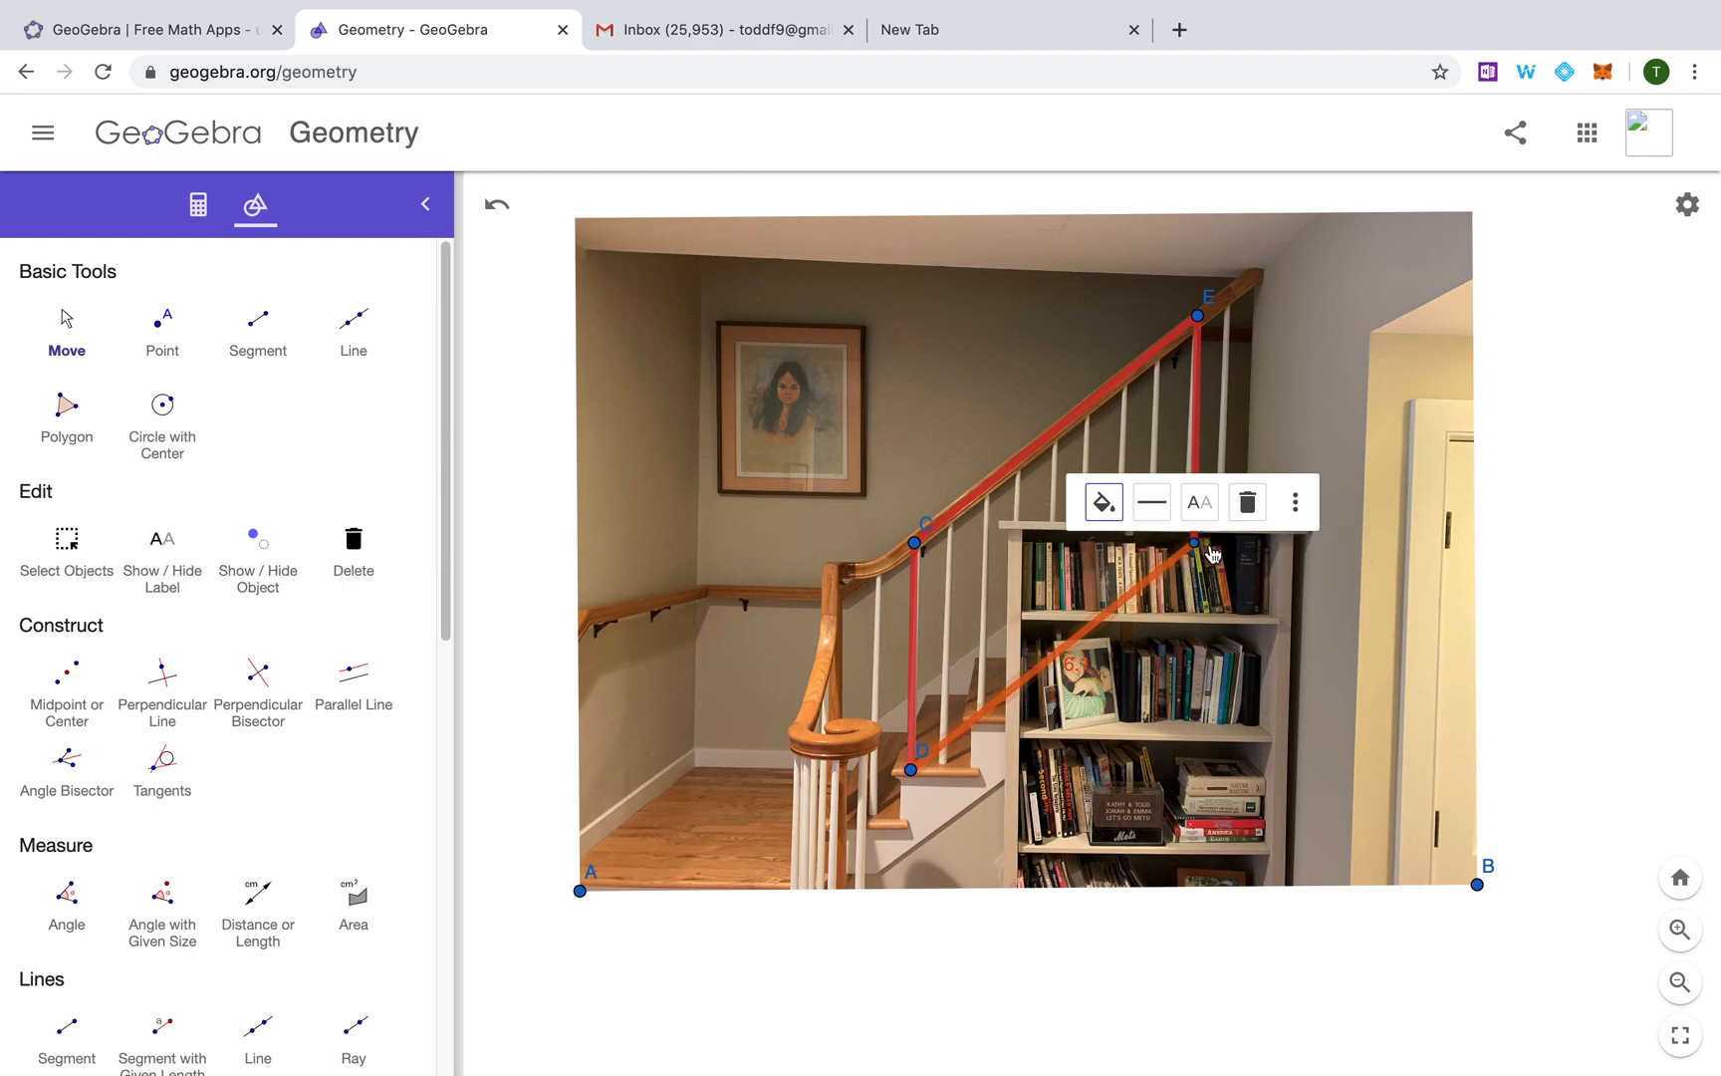
pyautogui.click(1153, 507)
pyautogui.click(1102, 503)
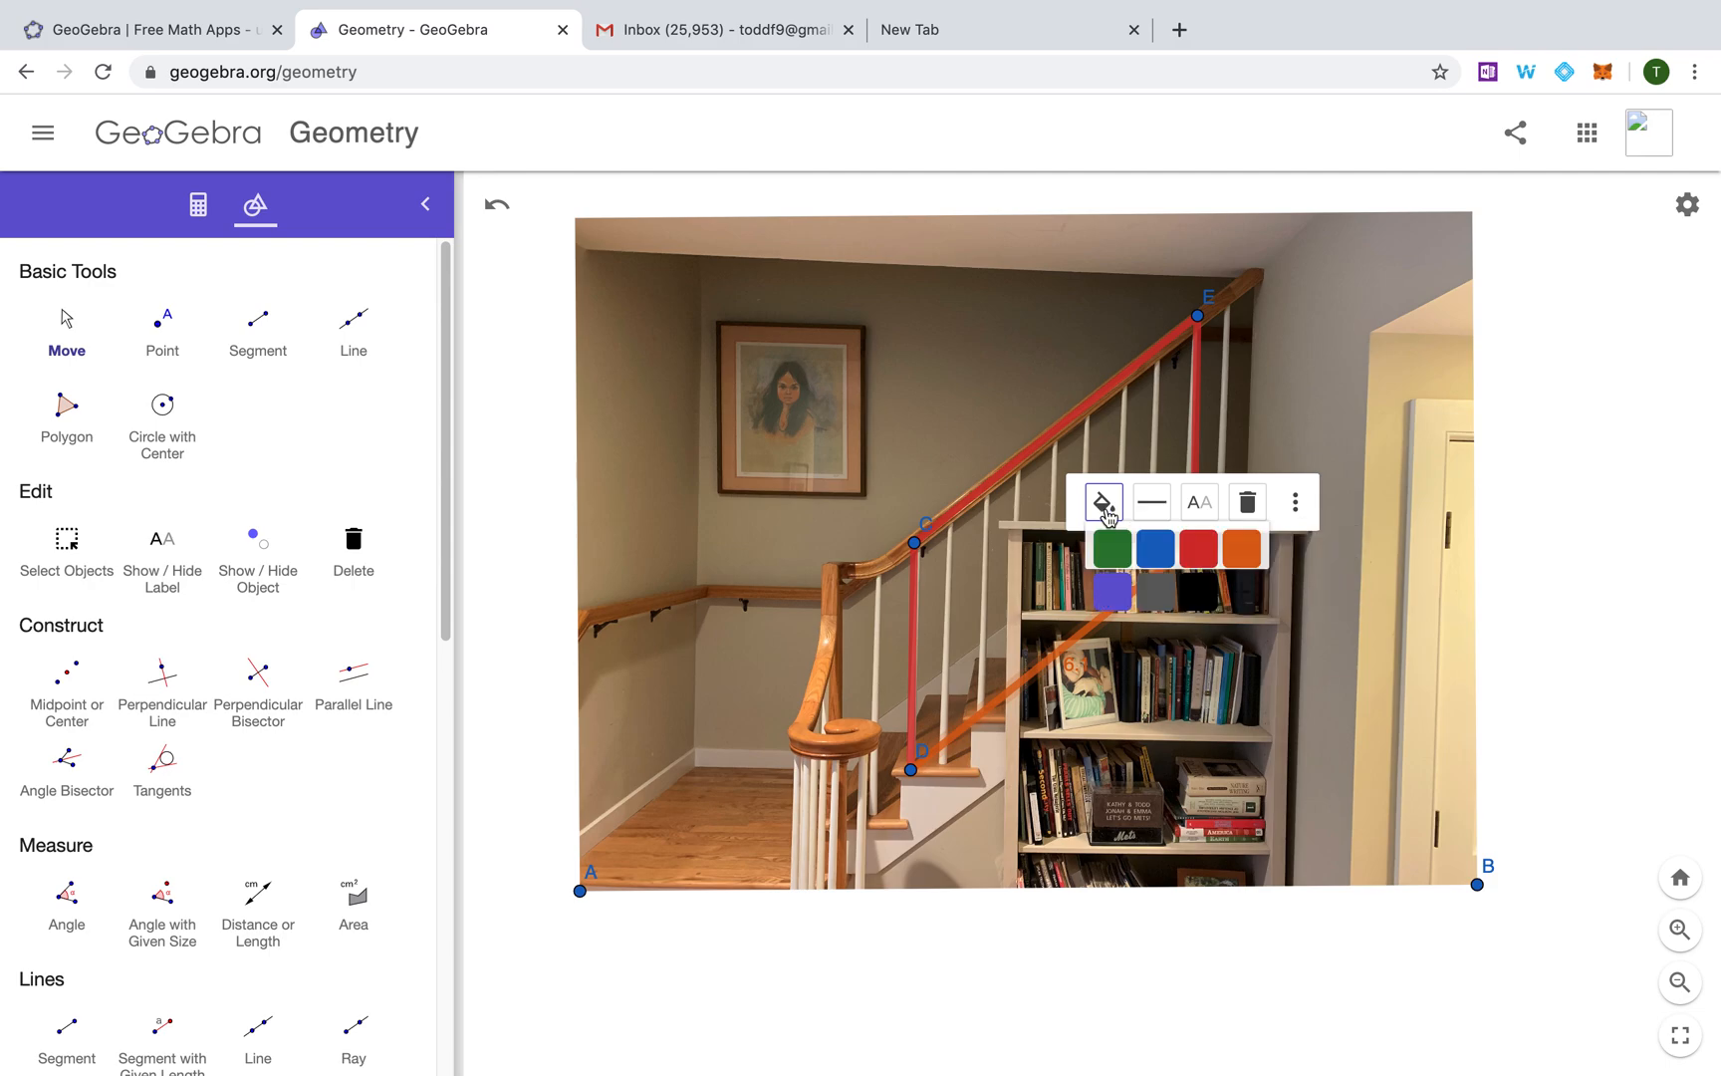
pyautogui.click(1189, 556)
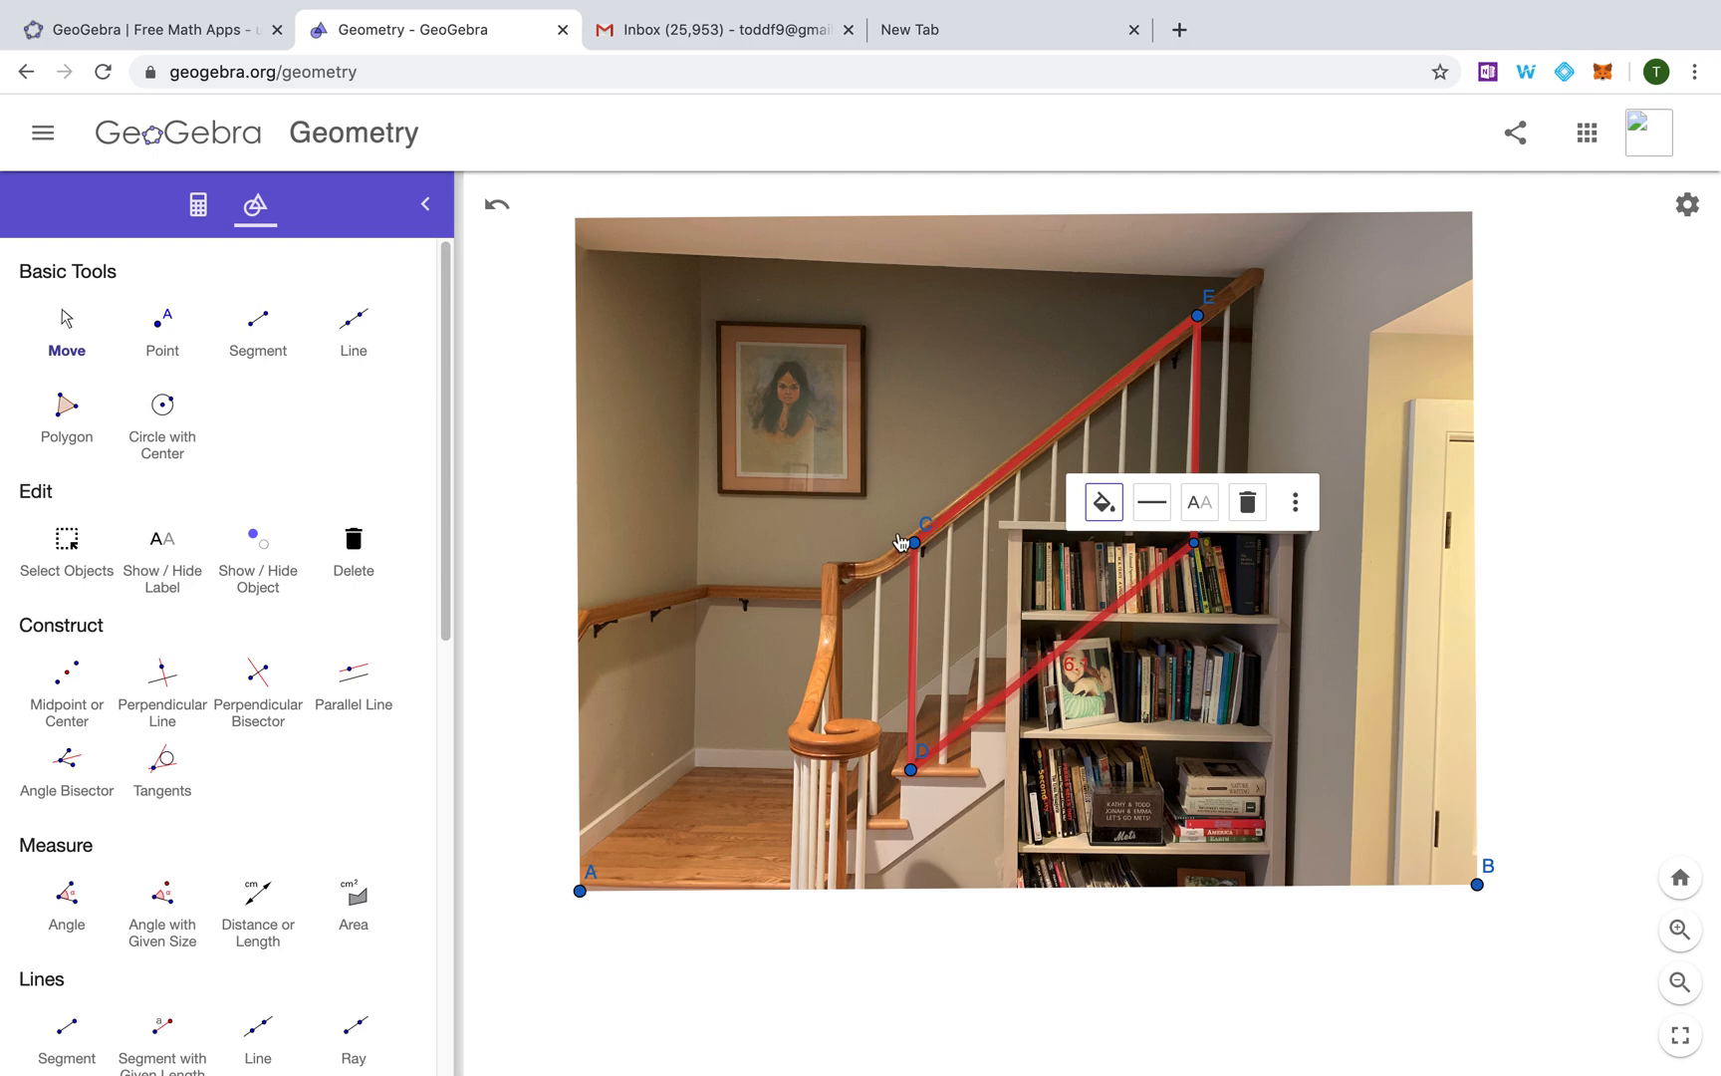
pyautogui.click(63, 331)
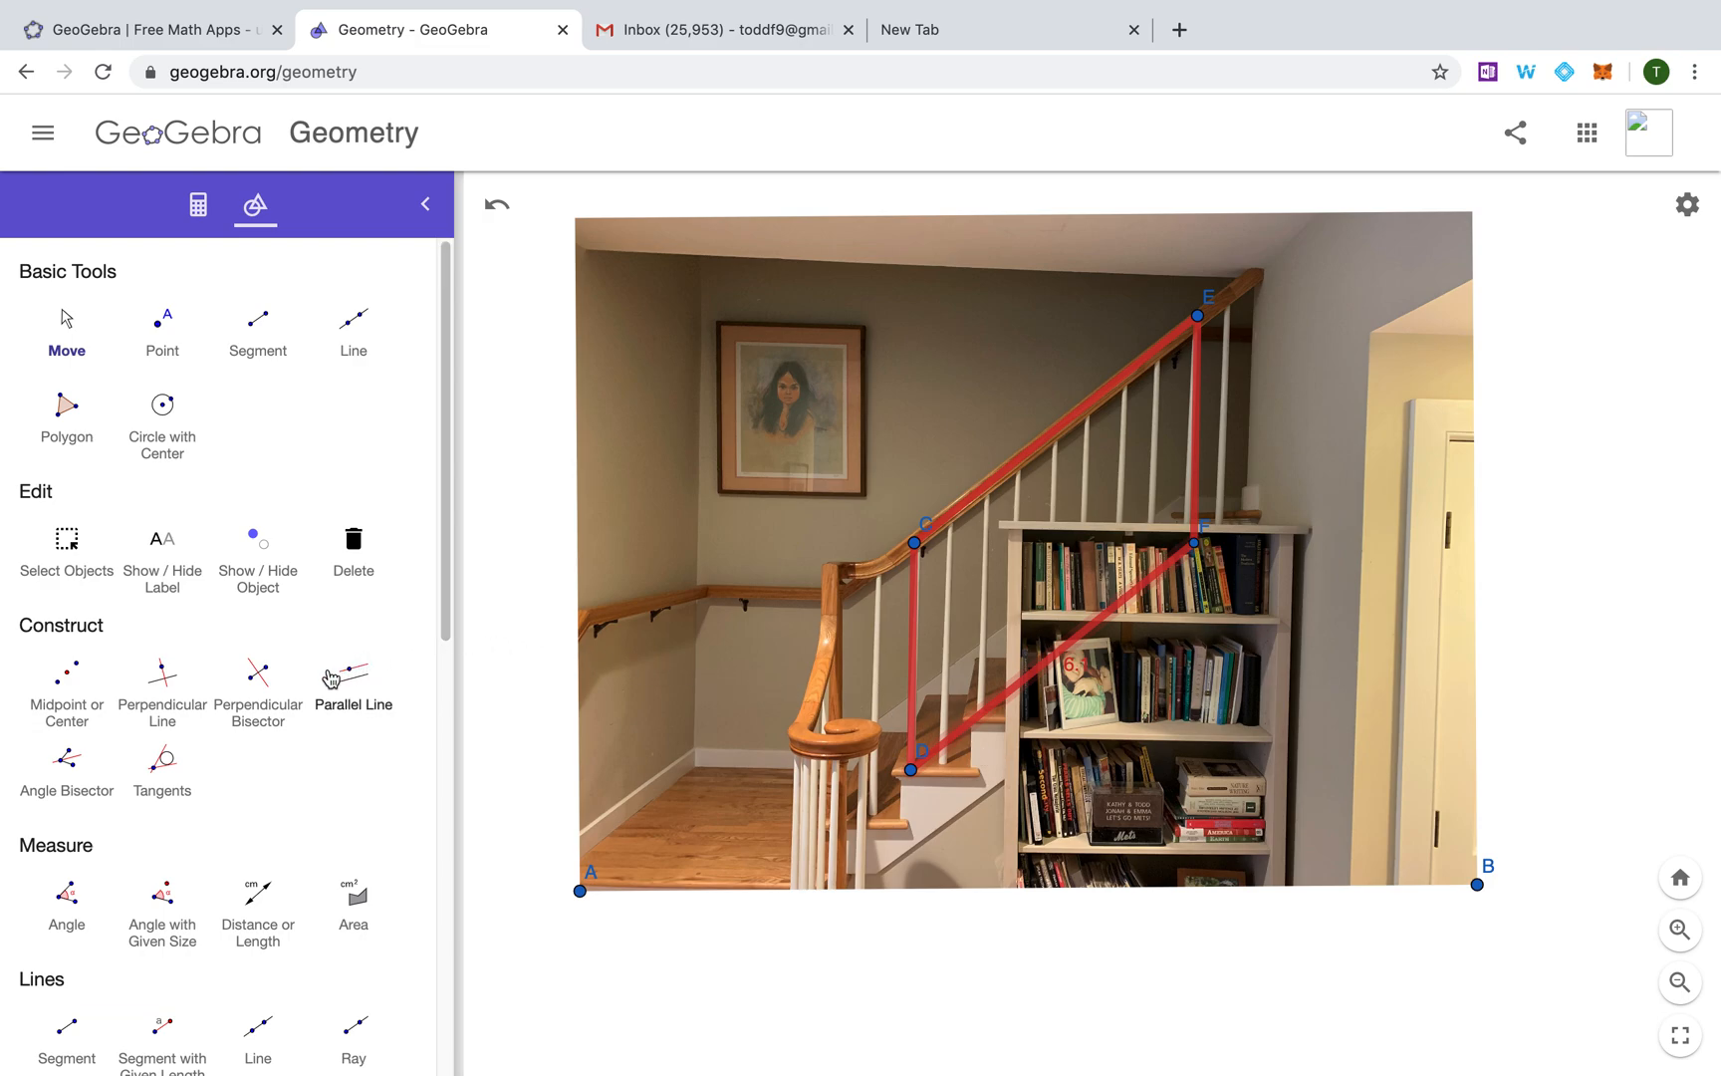
# Construct a line through C perpendicular to segment DF, and mark the point where they intersect
pyautogui.click(174, 678)
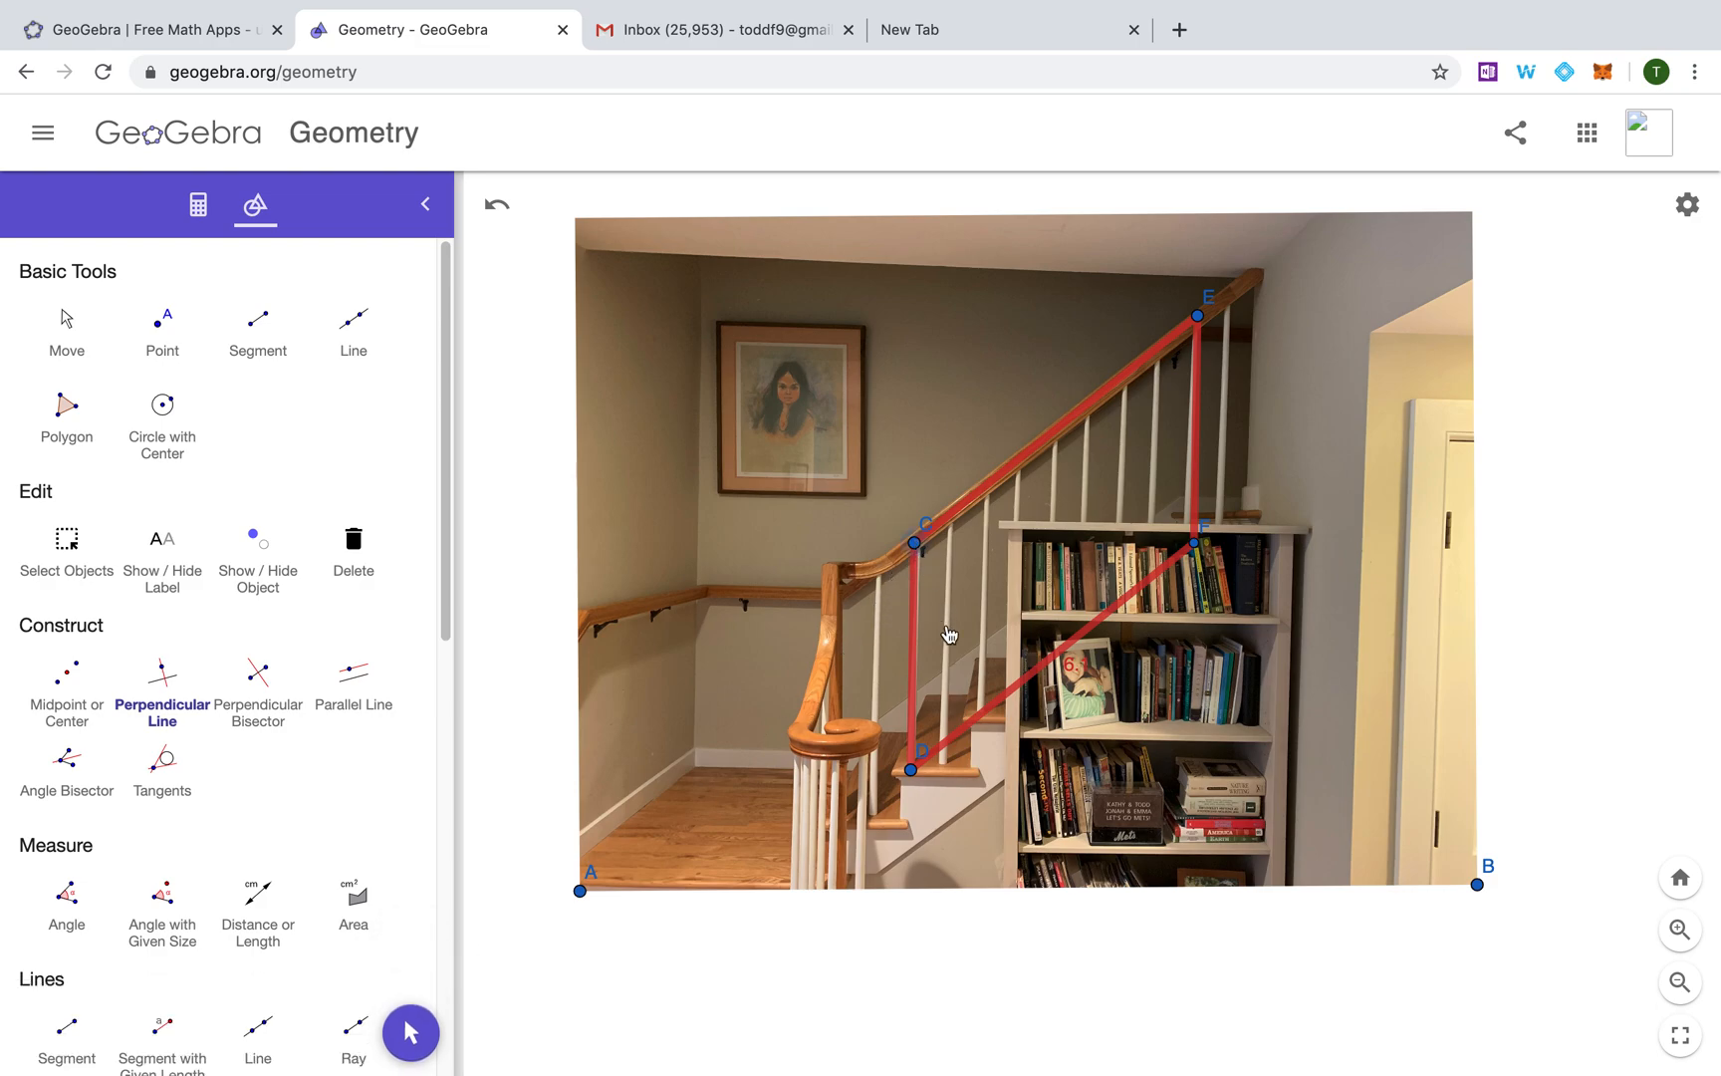
pyautogui.click(979, 716)
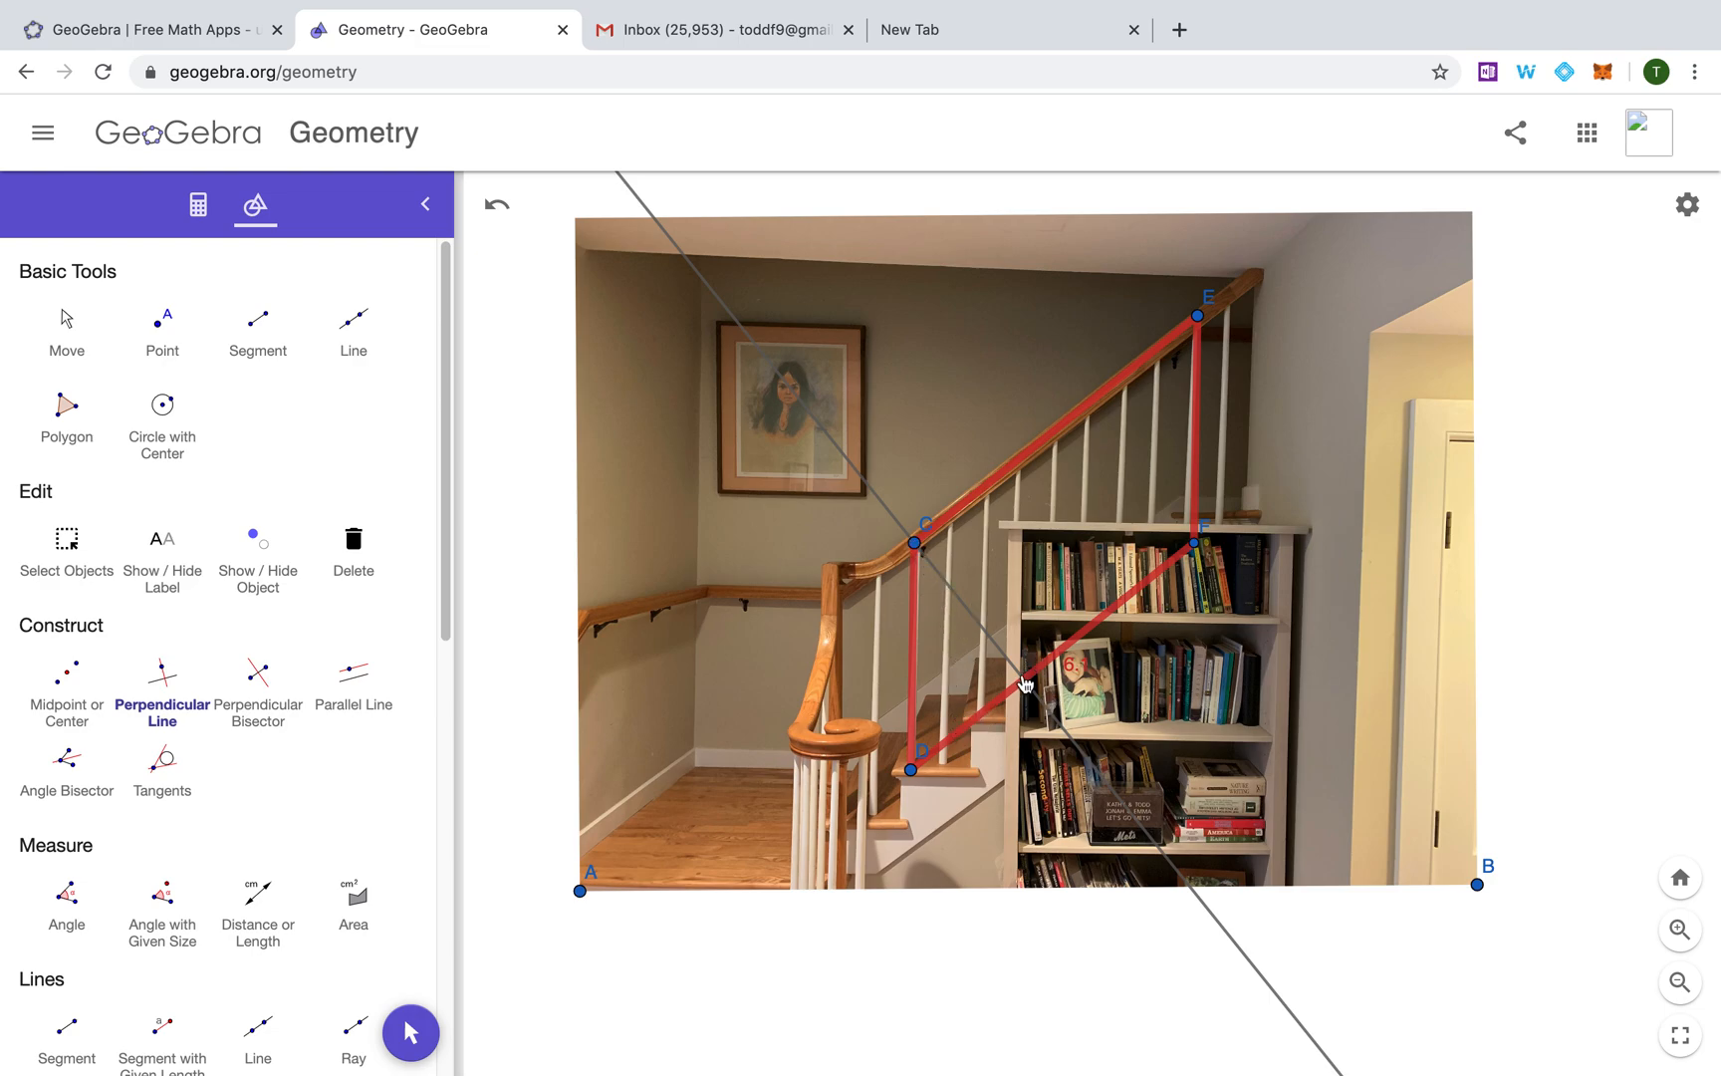
pyautogui.click(161, 339)
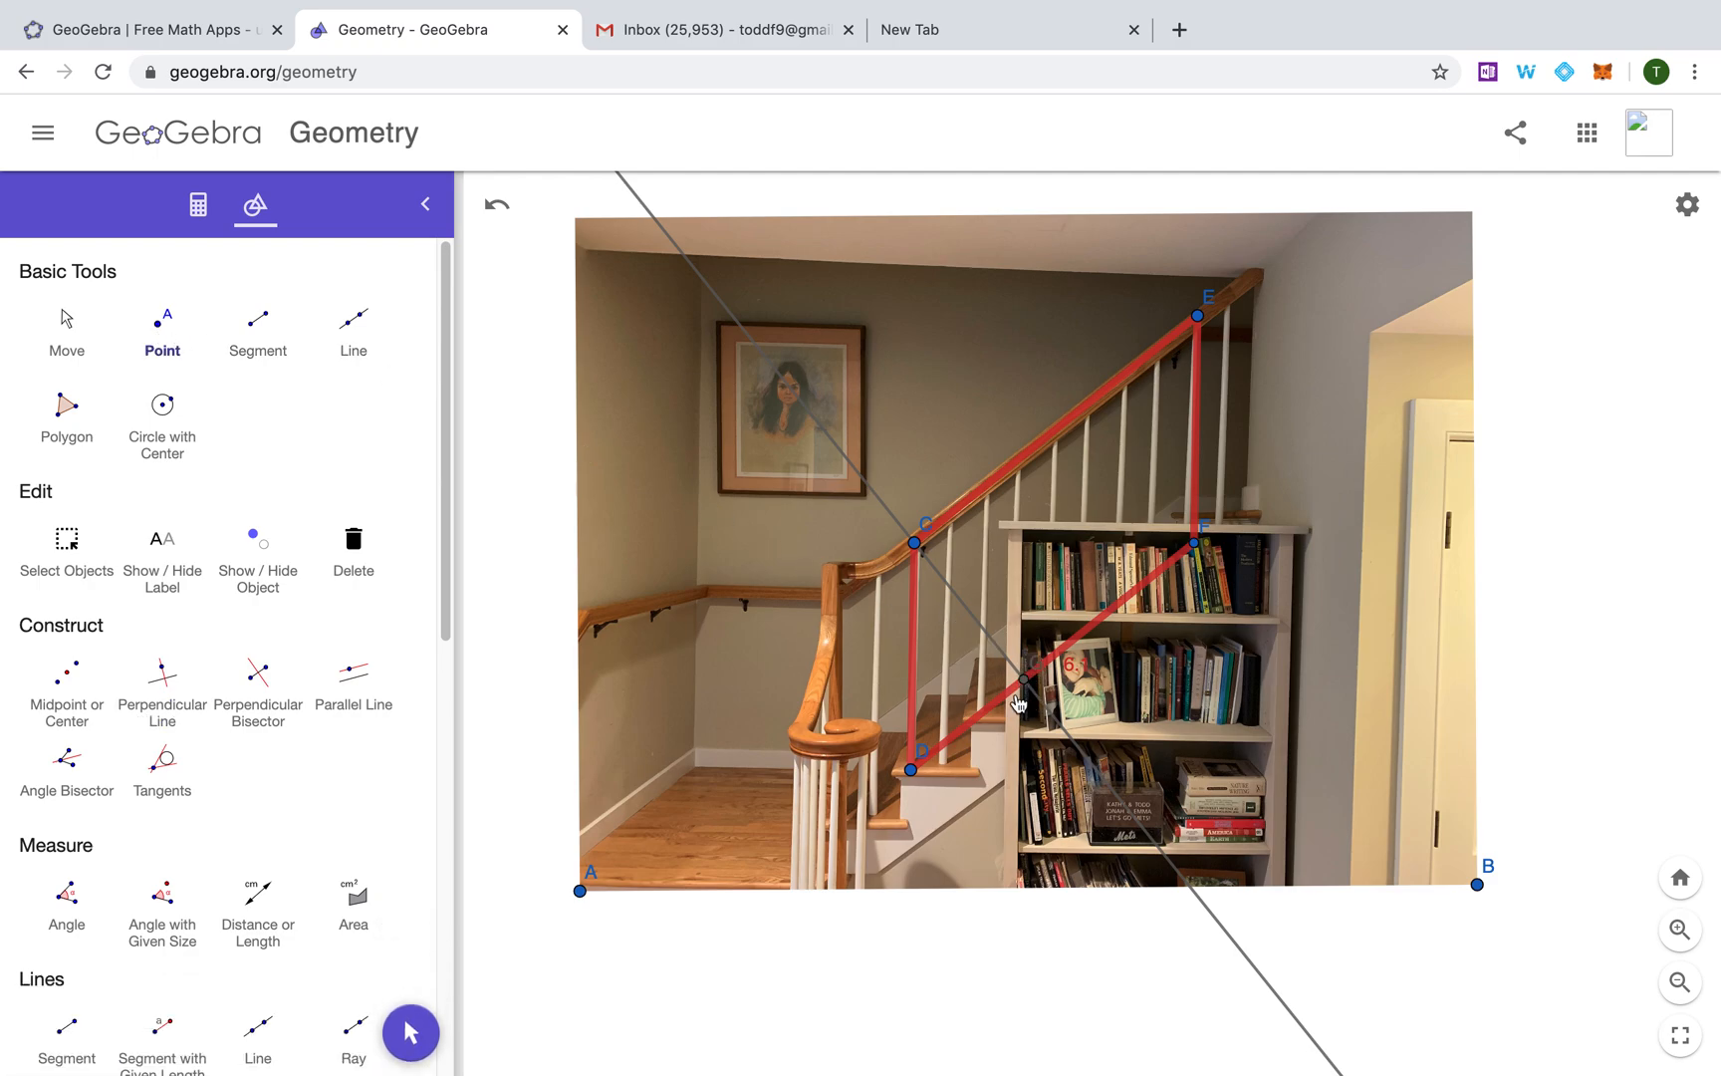
# Hide the perpendicular line through C with the Show / Hide Object tool
pyautogui.click(66, 329)
pyautogui.click(264, 546)
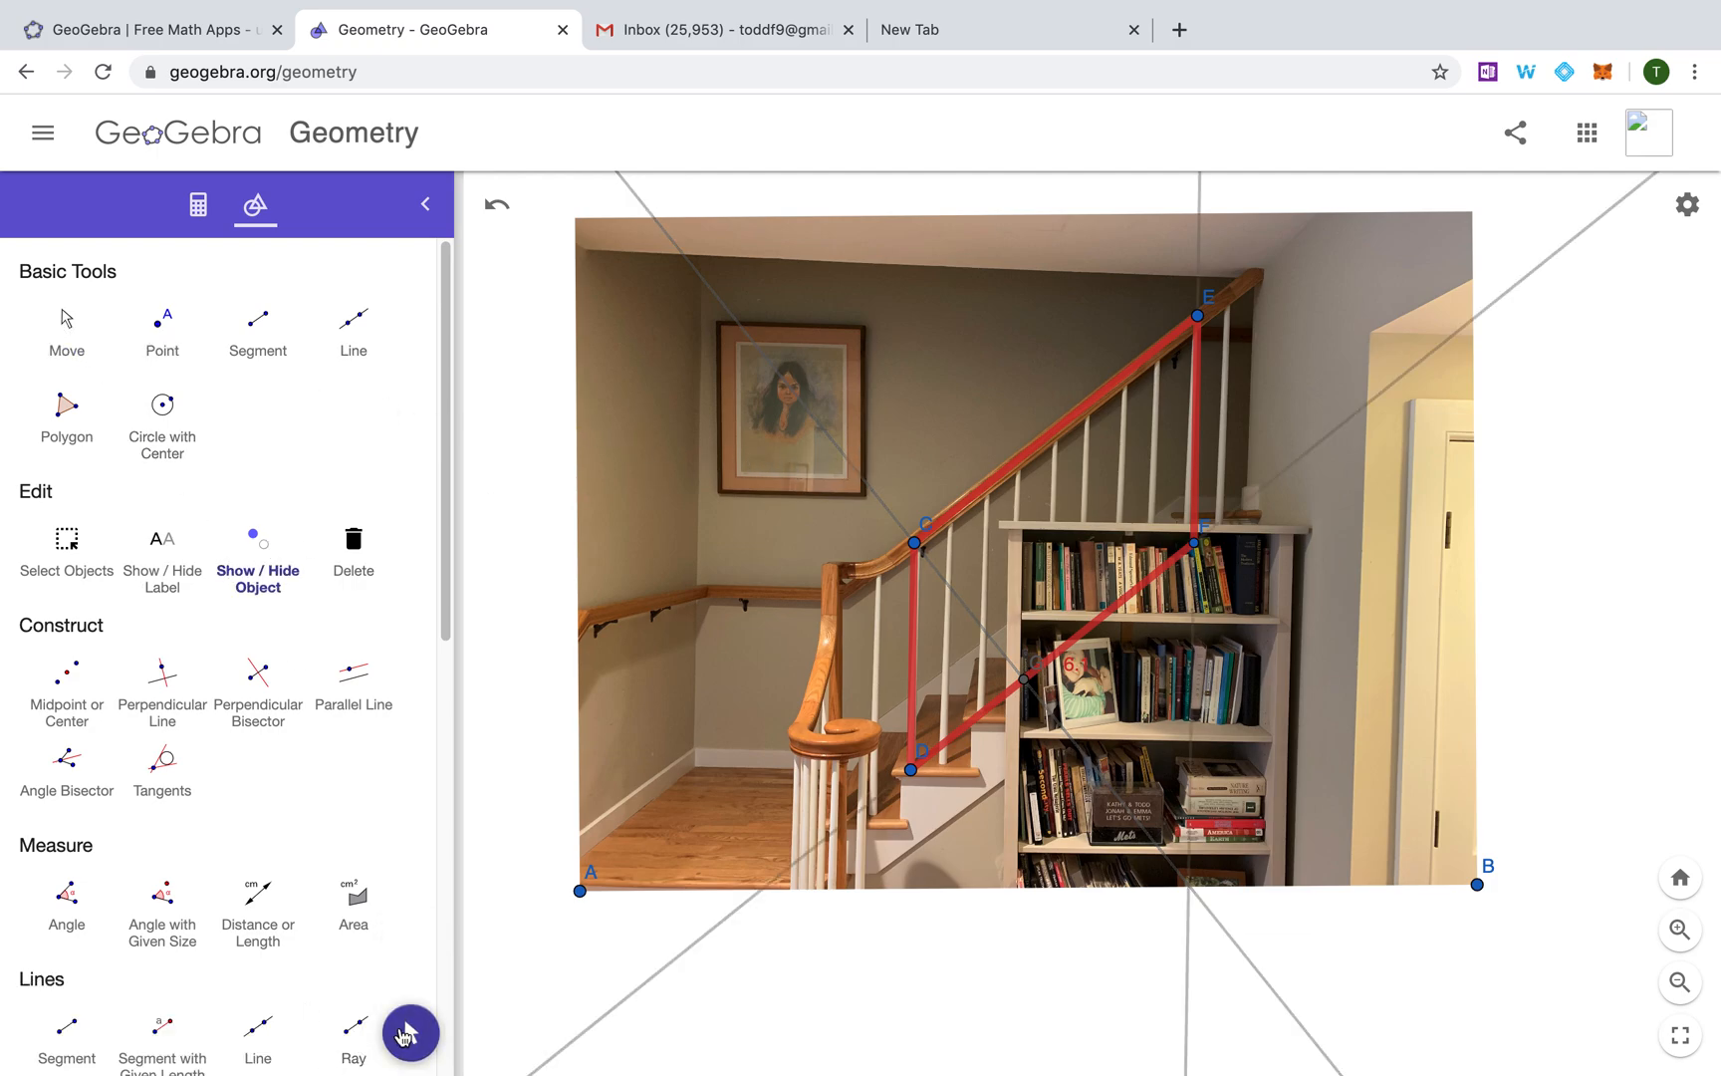
pyautogui.click(404, 1034)
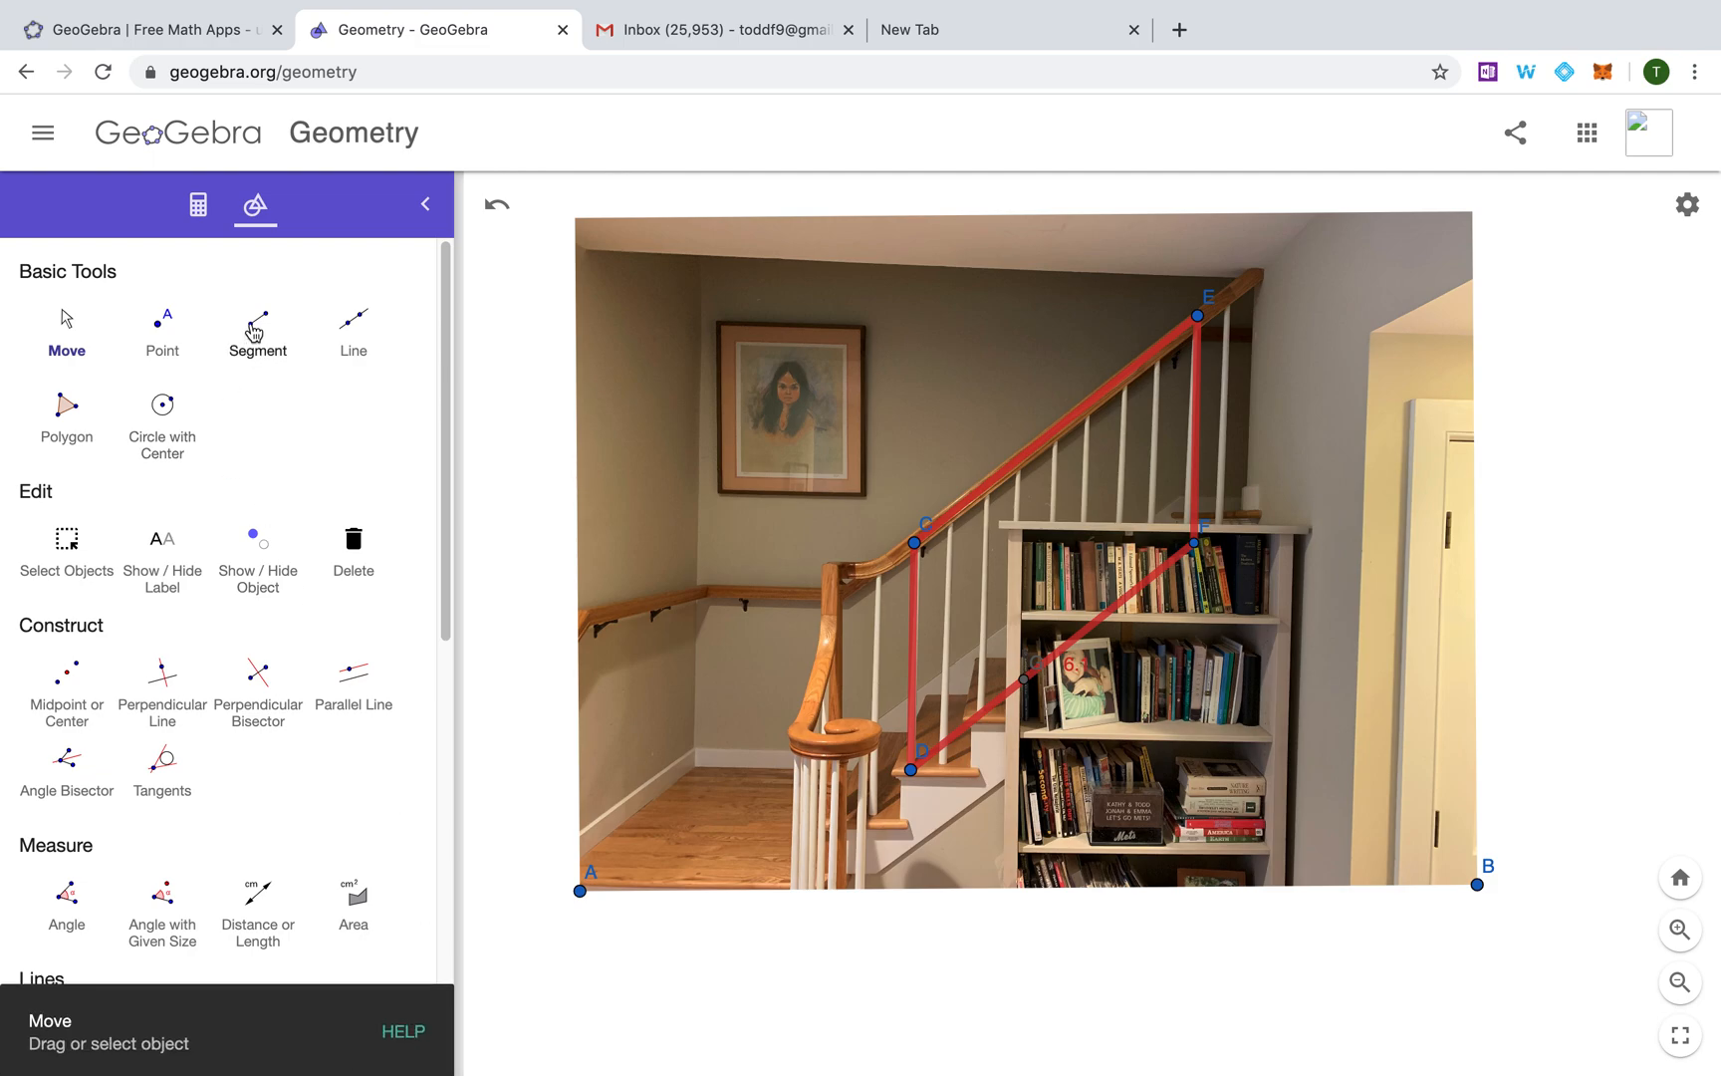
# Draw the parallelogram's height as a segment from point C to the perpendicular's foot on segment DF
pyautogui.click(254, 332)
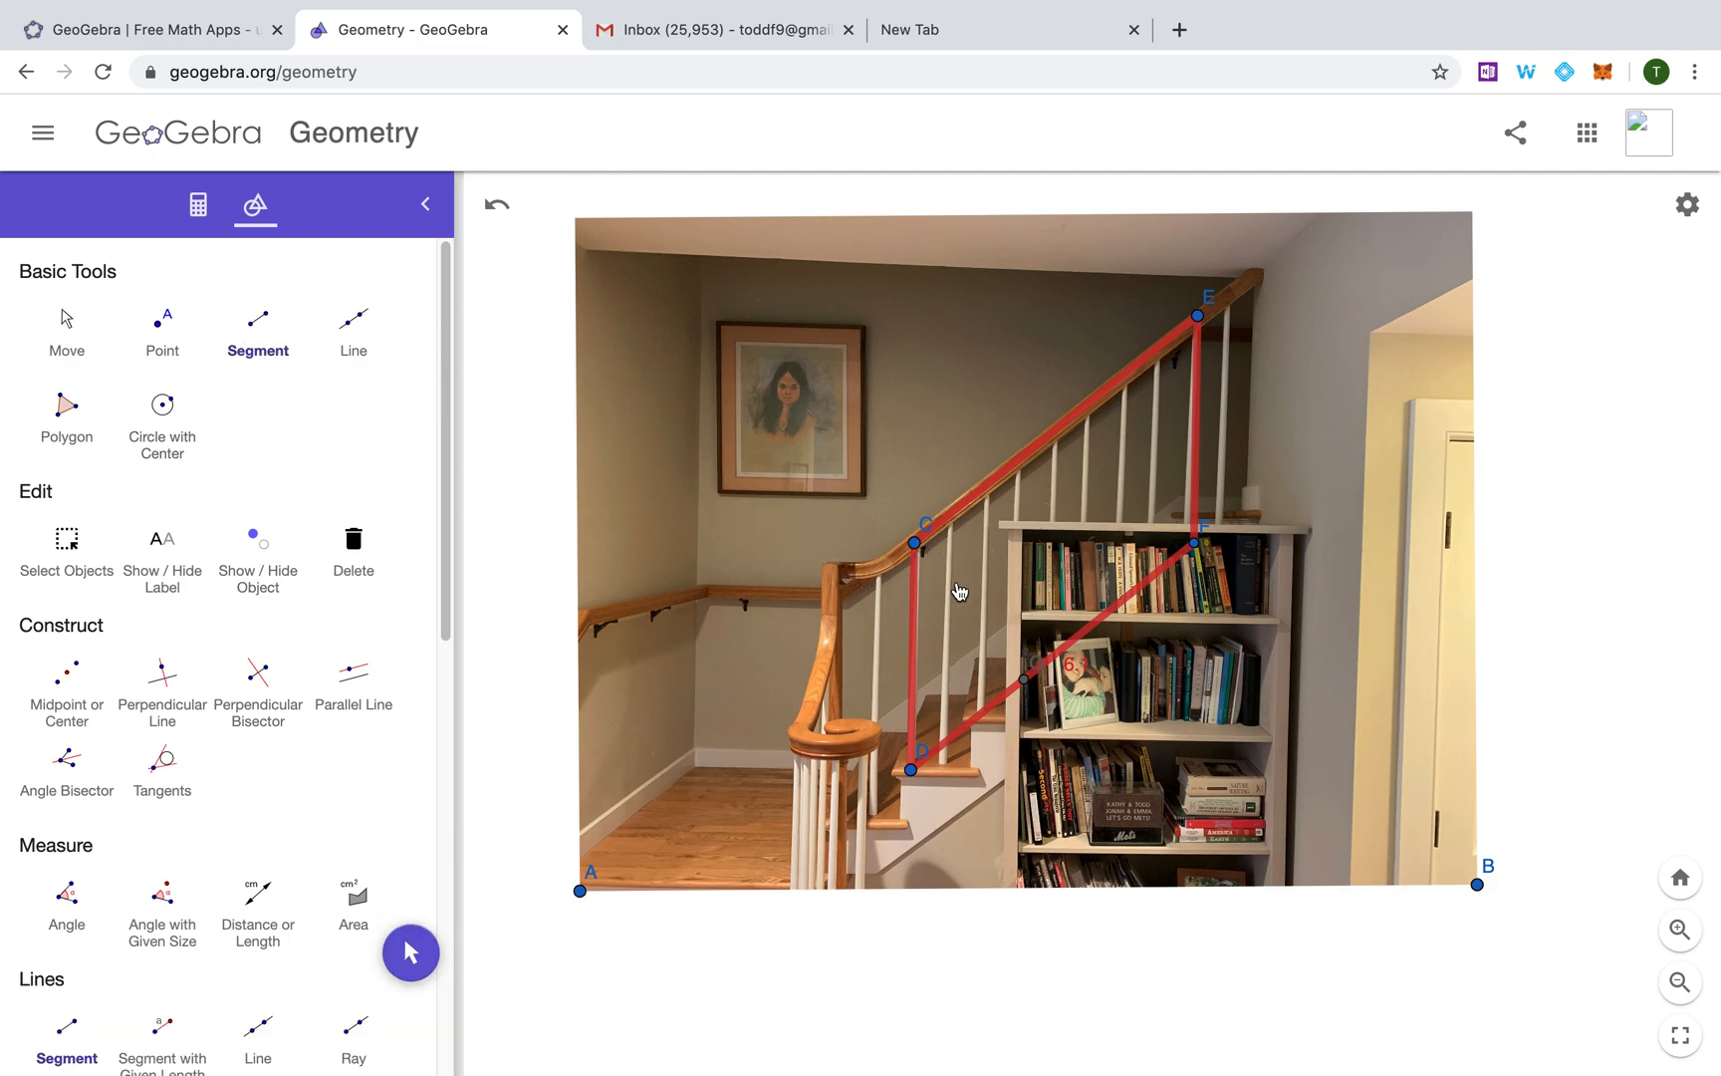
pyautogui.click(1024, 682)
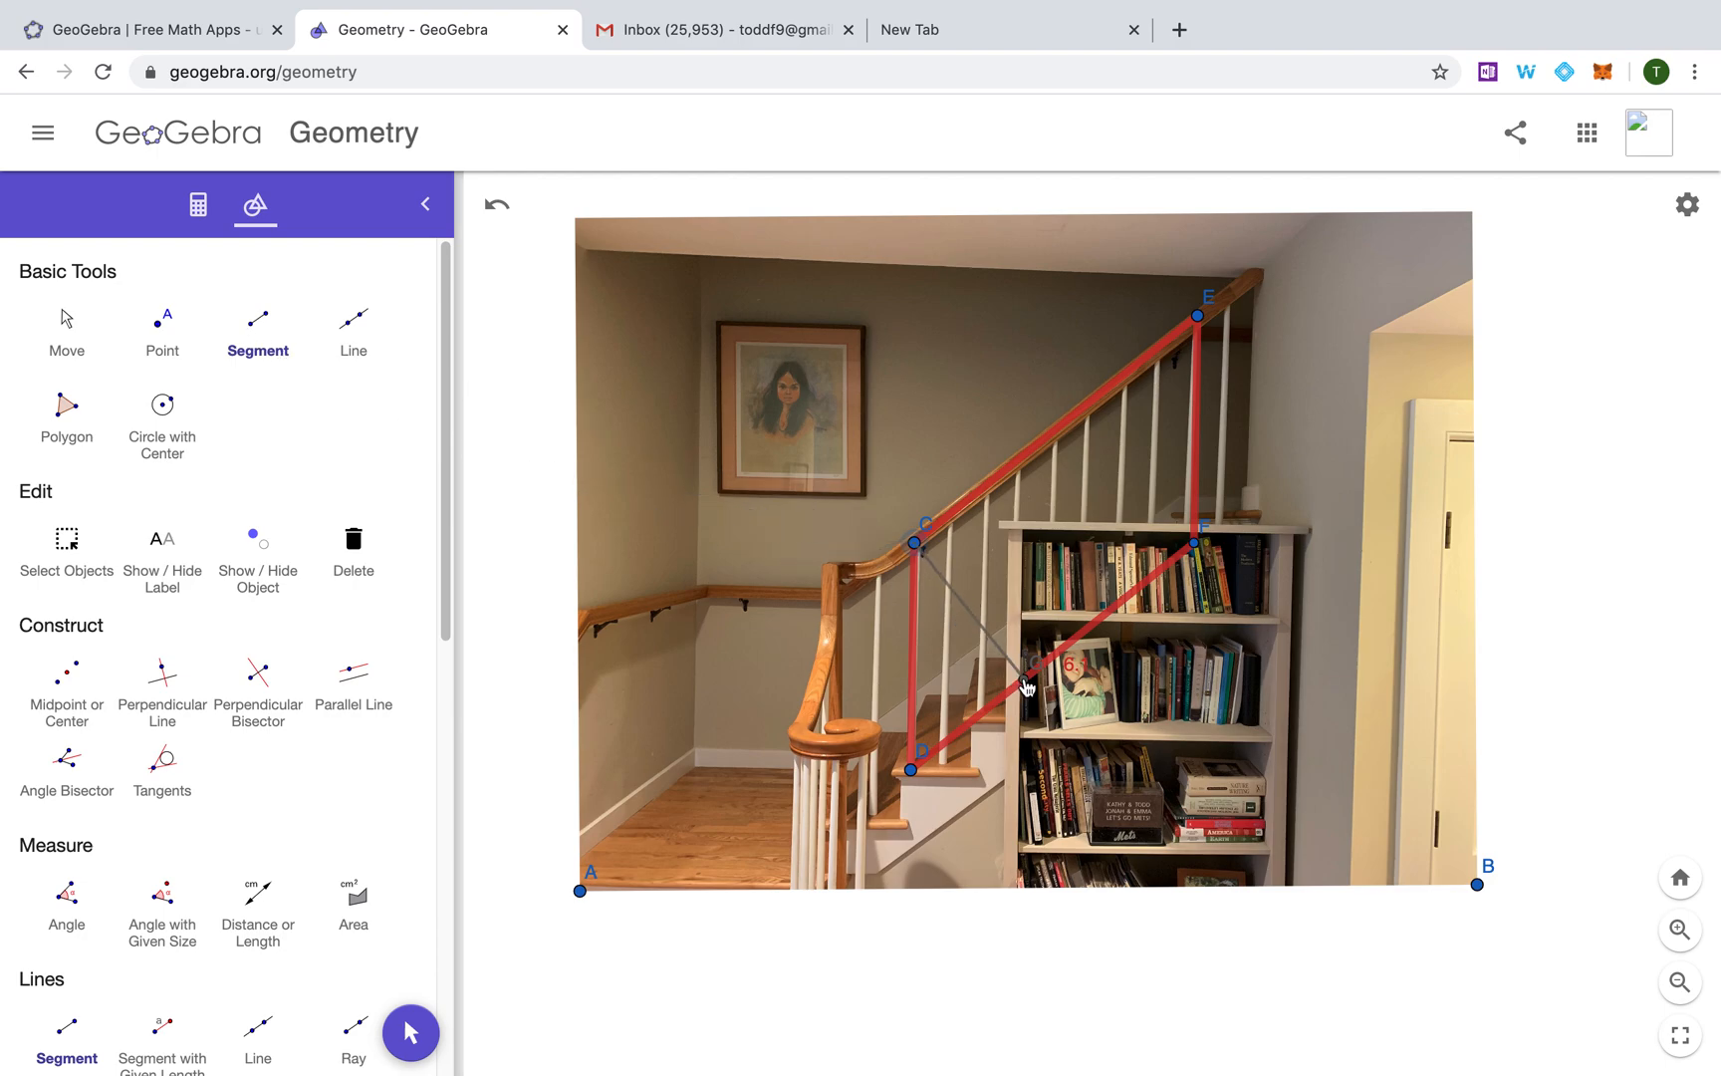
pyautogui.click(412, 1034)
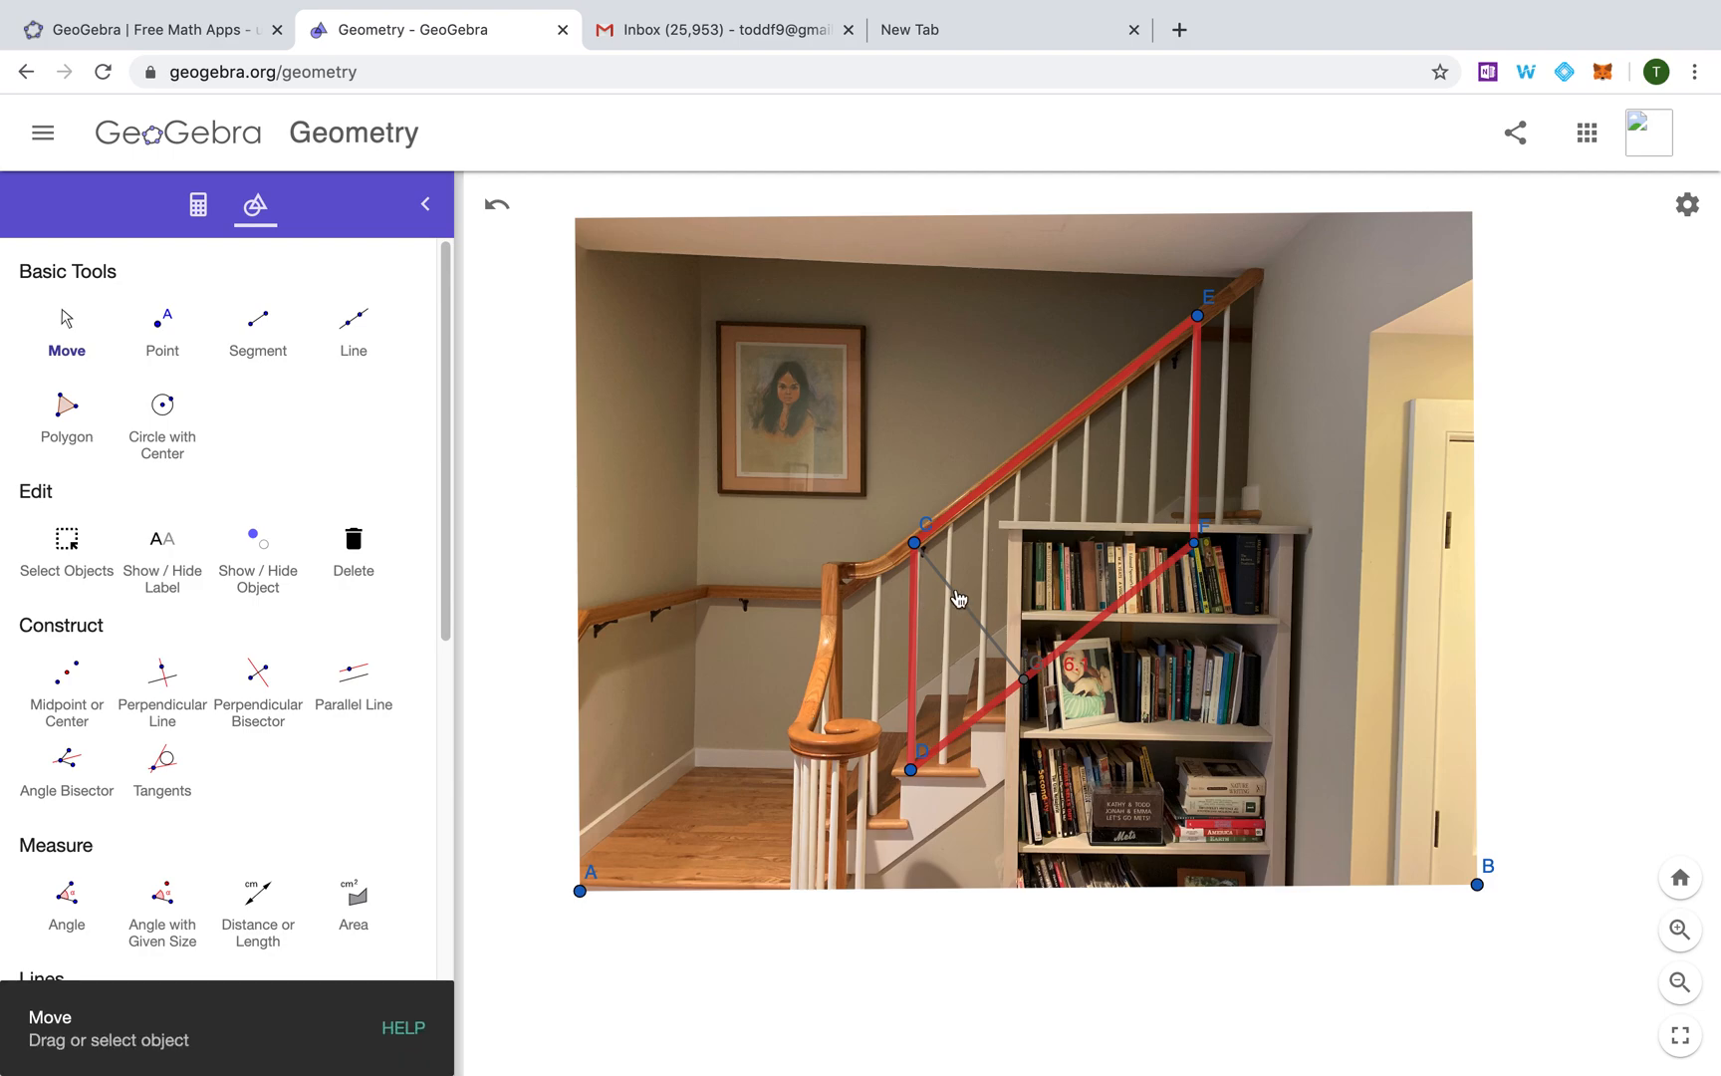
# Set the height segment from C to segment DF to line thickness 13 and color it blue
pyautogui.click(958, 599)
pyautogui.click(1071, 505)
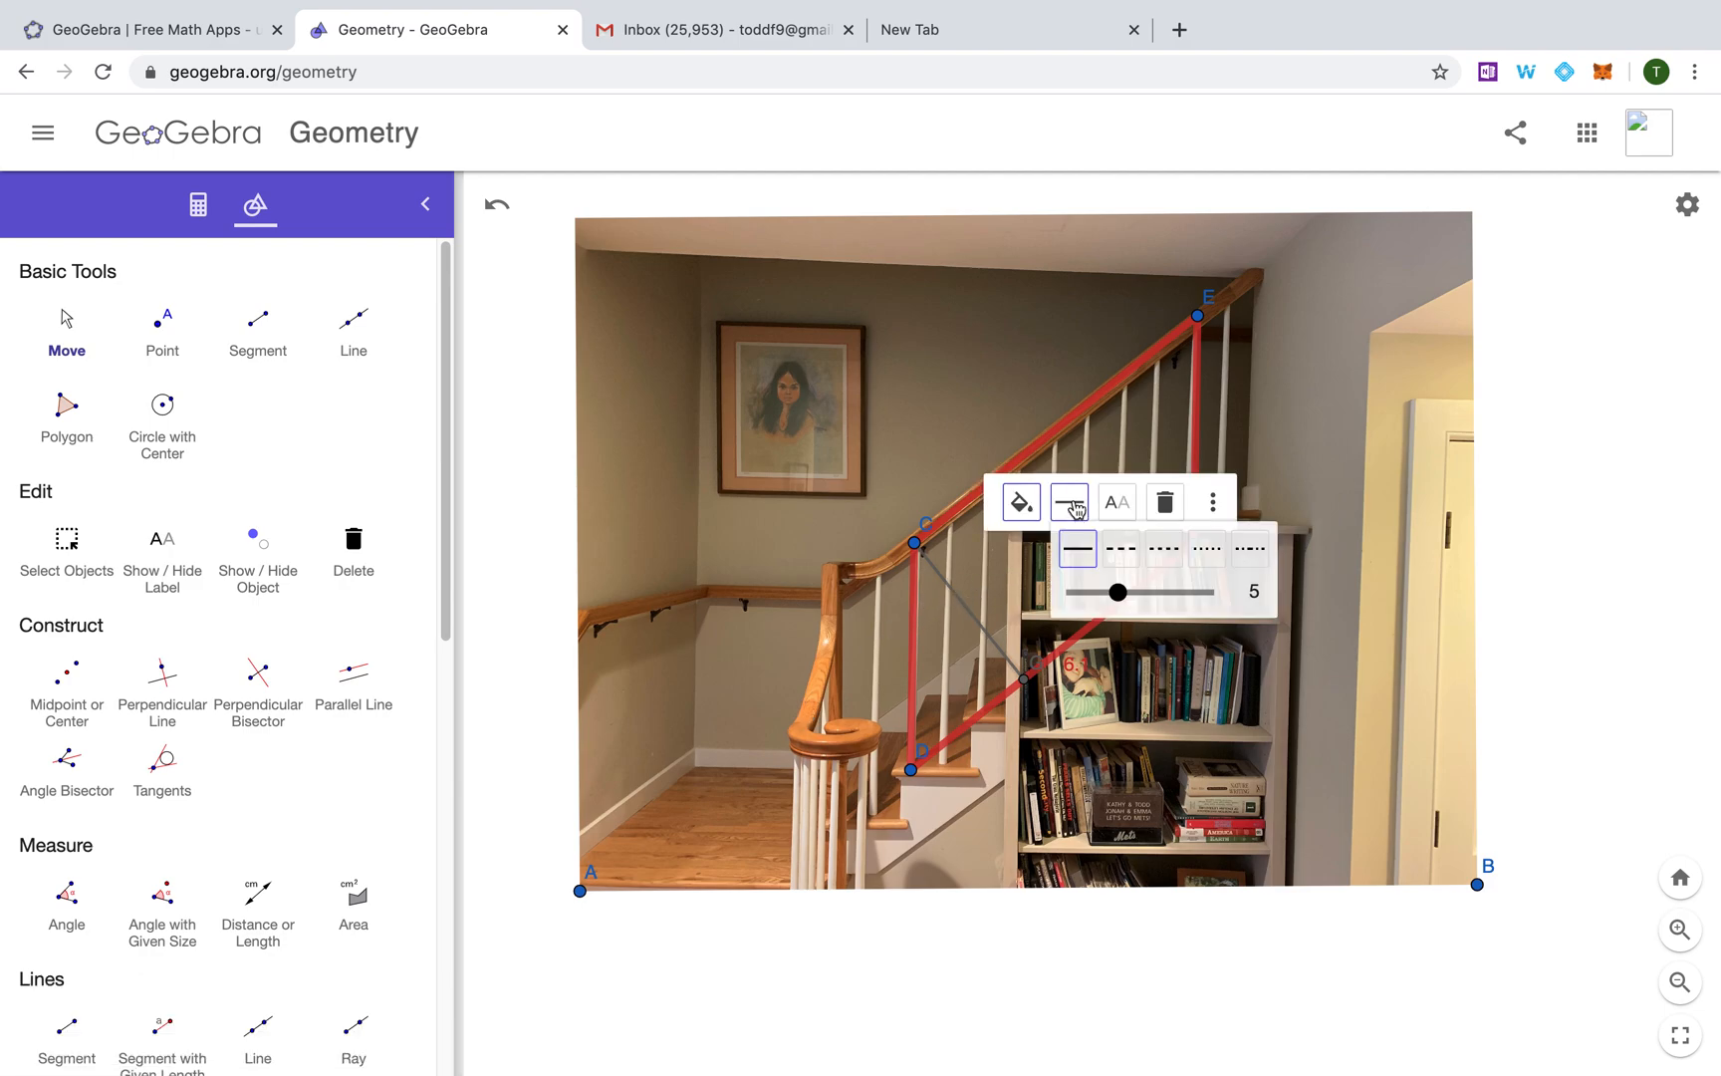
pyautogui.moveTo(1118, 592); pyautogui.dragTo(1205, 592)
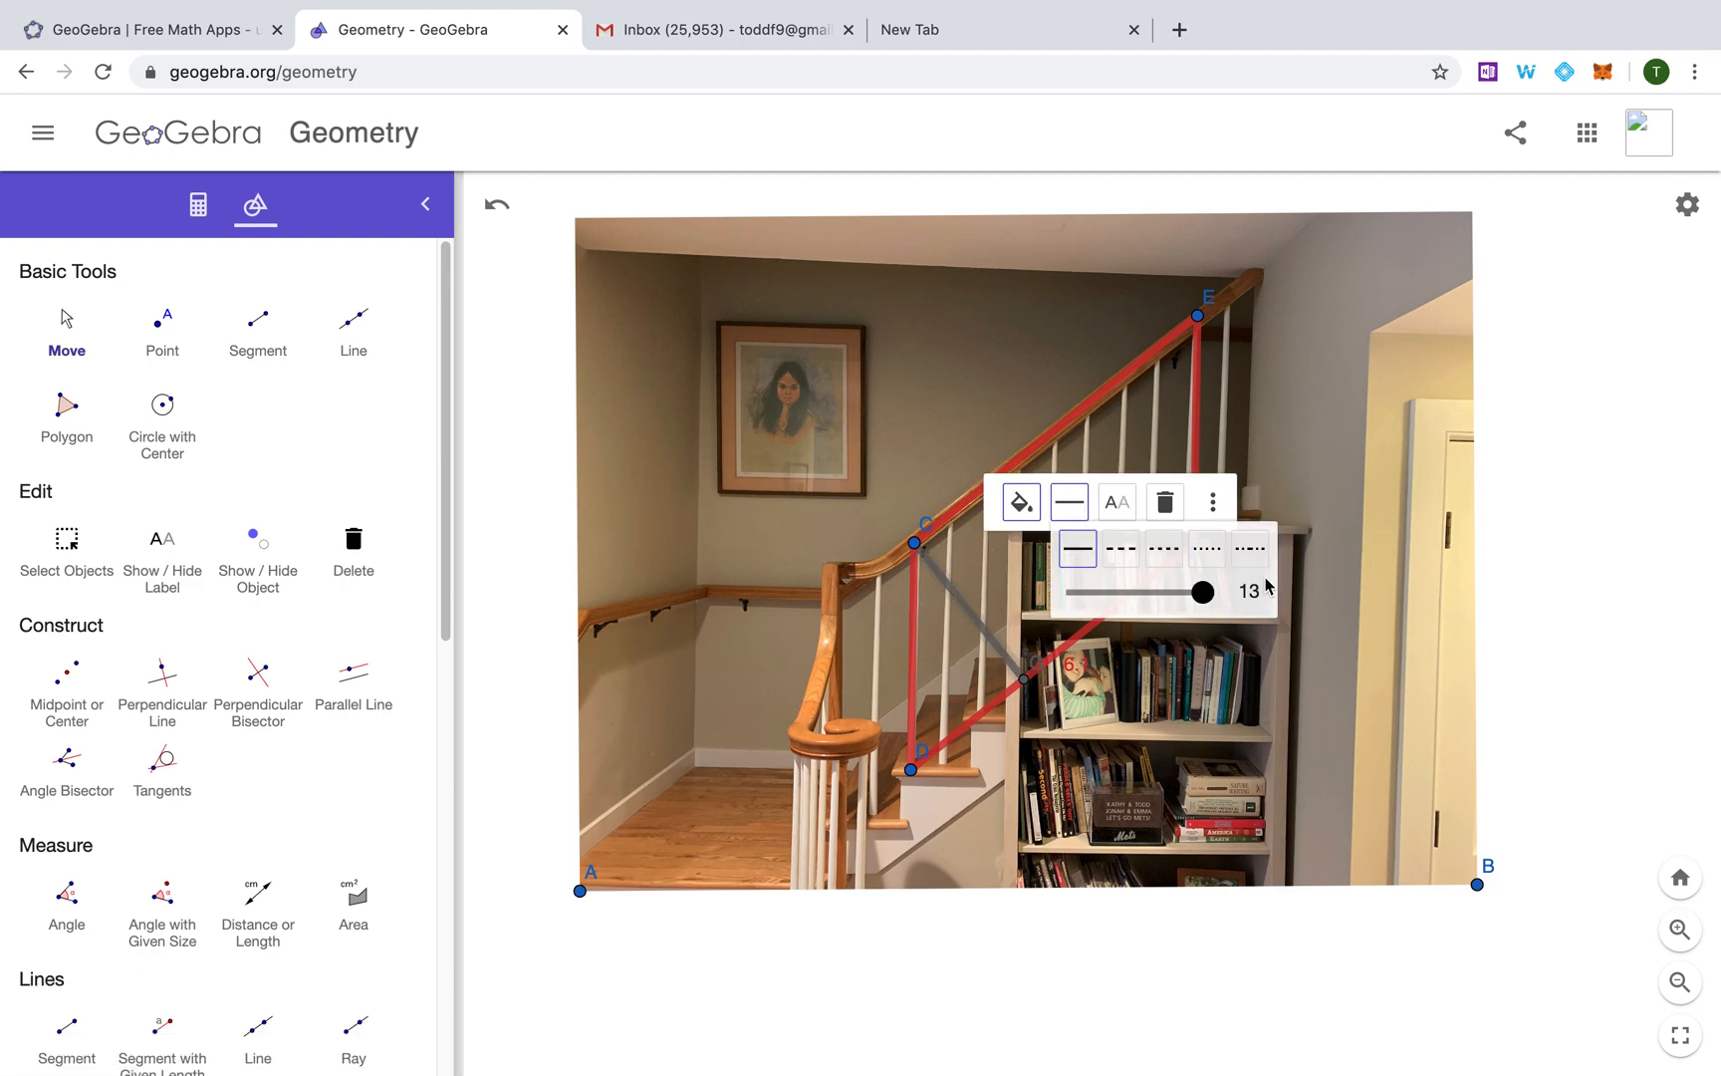
pyautogui.click(1018, 508)
pyautogui.click(1075, 549)
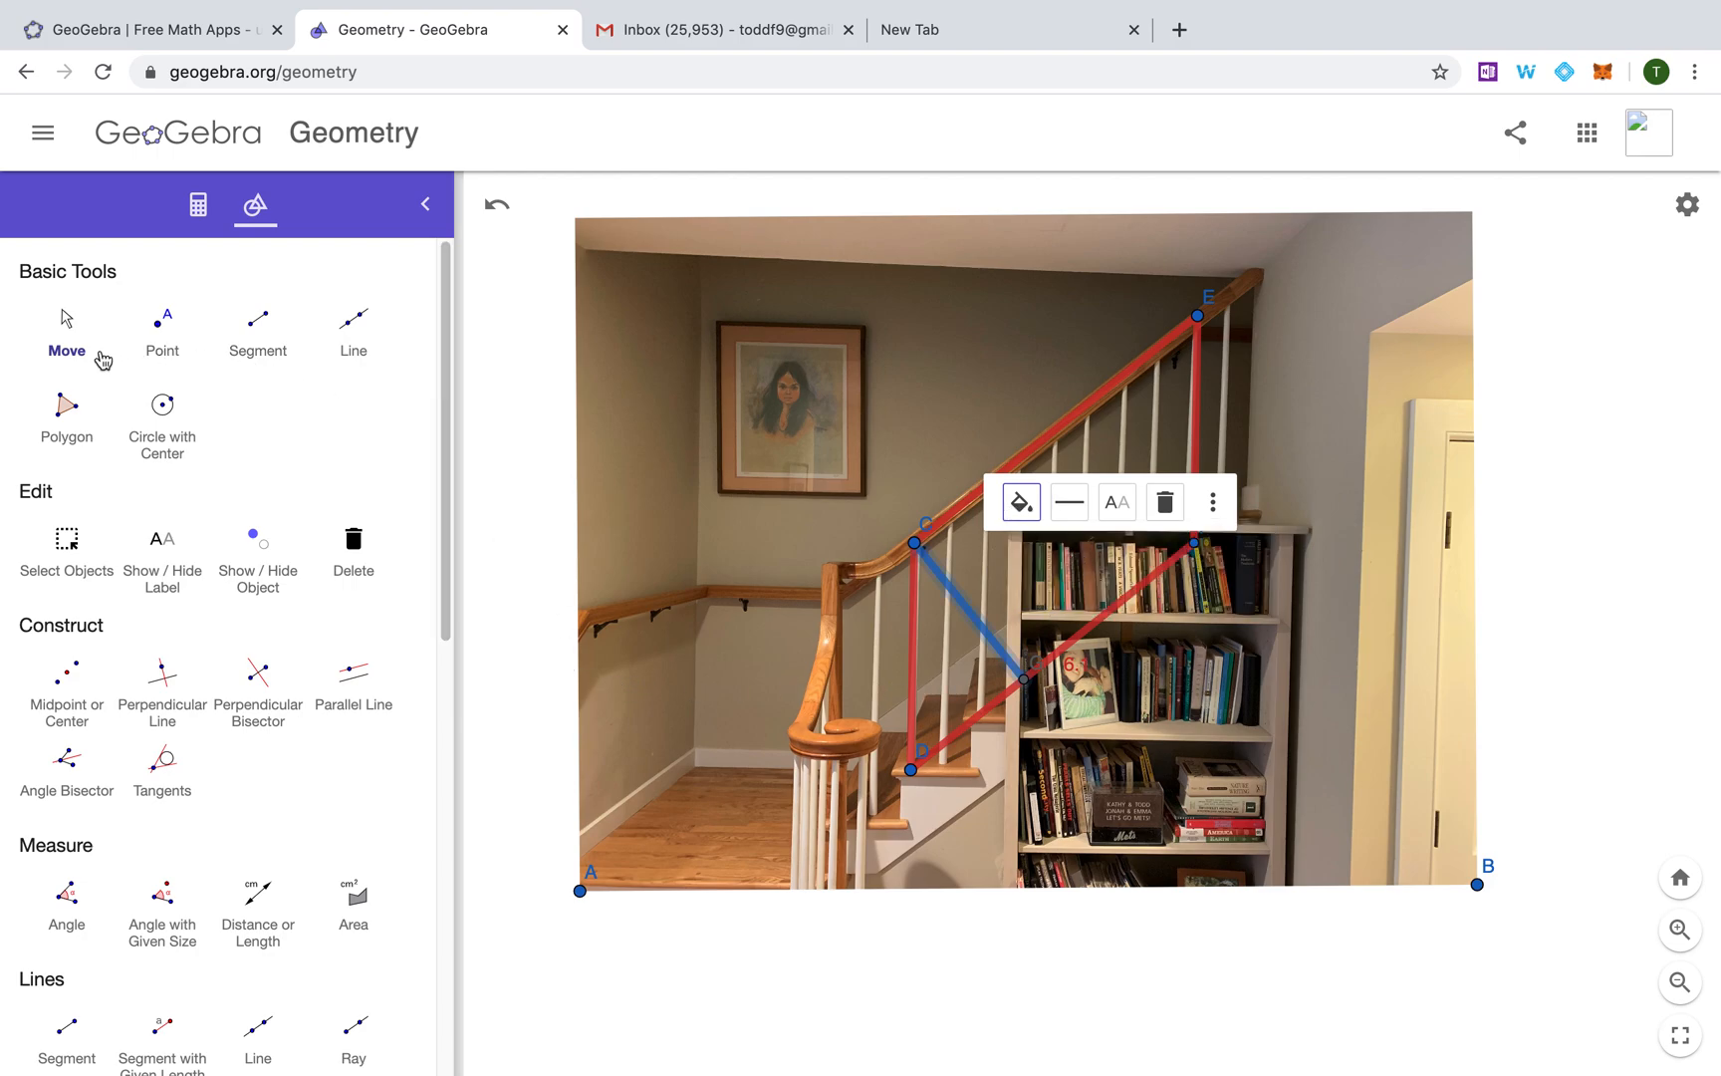
pyautogui.click(62, 324)
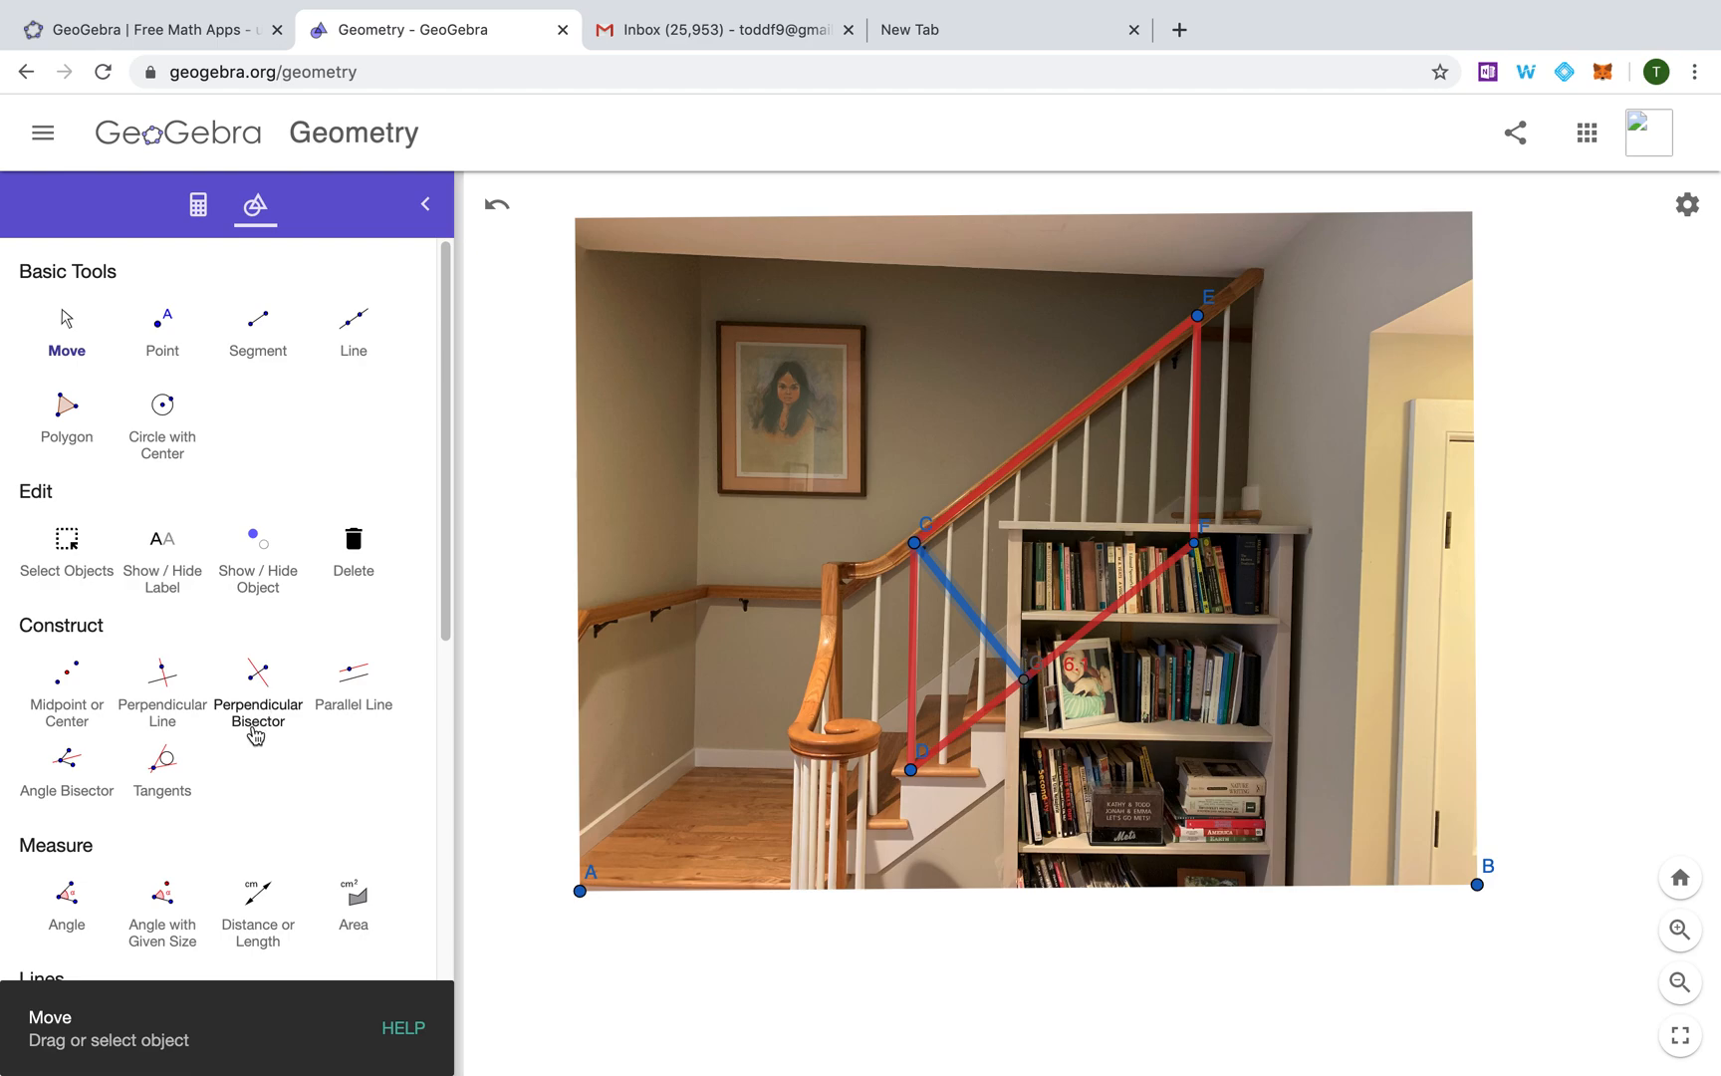
# Measure the length of the blue height segment and reposition the length labels of the height and segment DF
pyautogui.scroll(-1, 314, 830)
pyautogui.click(262, 884)
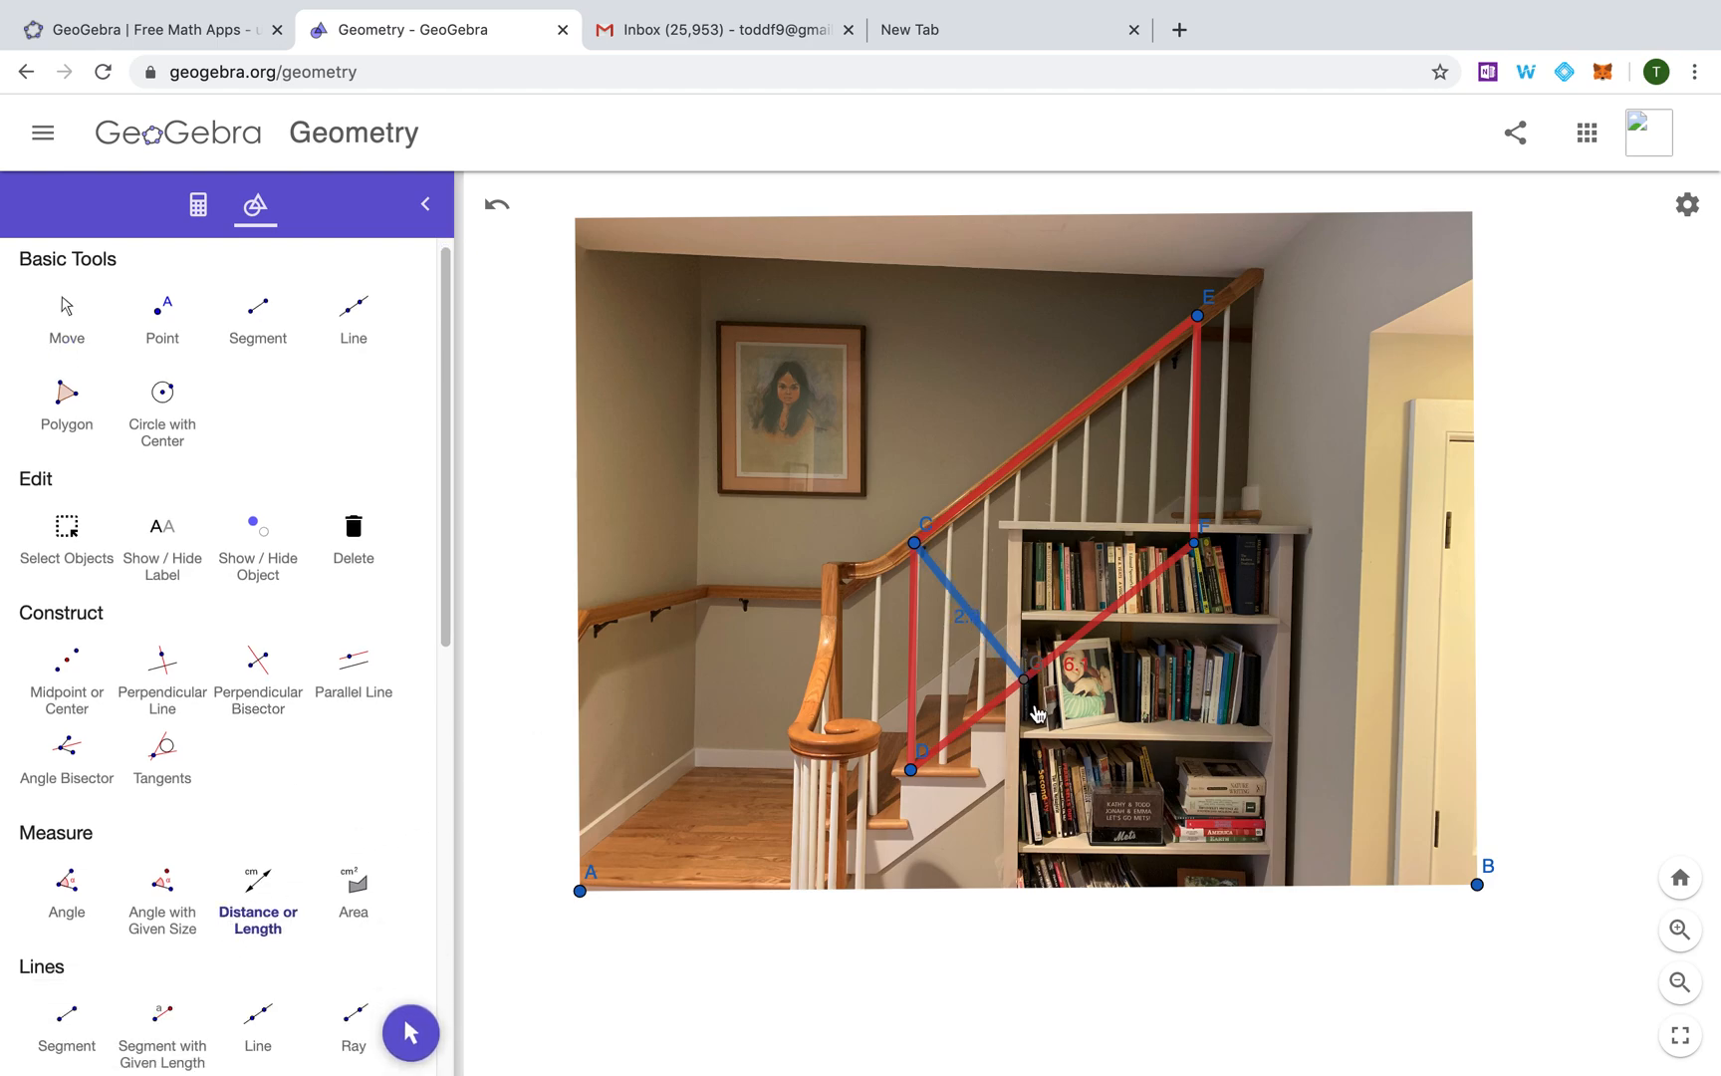
pyautogui.click(68, 316)
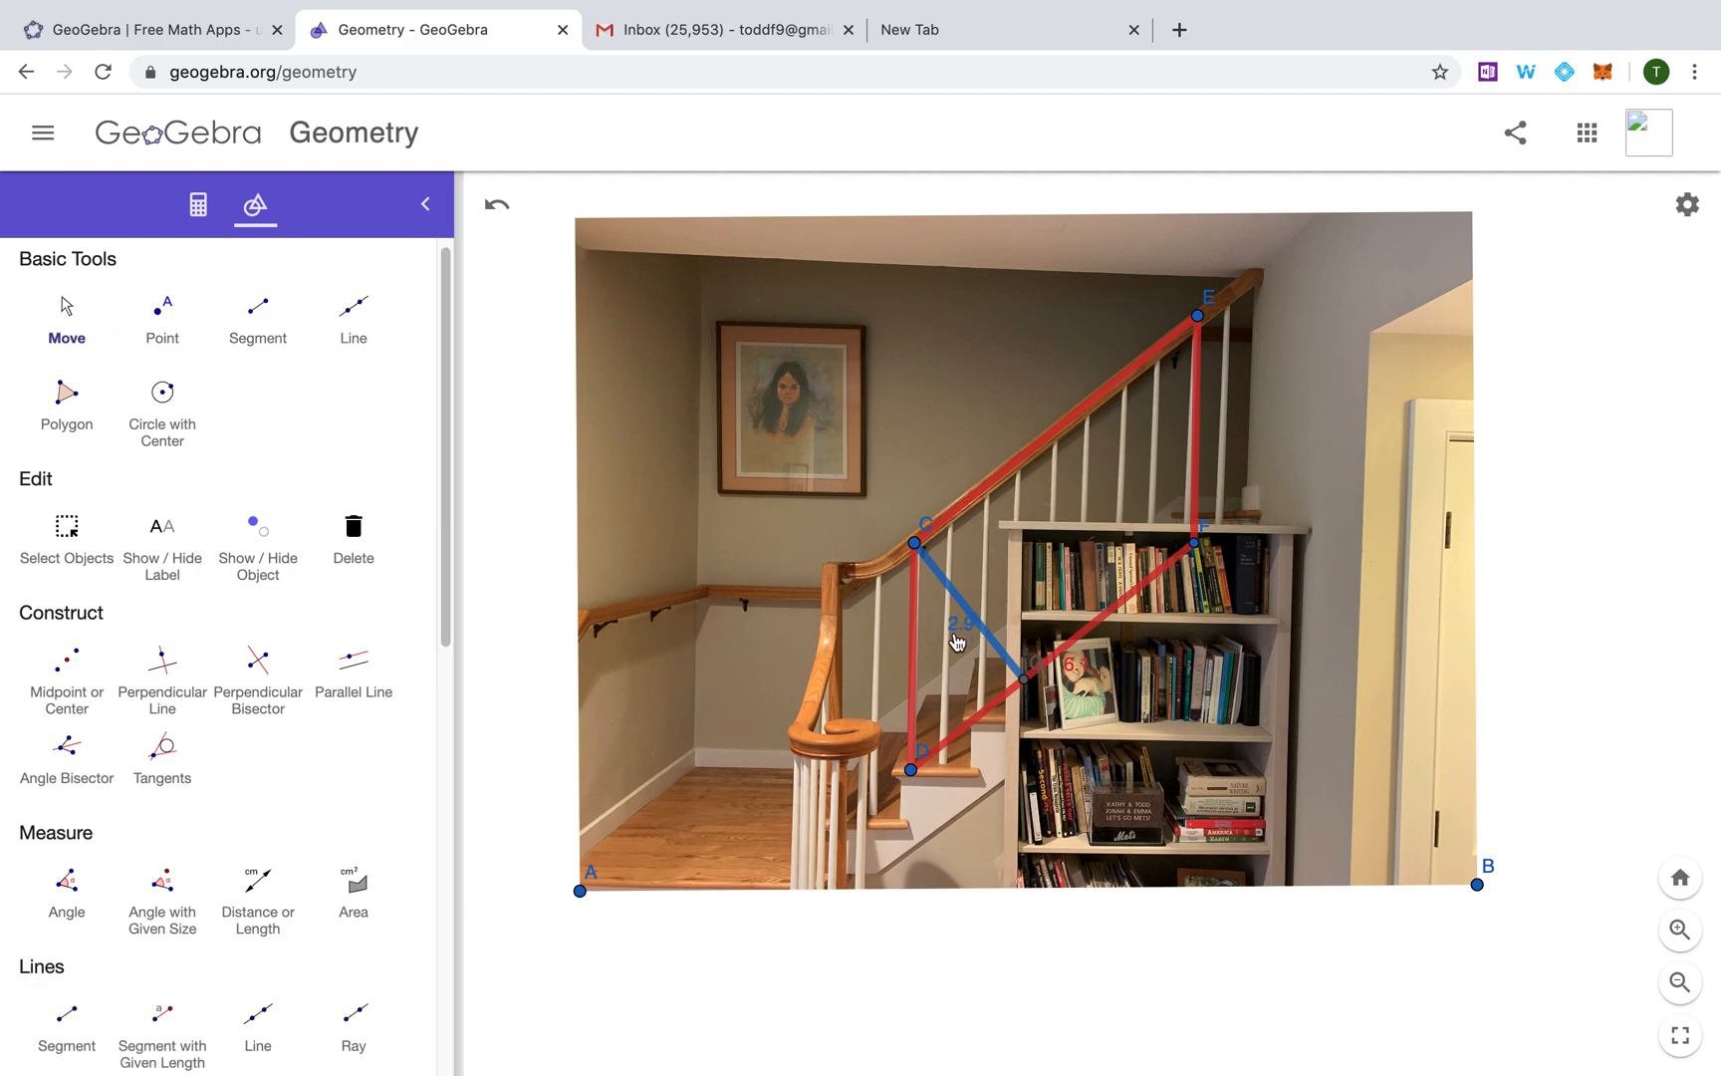
pyautogui.click(1071, 684)
pyautogui.moveTo(1080, 678); pyautogui.dragTo(1077, 685)
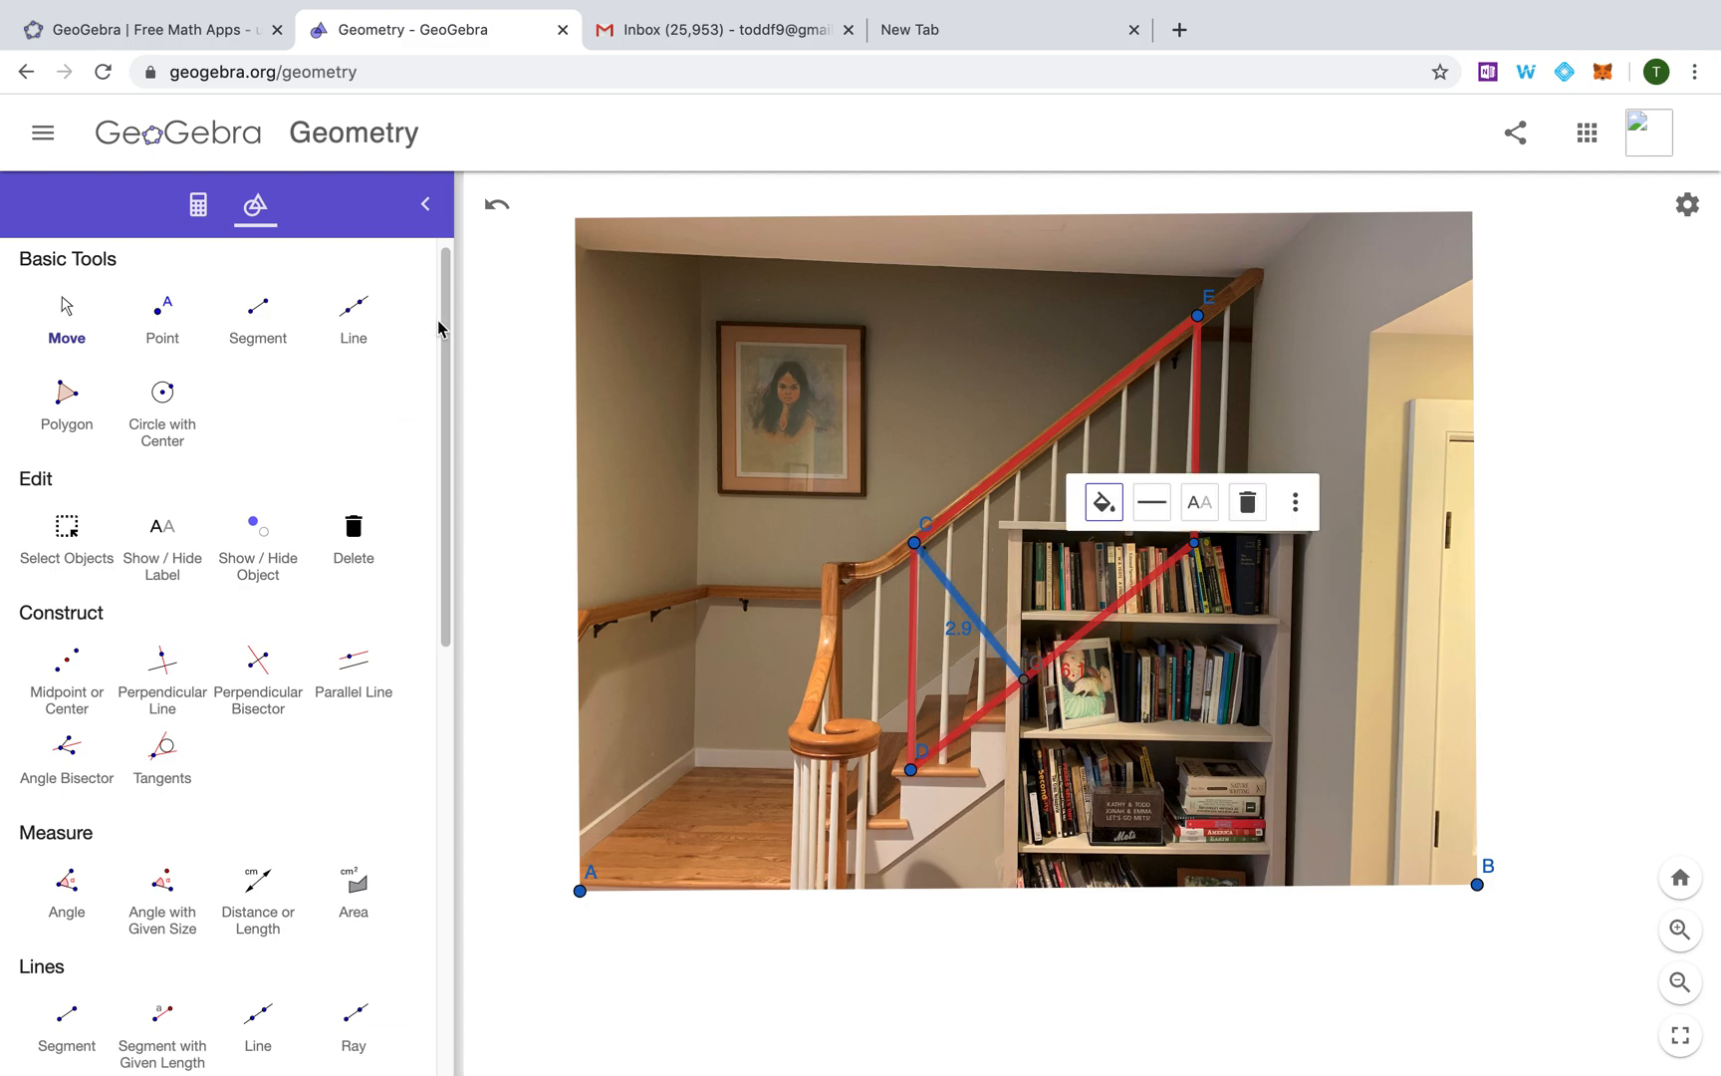
# Calculate the height times base product 2.9*6.1 in the algebra input and place its result as text below the photo
pyautogui.scroll(-1, 438, 329)
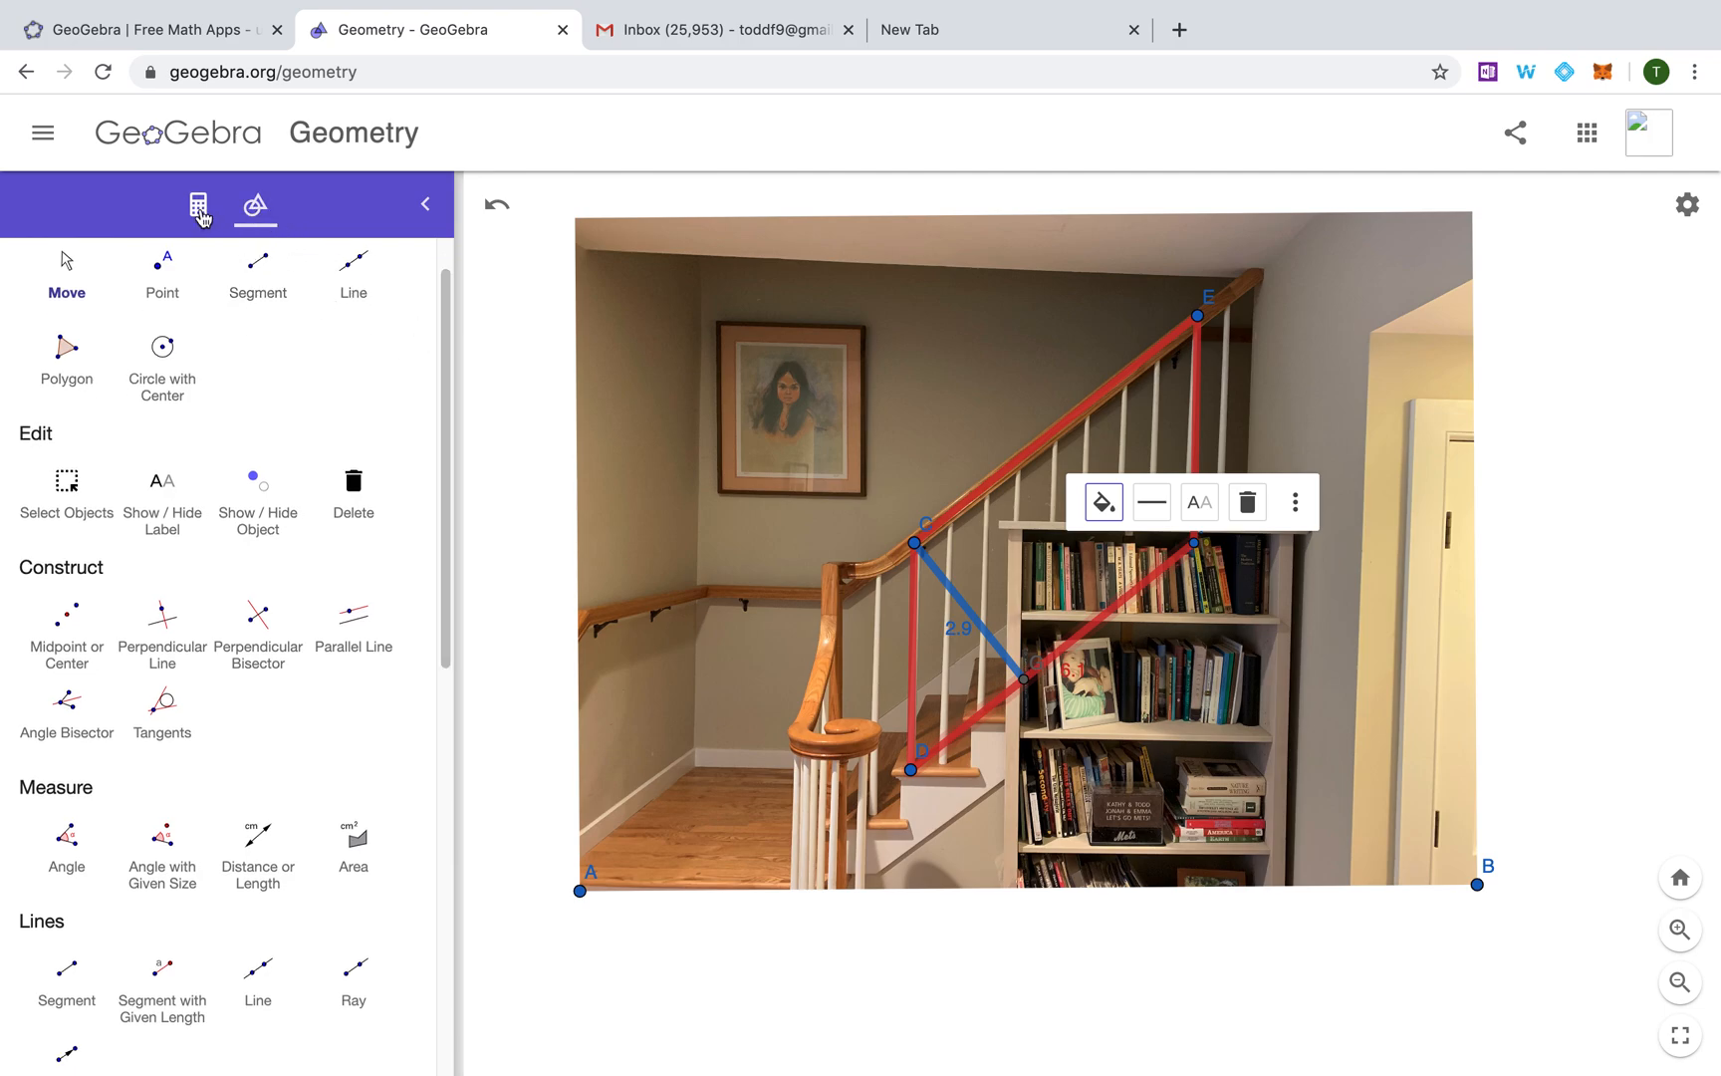
pyautogui.click(200, 211)
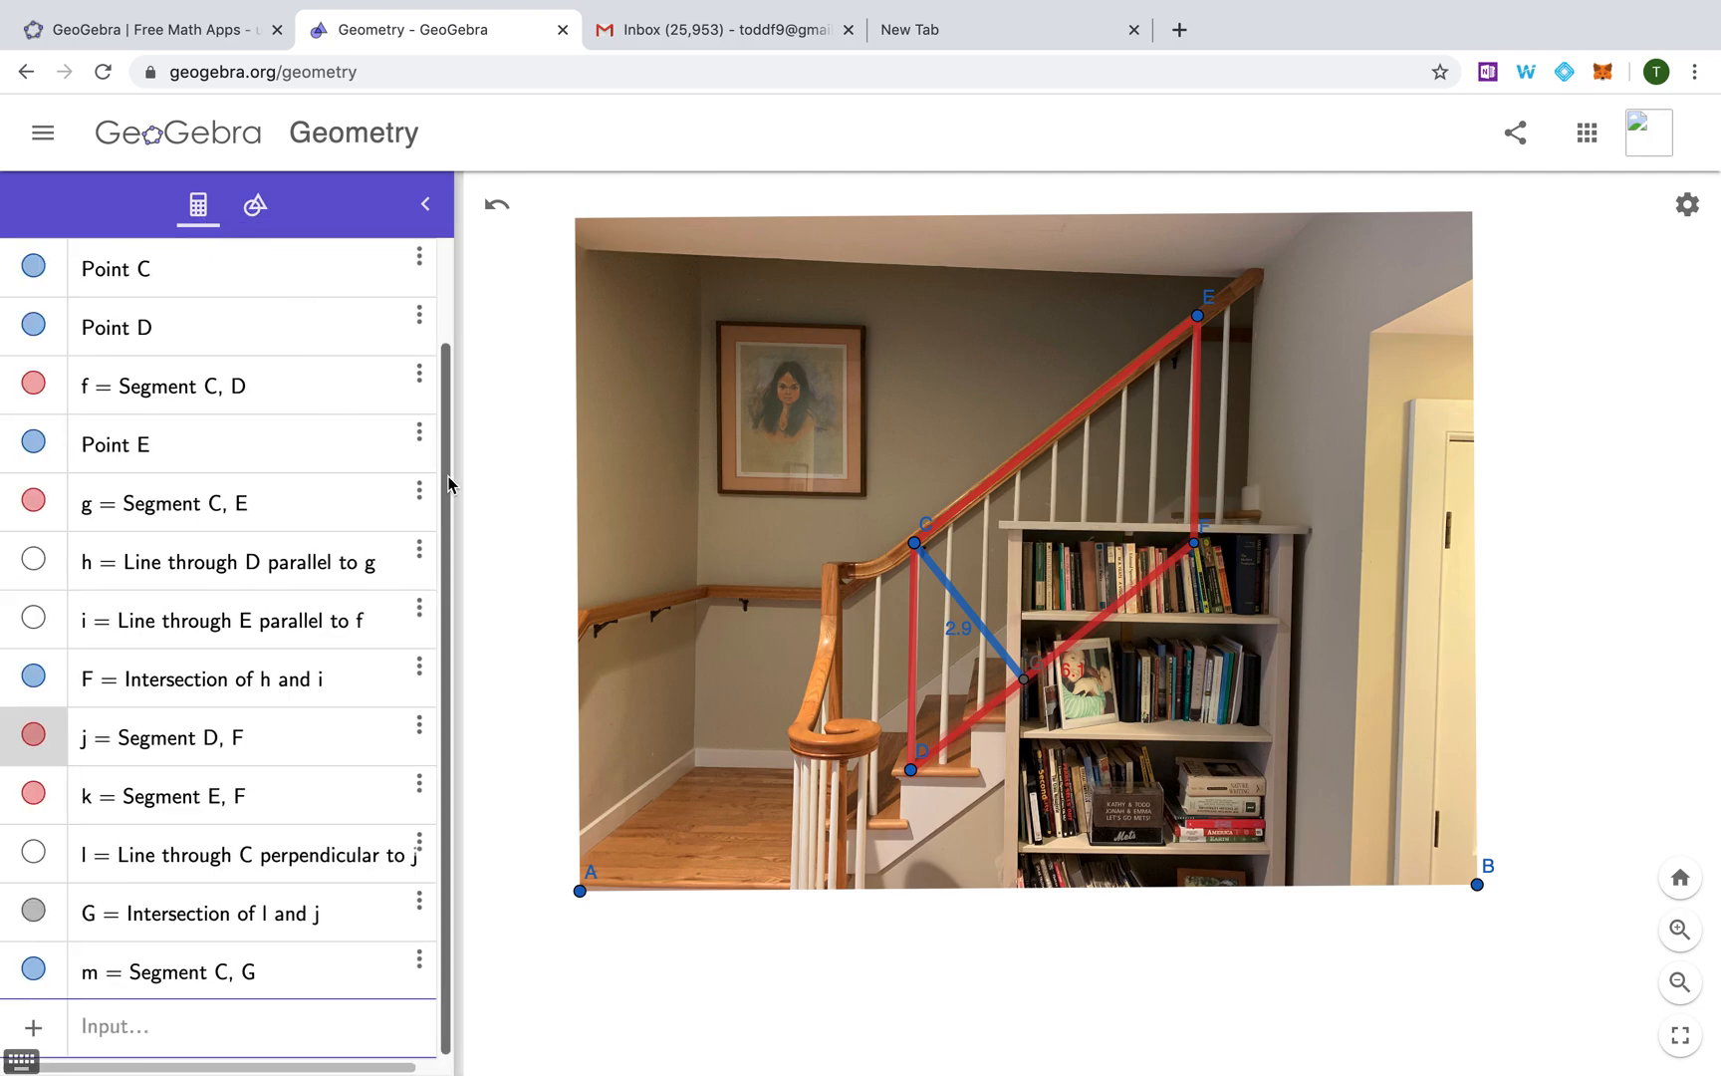
pyautogui.click(121, 1029)
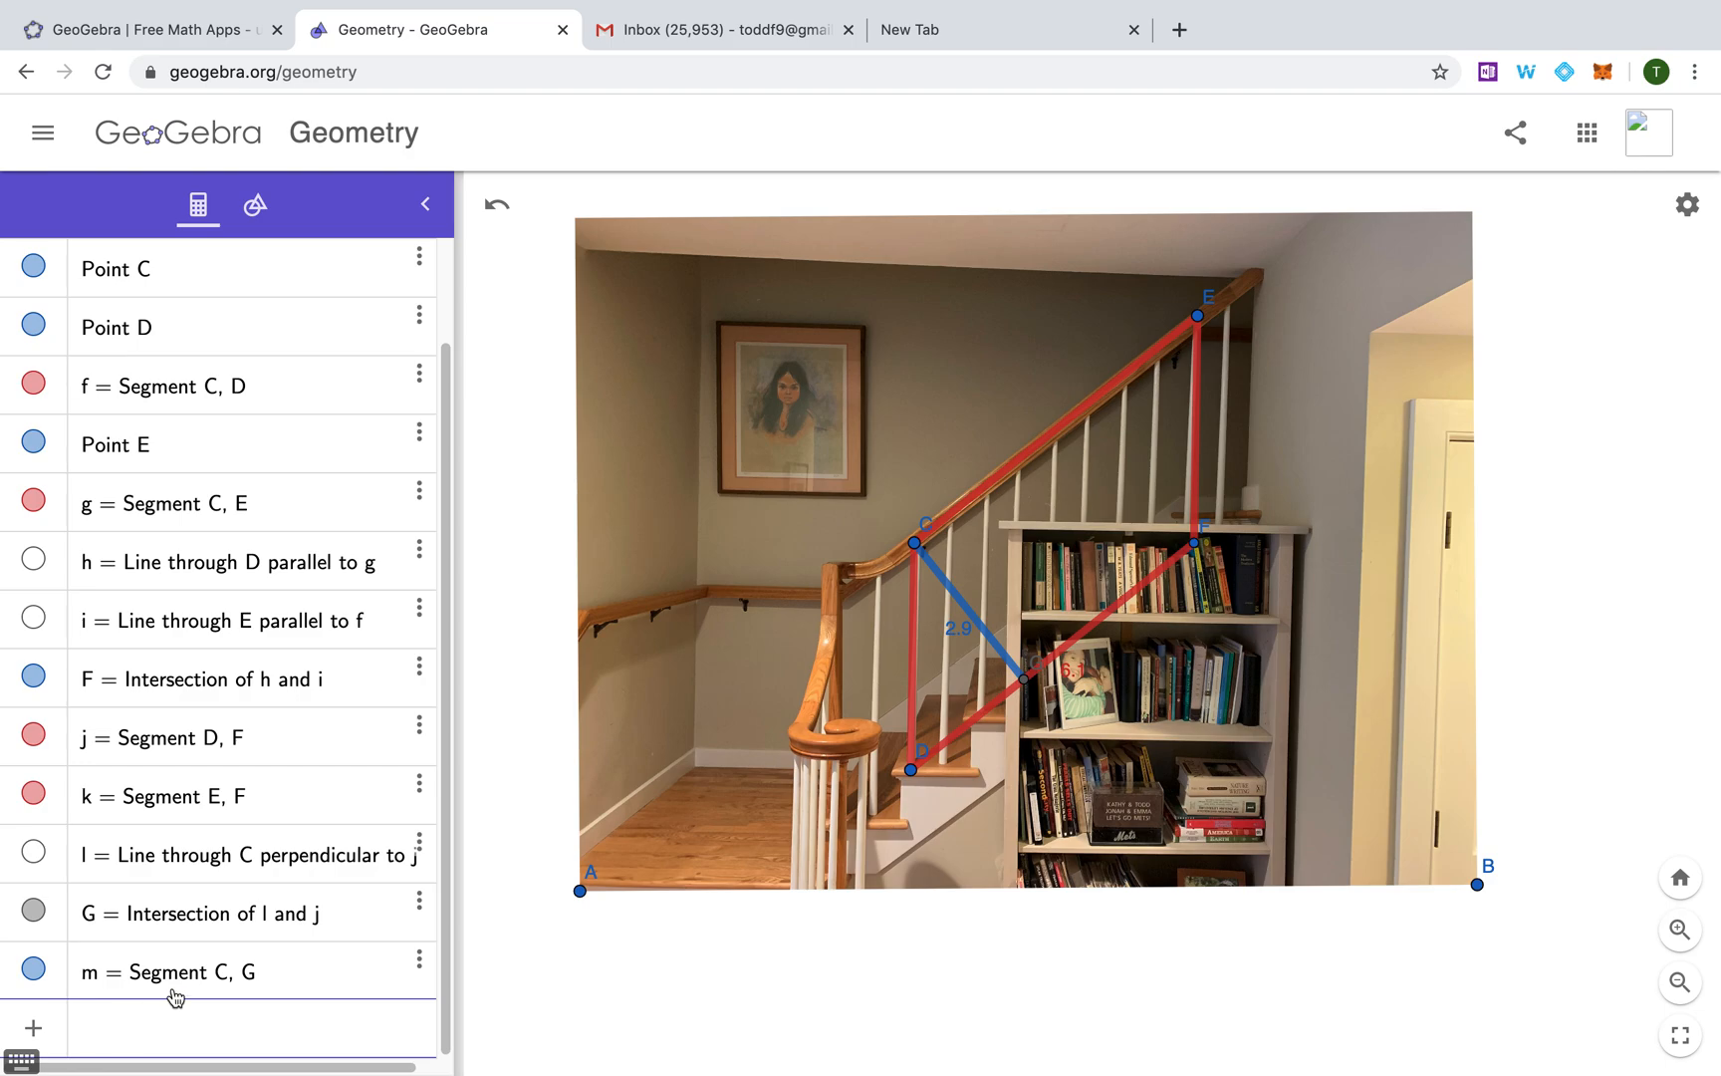
pyautogui.write('2')
pyautogui.write('.9*6.')
pyautogui.write('1')
pyautogui.press('Return')
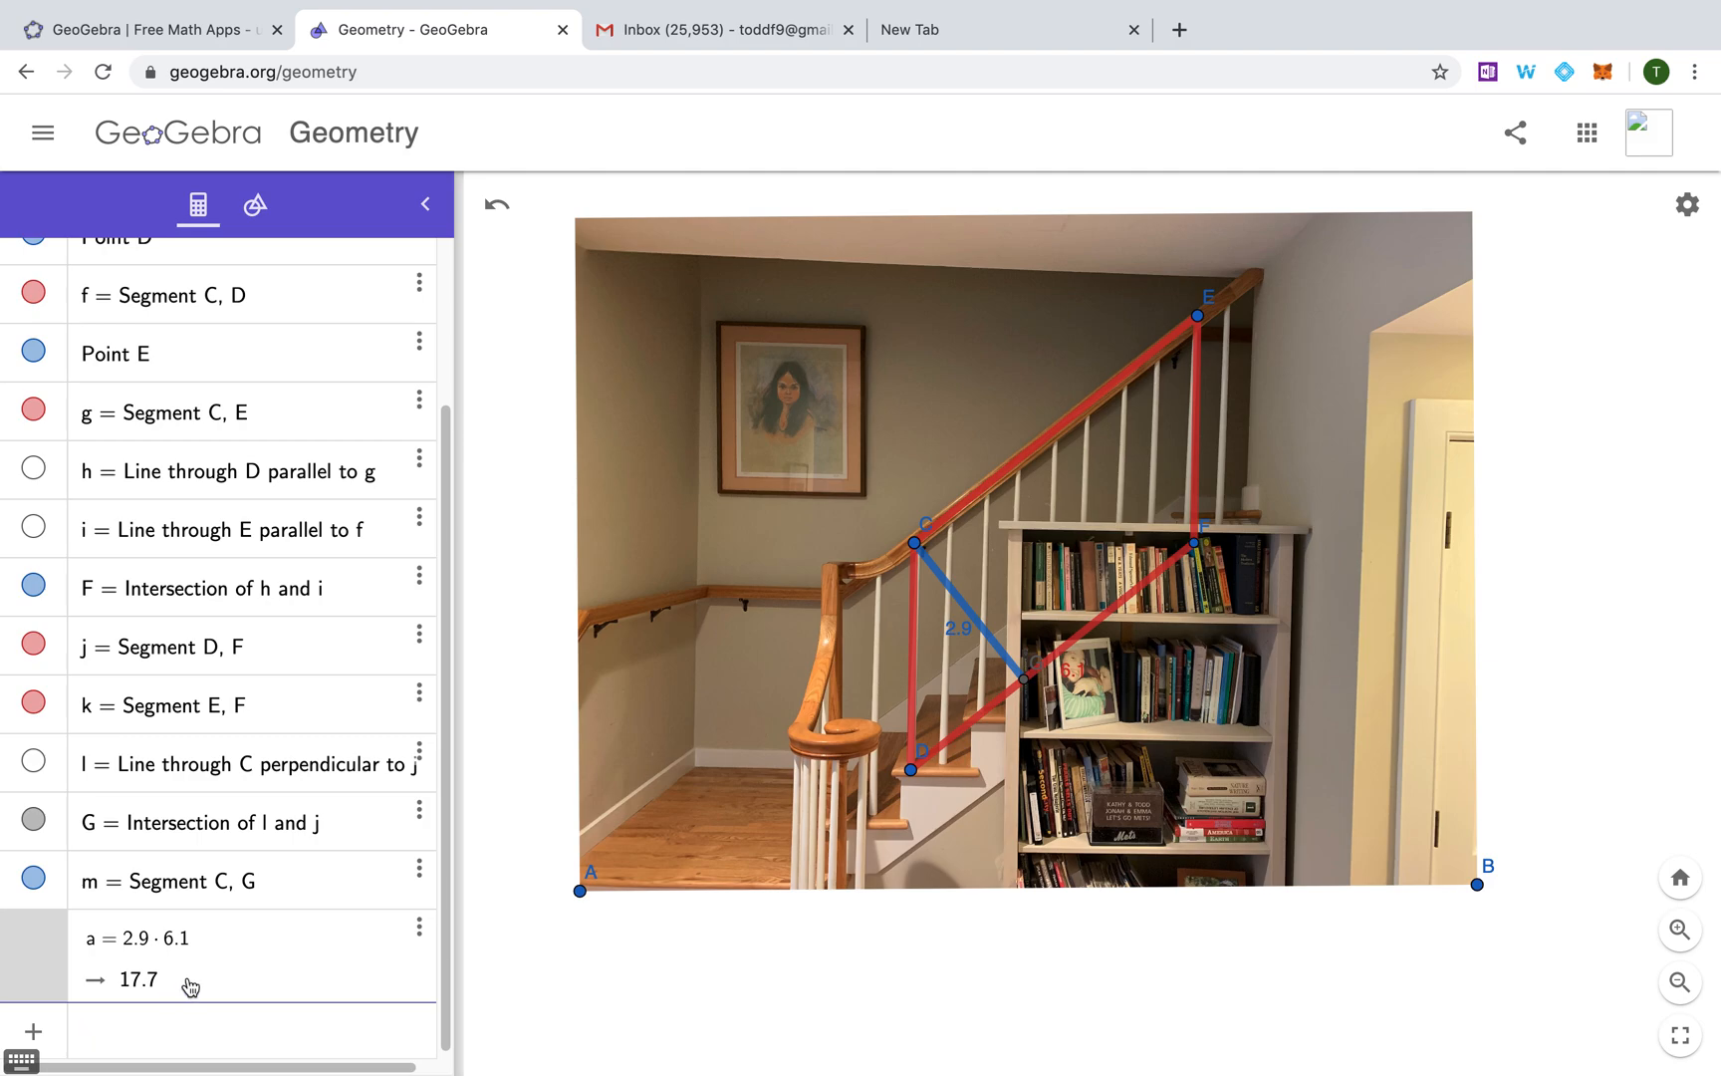
pyautogui.moveTo(460, 978); pyautogui.dragTo(658, 962)
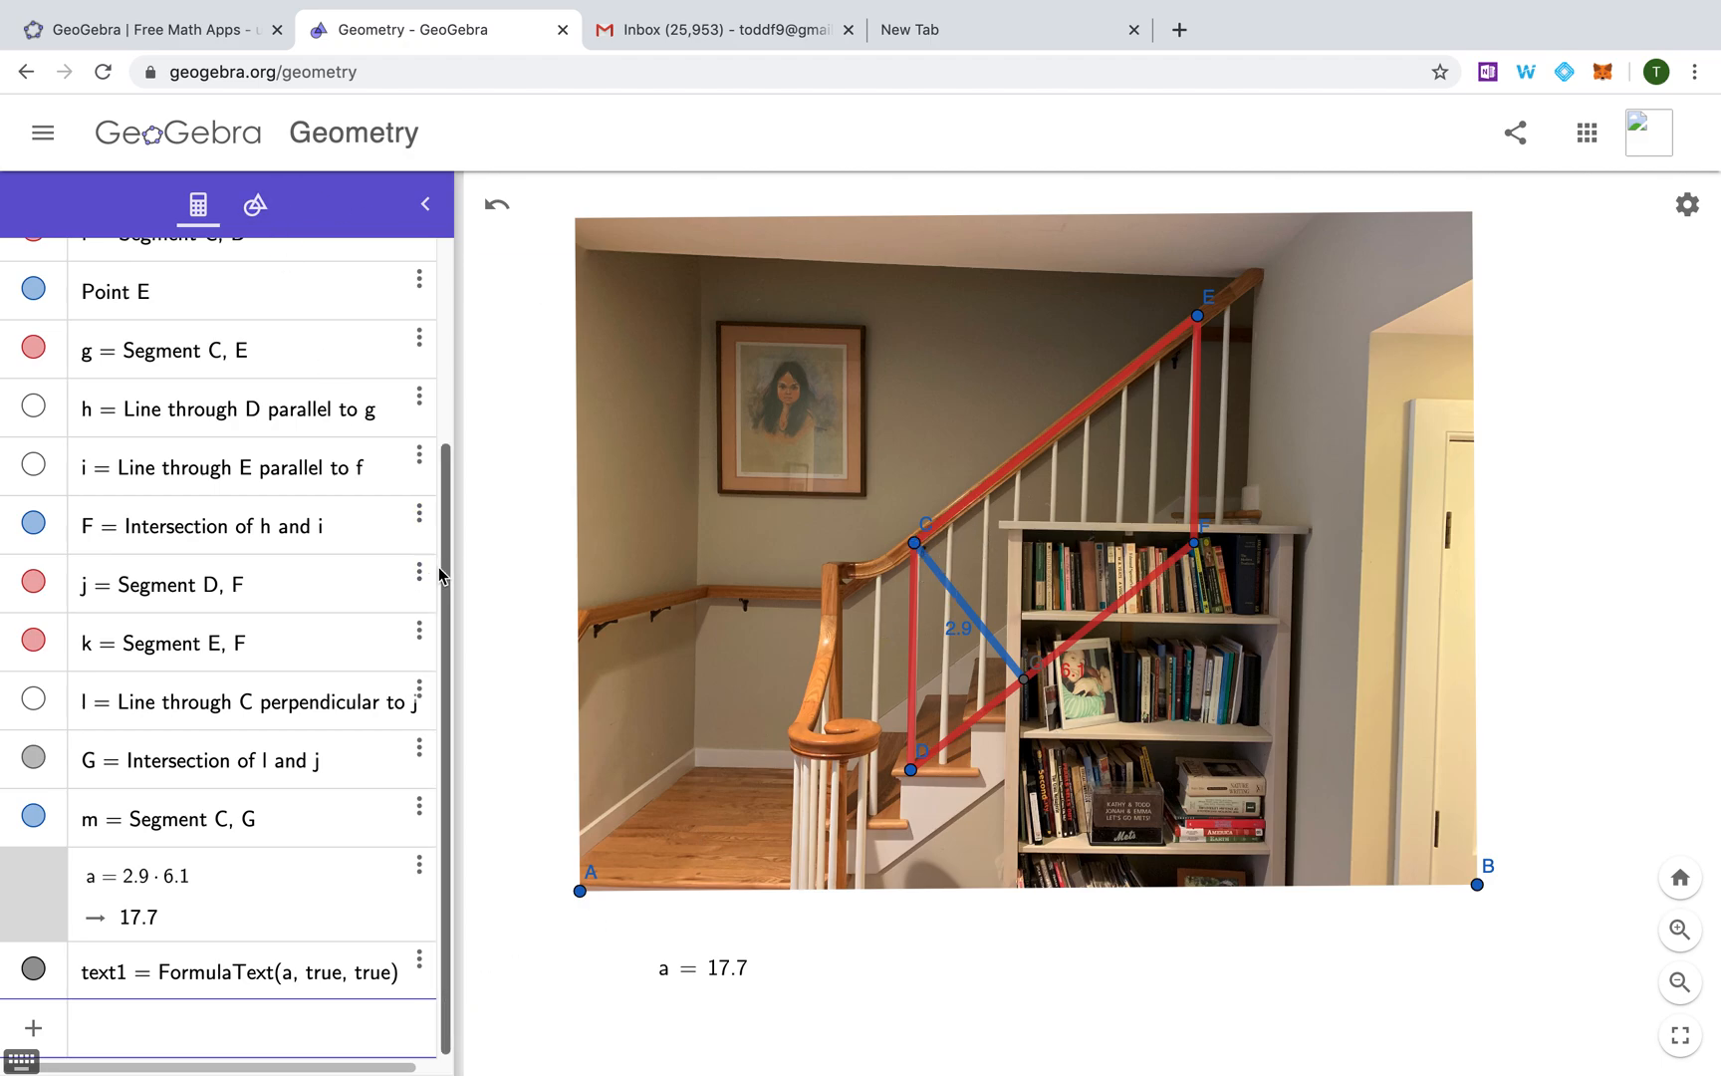
# Draw a polygon over the parallelogram through vertices C, D, F and E, closing it at C
pyautogui.click(283, 221)
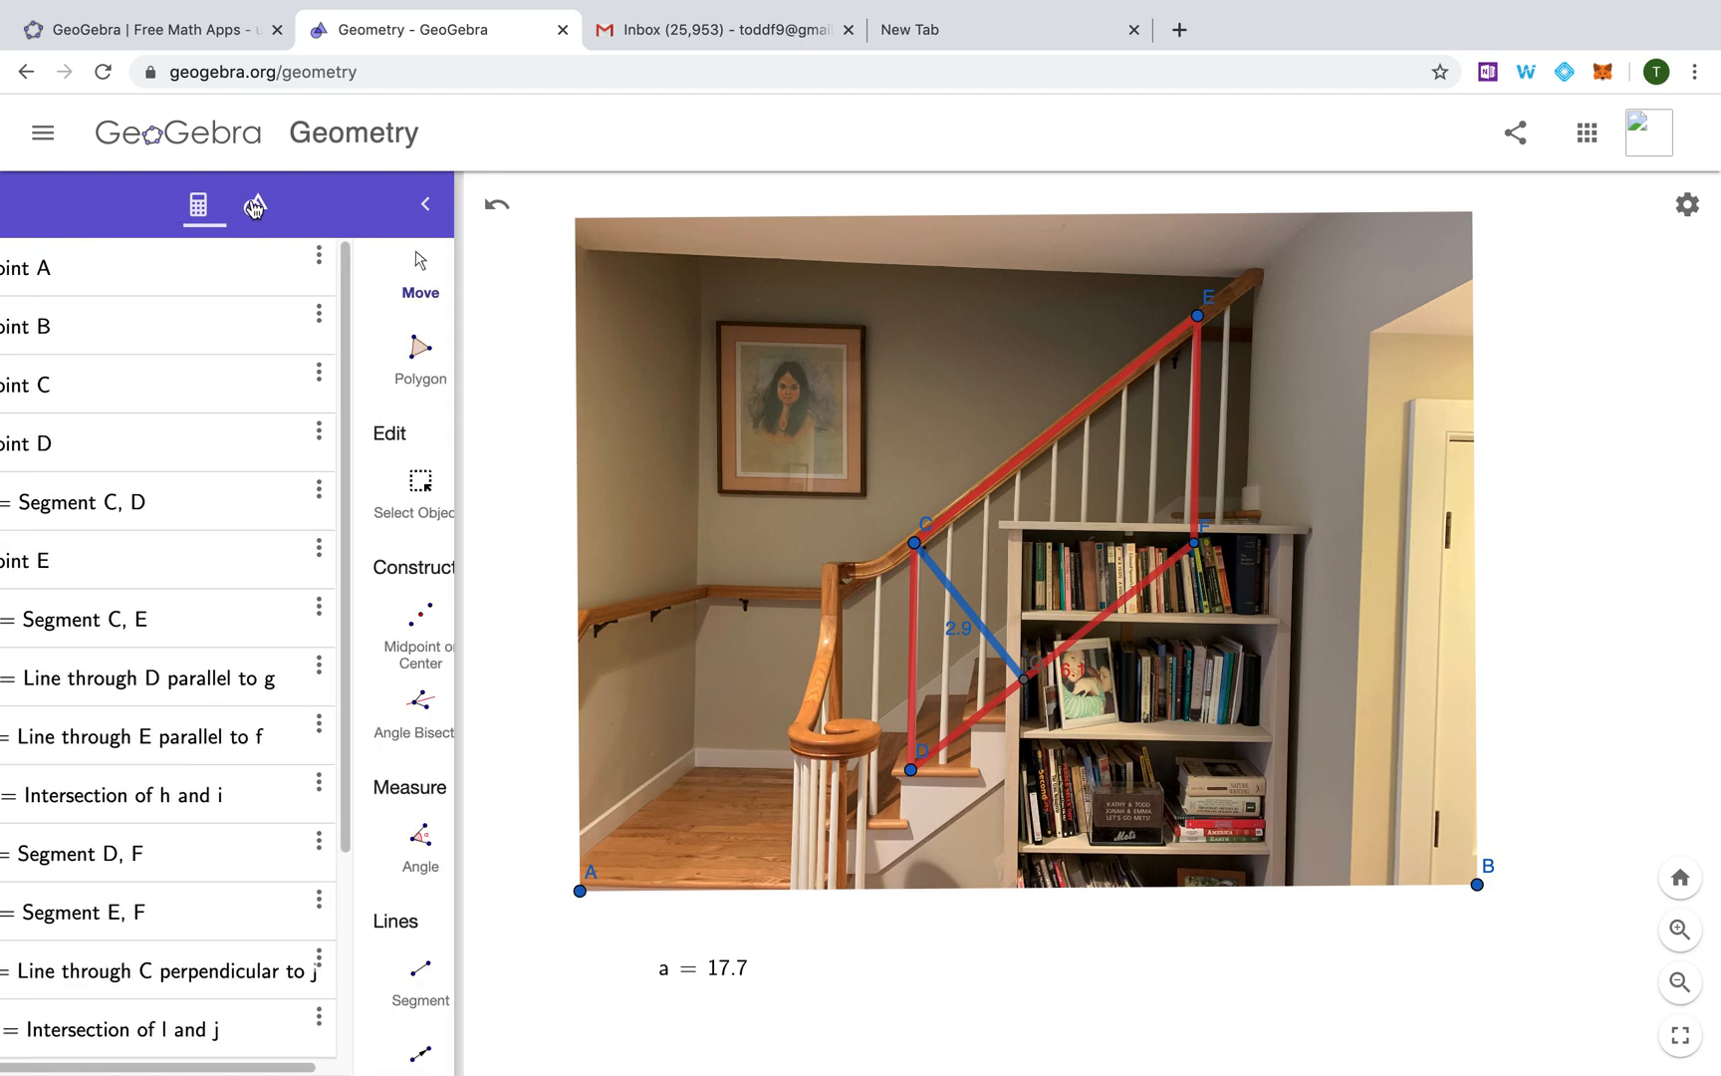
pyautogui.scroll(-1, 286, 451)
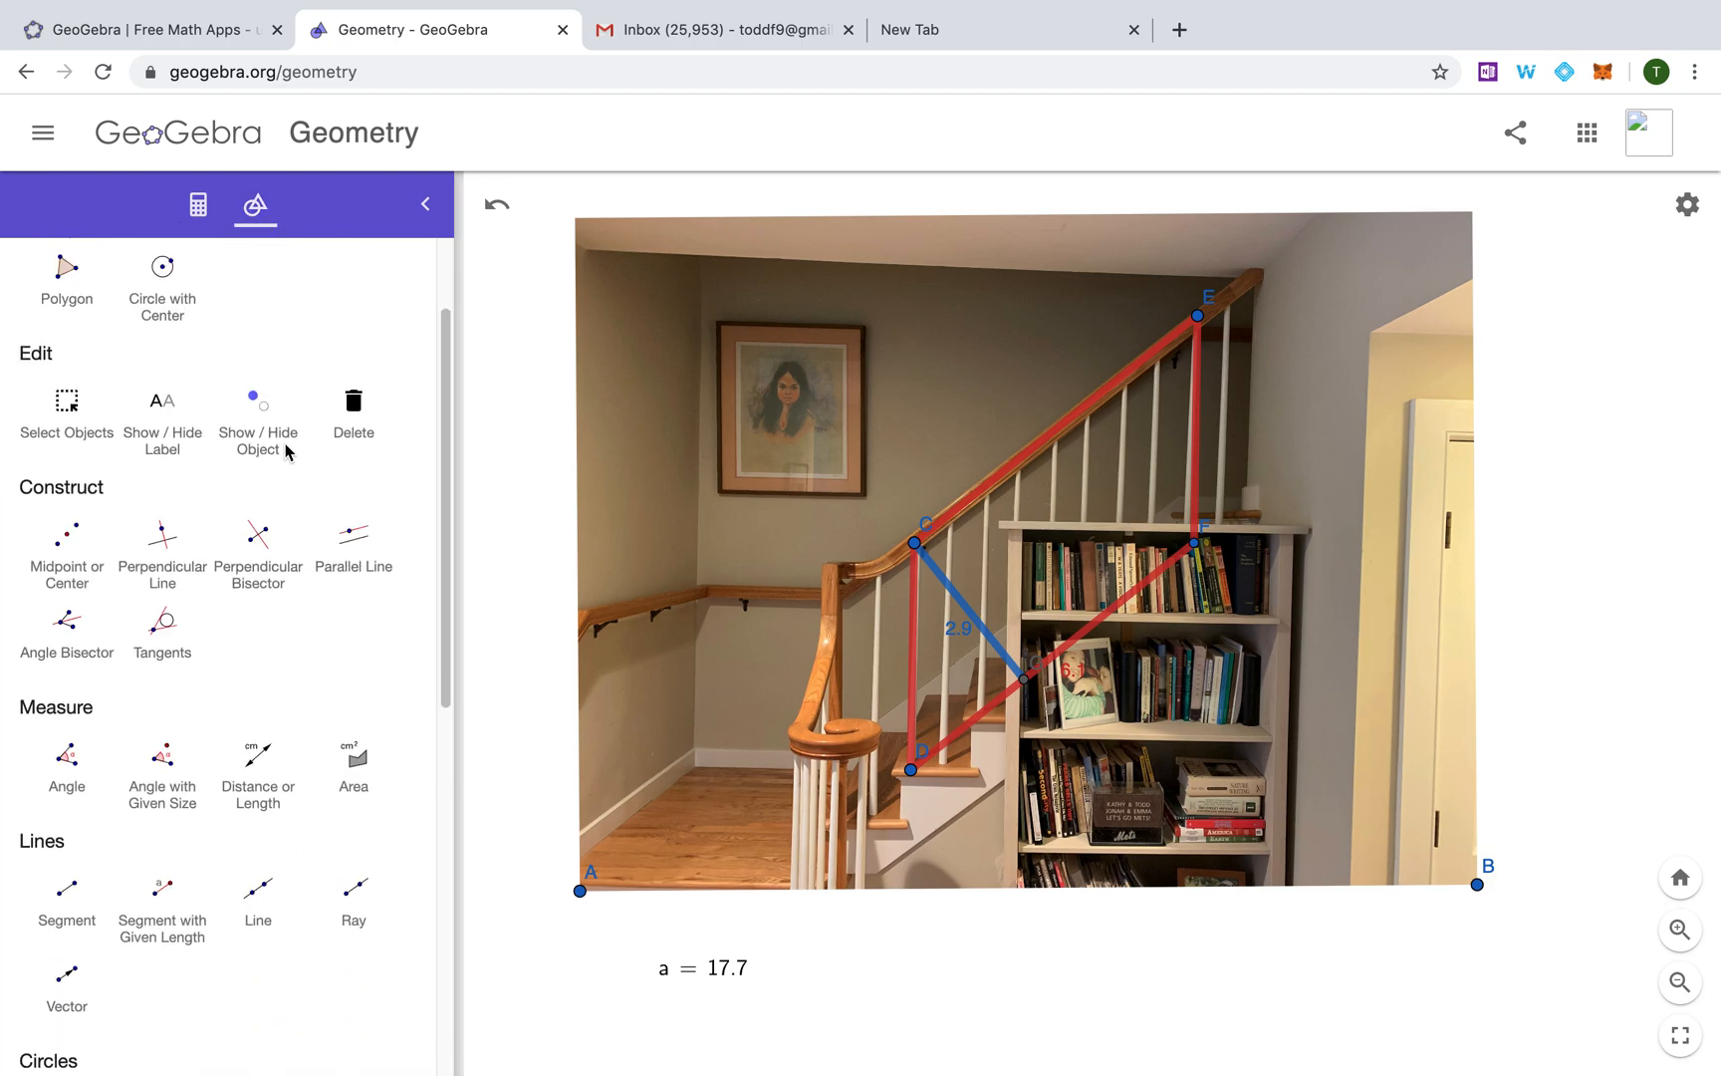
pyautogui.scroll(-5, 285, 451)
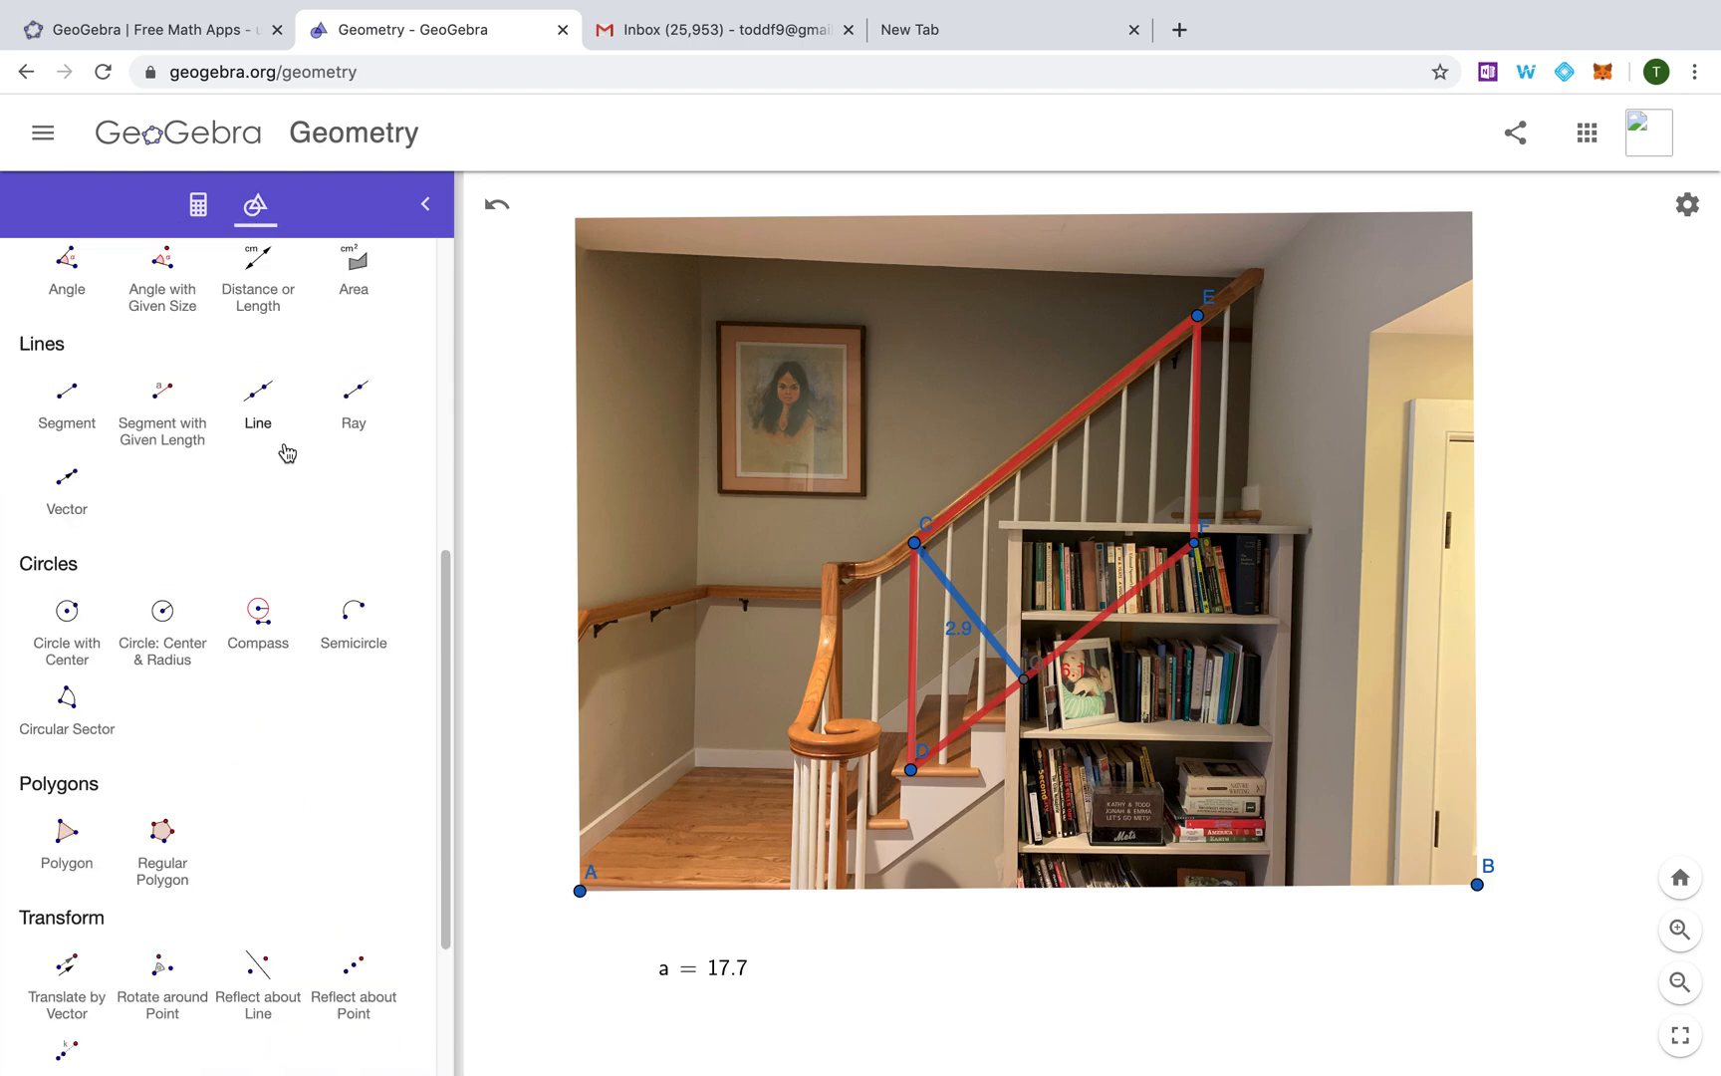
pyautogui.scroll(-1, 286, 451)
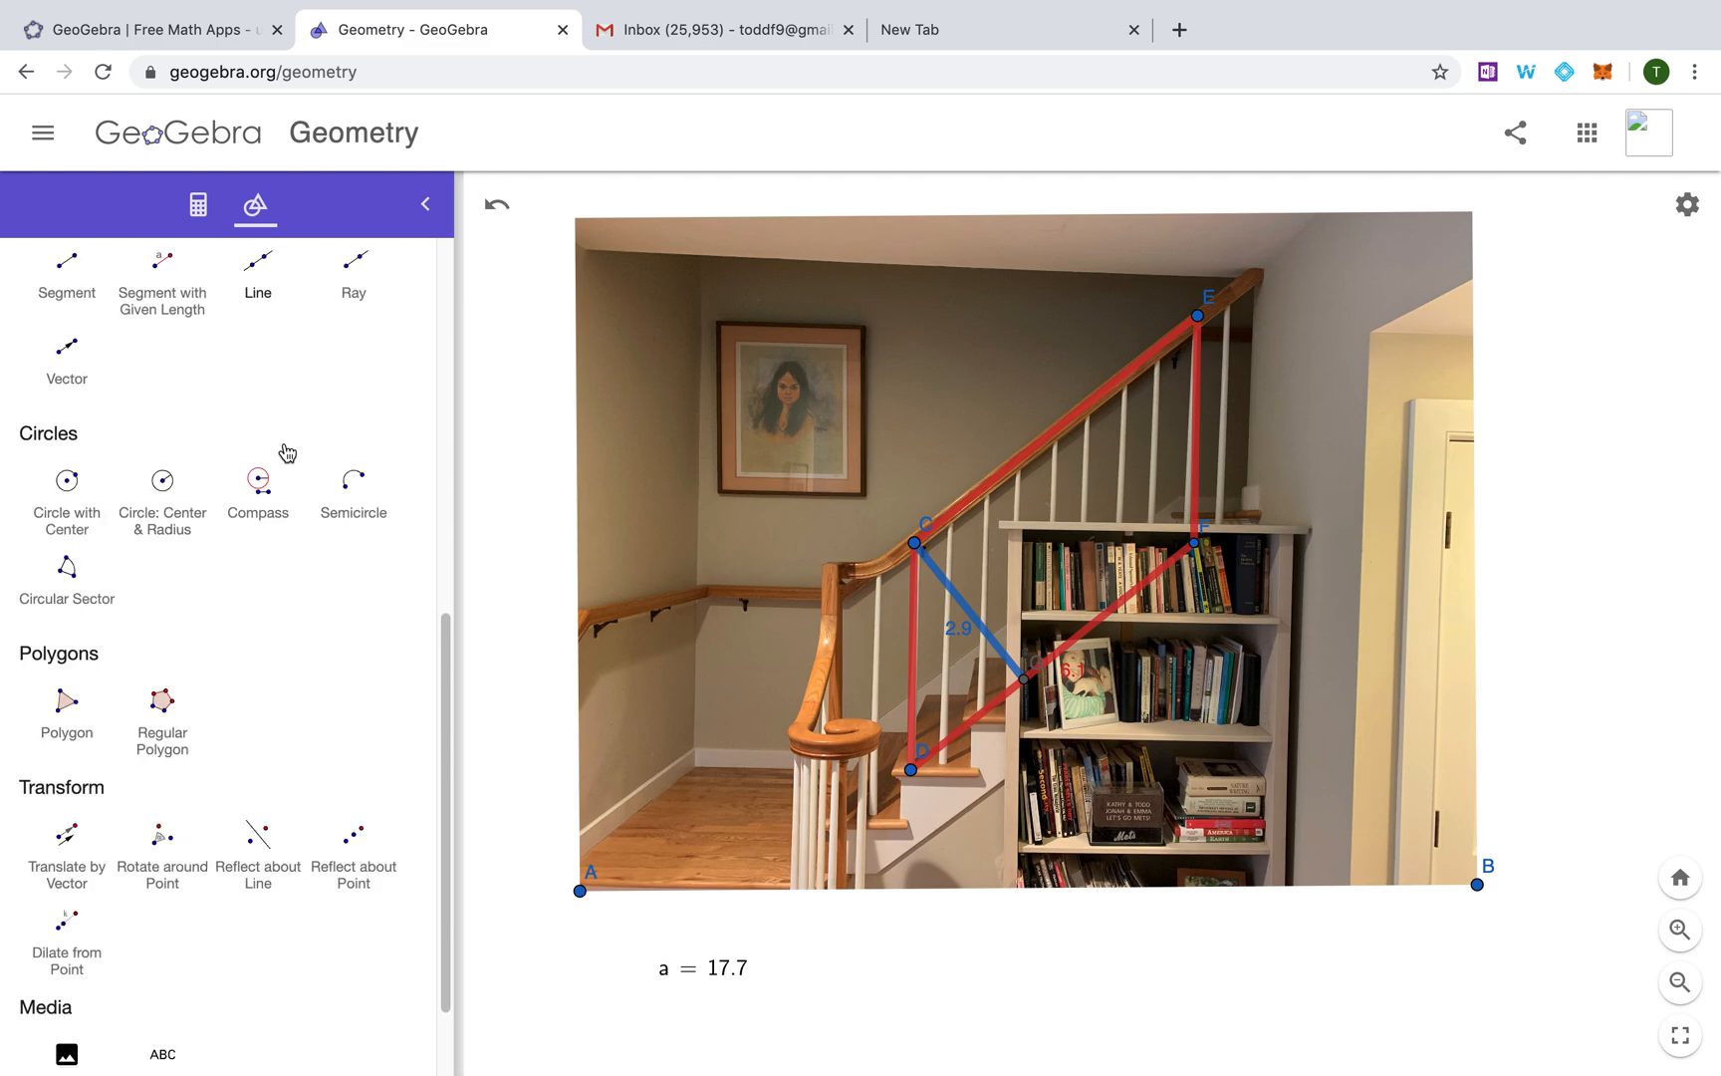
pyautogui.click(67, 707)
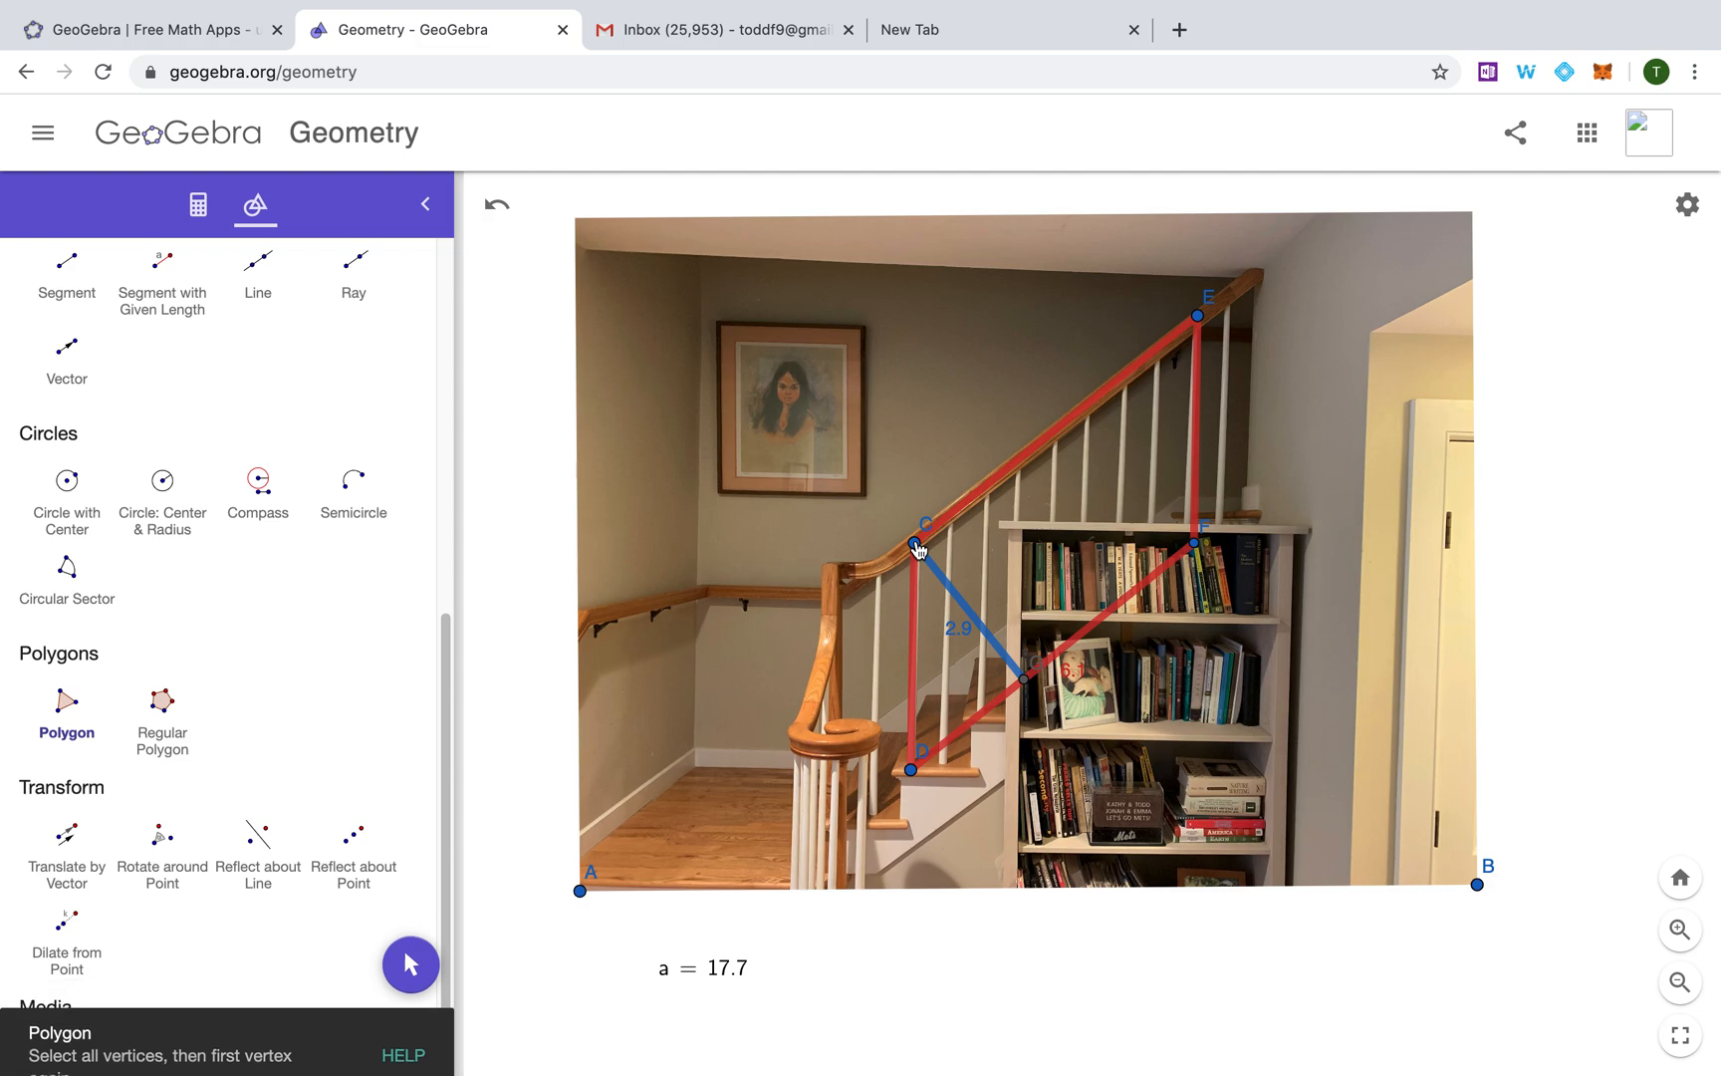
pyautogui.click(915, 545)
pyautogui.click(912, 769)
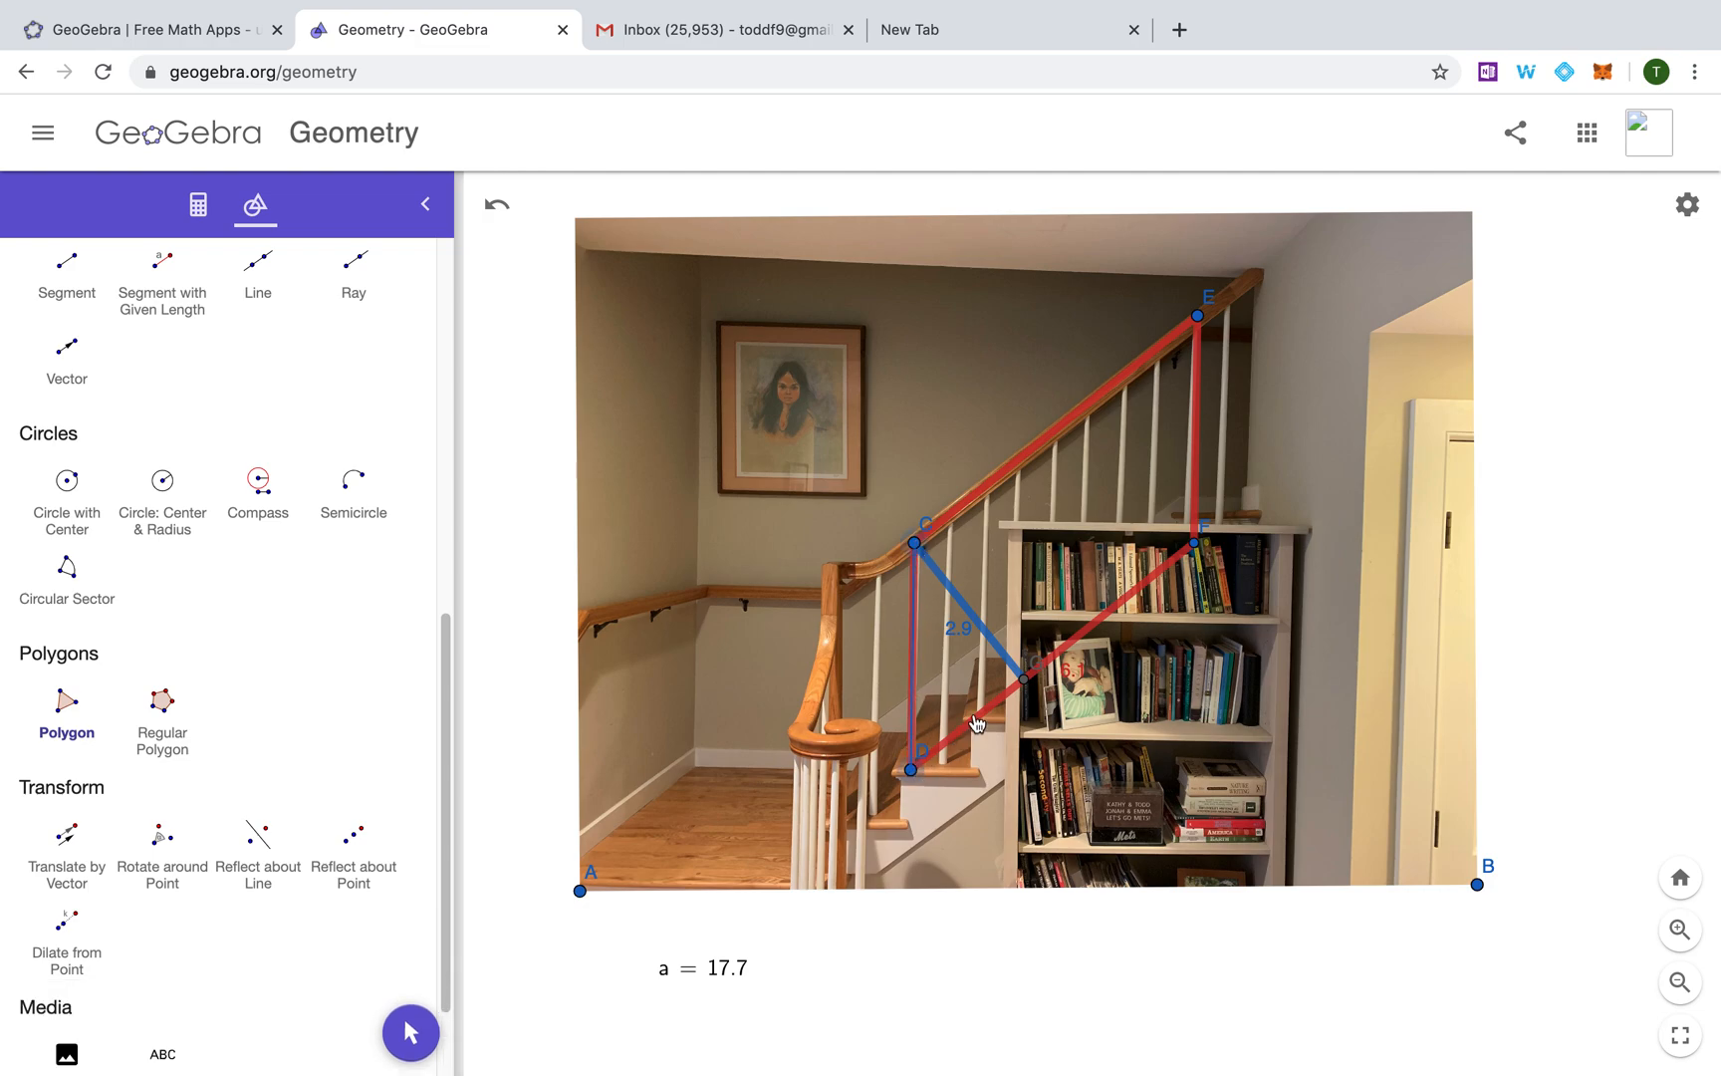
pyautogui.click(1195, 530)
pyautogui.click(917, 543)
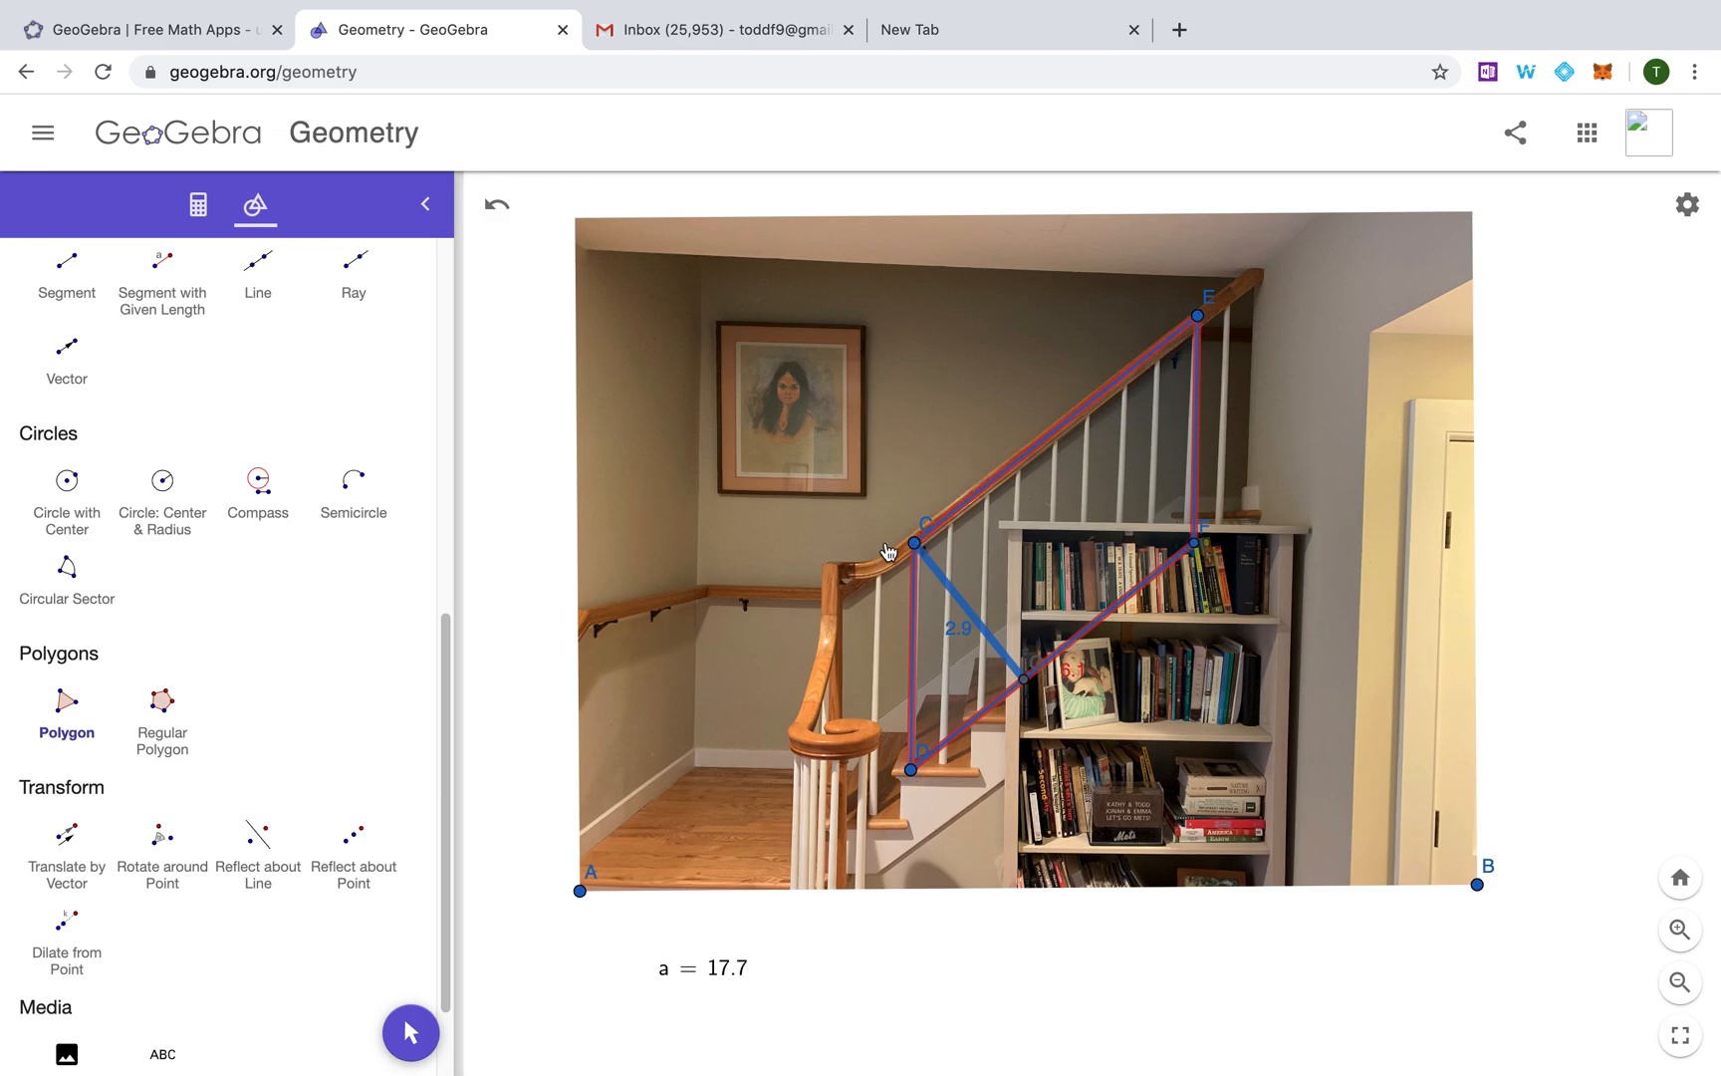
pyautogui.click(410, 1033)
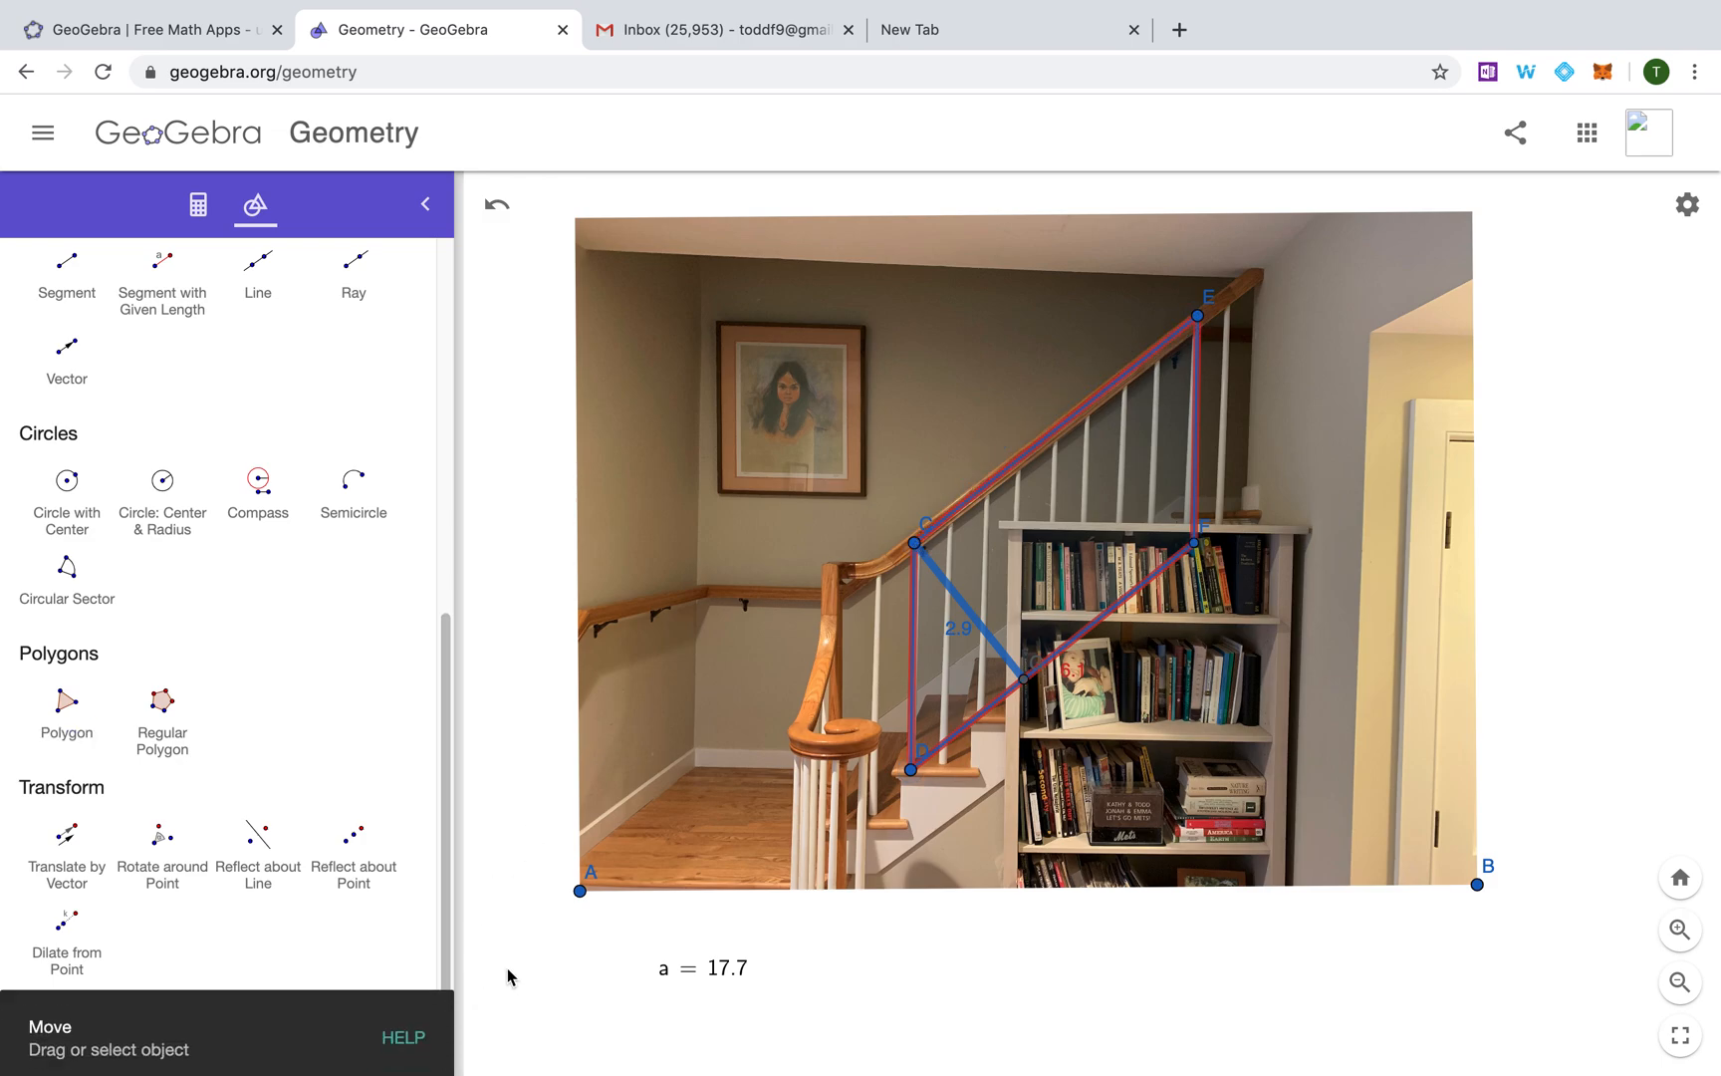
# Measure the area of polygon CDFE with the Area tool and move the area text onto the bookshelf below point F
pyautogui.click(1035, 540)
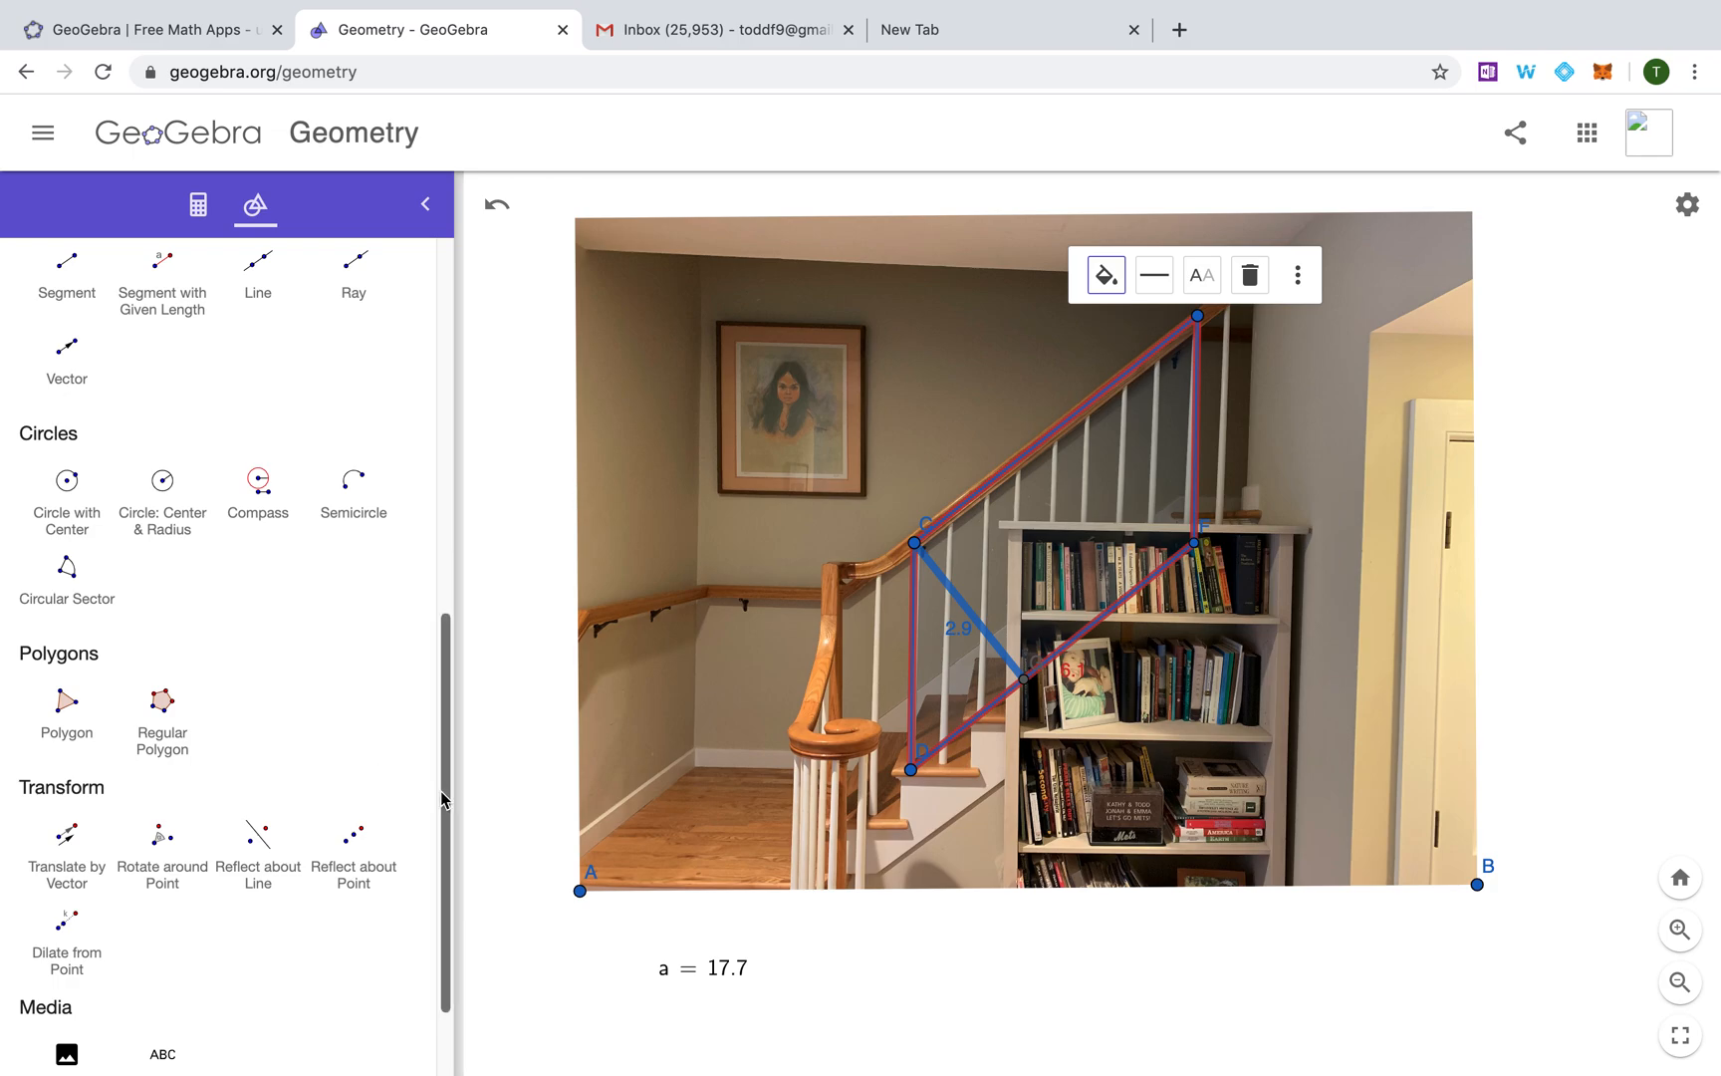
pyautogui.moveTo(445, 800); pyautogui.dragTo(456, 622)
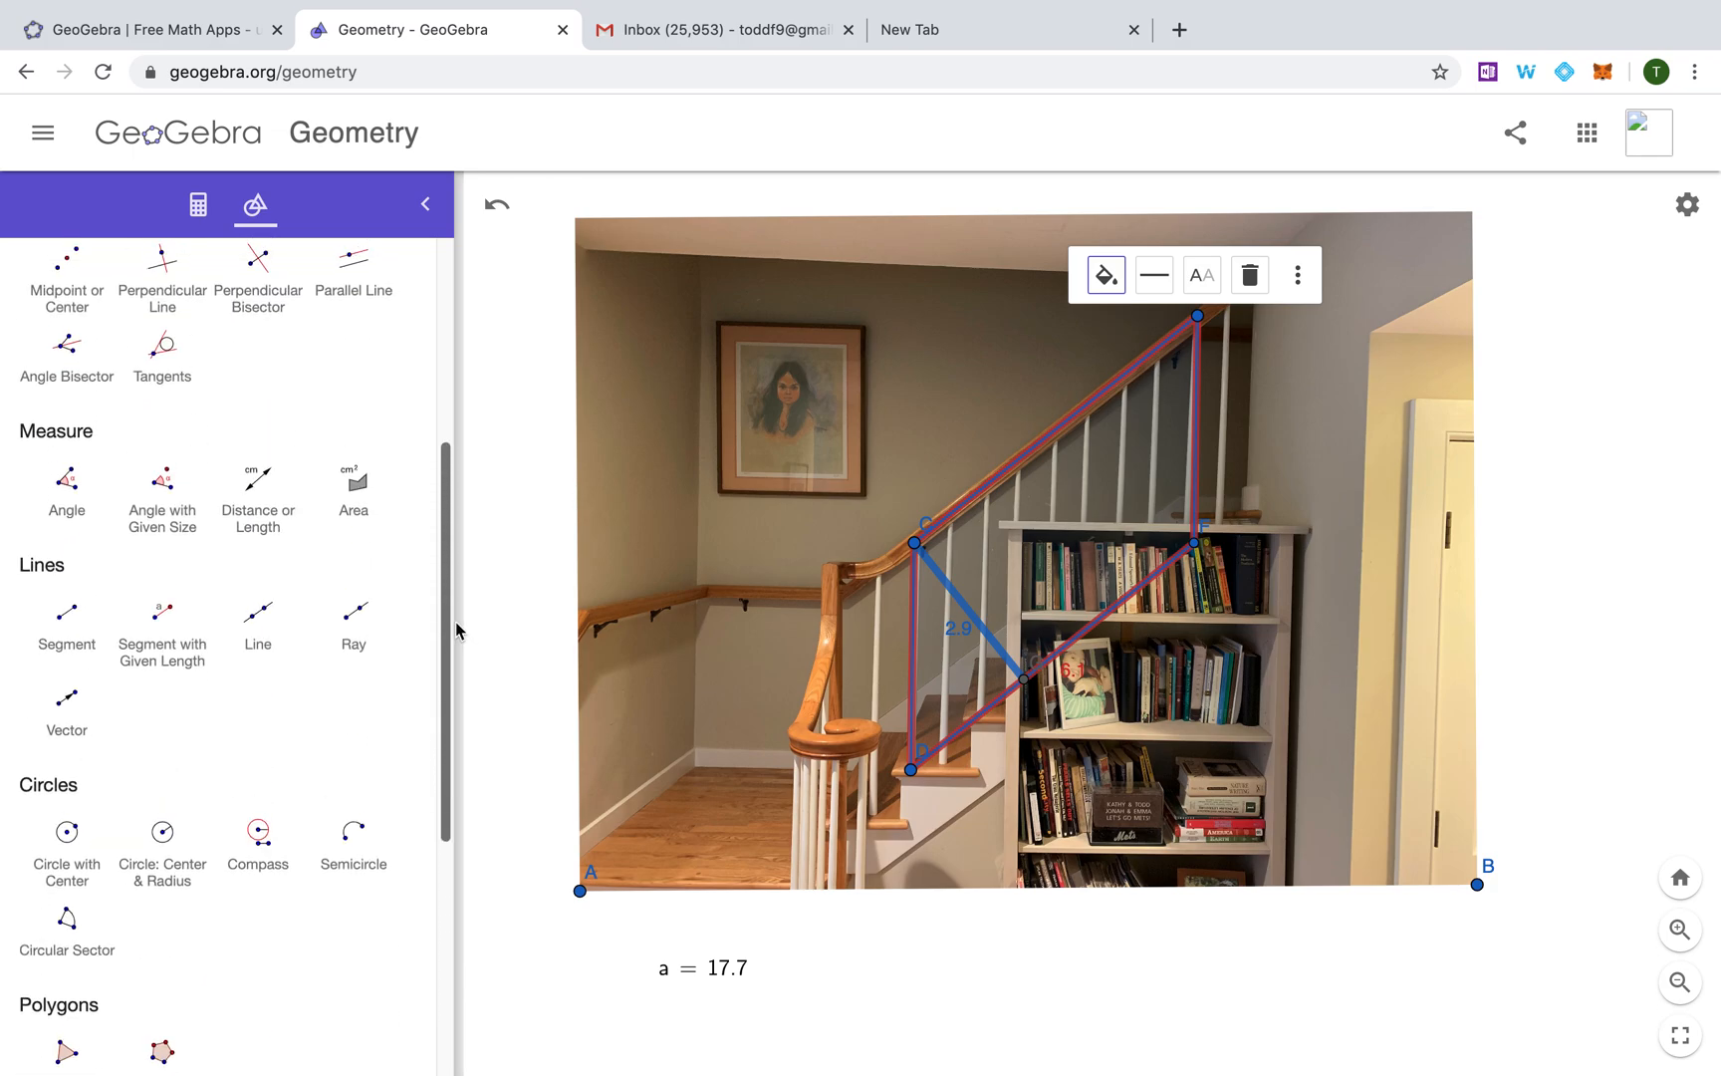
pyautogui.click(356, 488)
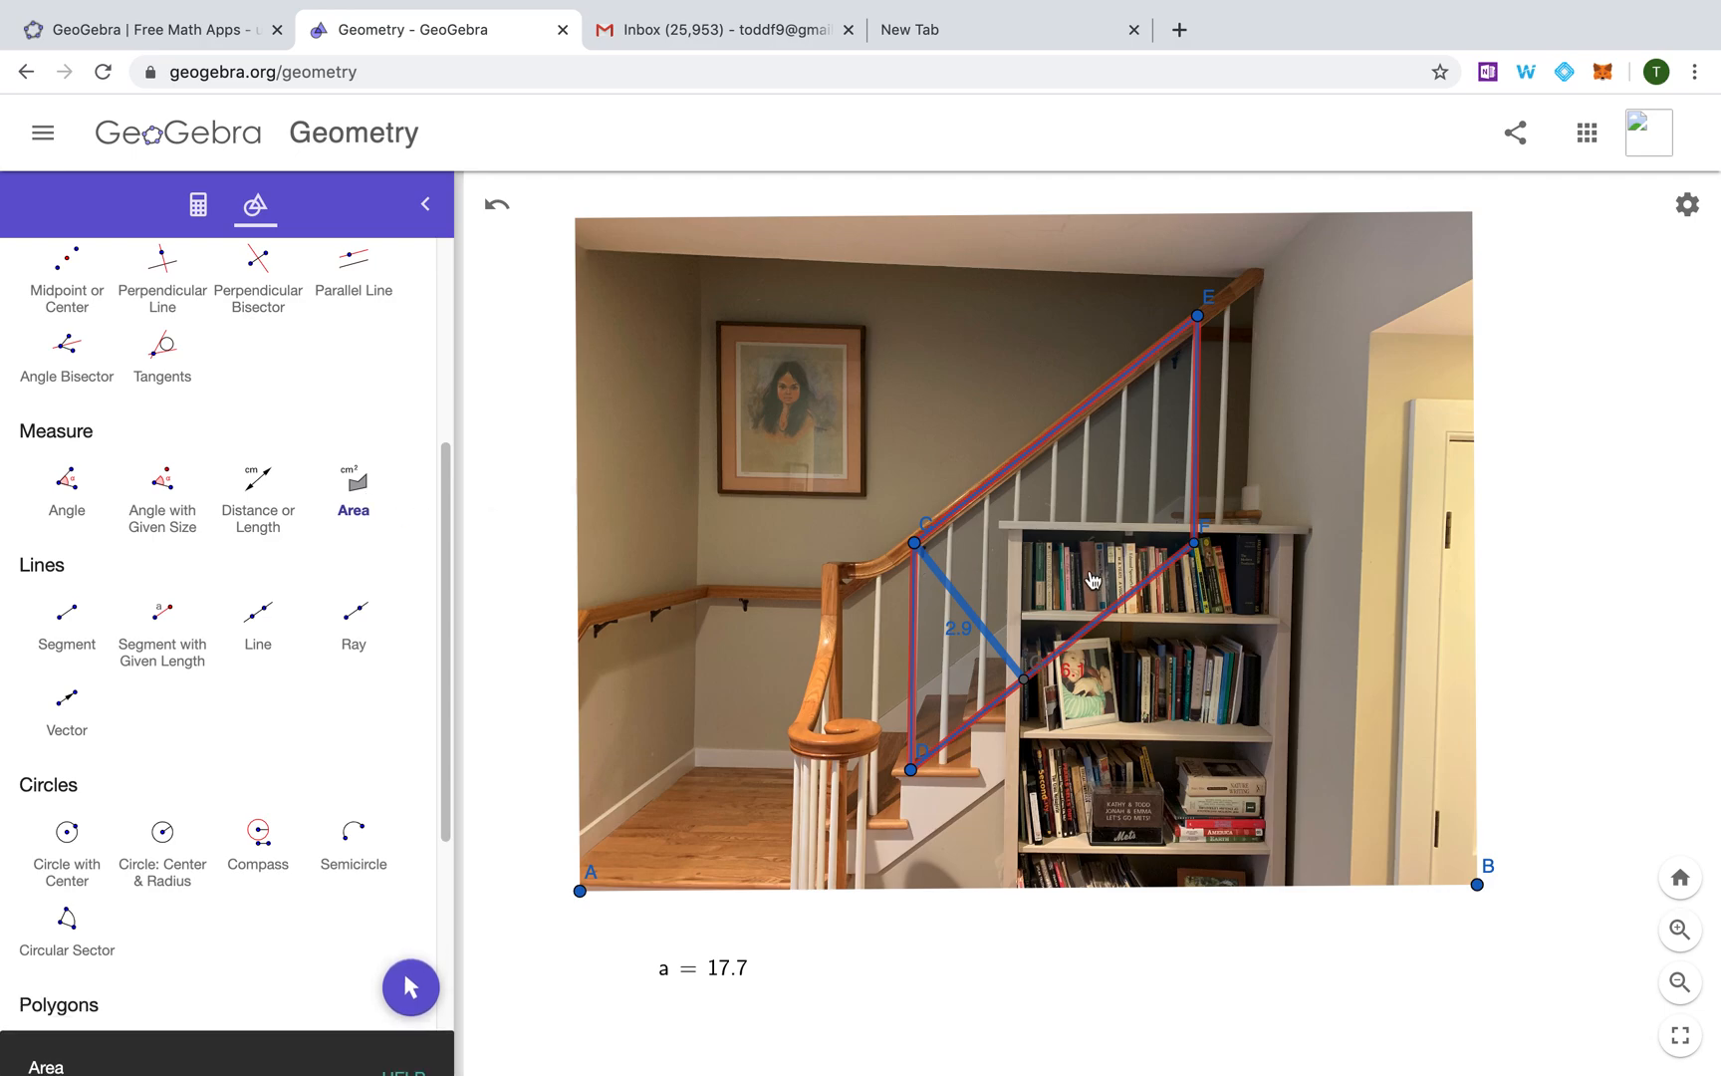
pyautogui.click(1093, 578)
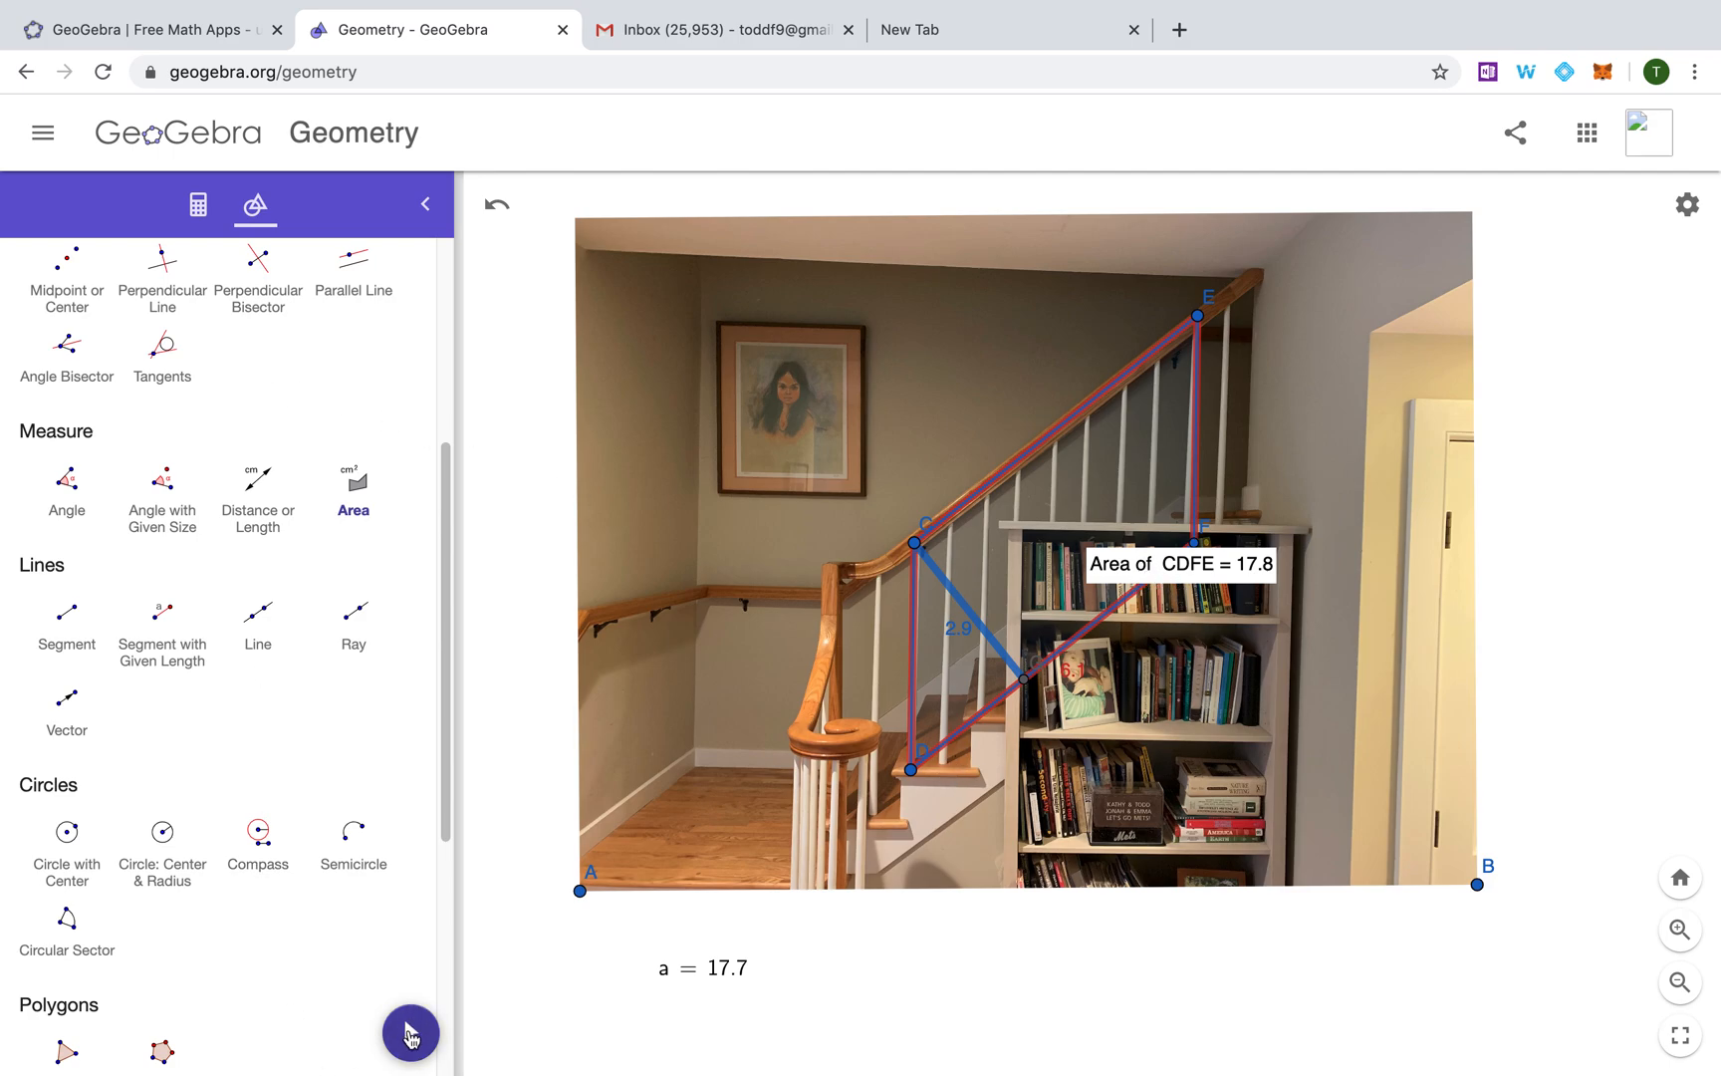
pyautogui.click(410, 1032)
pyautogui.moveTo(1156, 573); pyautogui.dragTo(1216, 642)
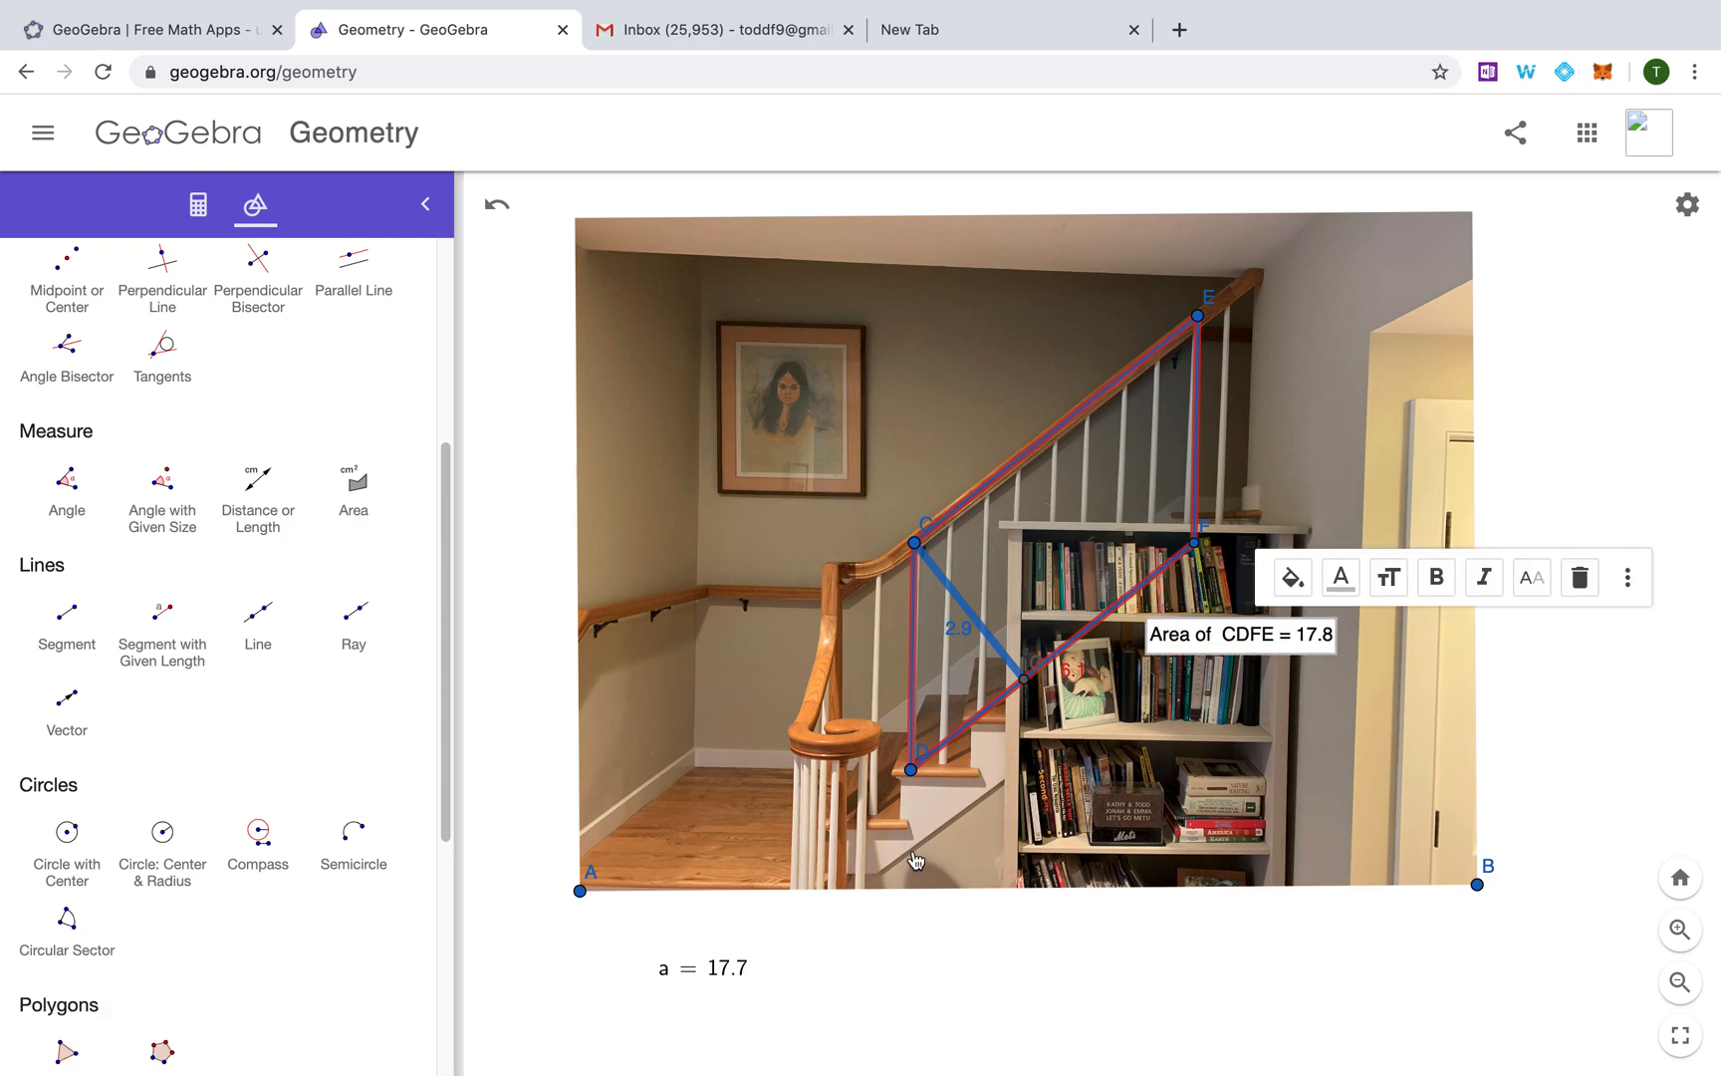